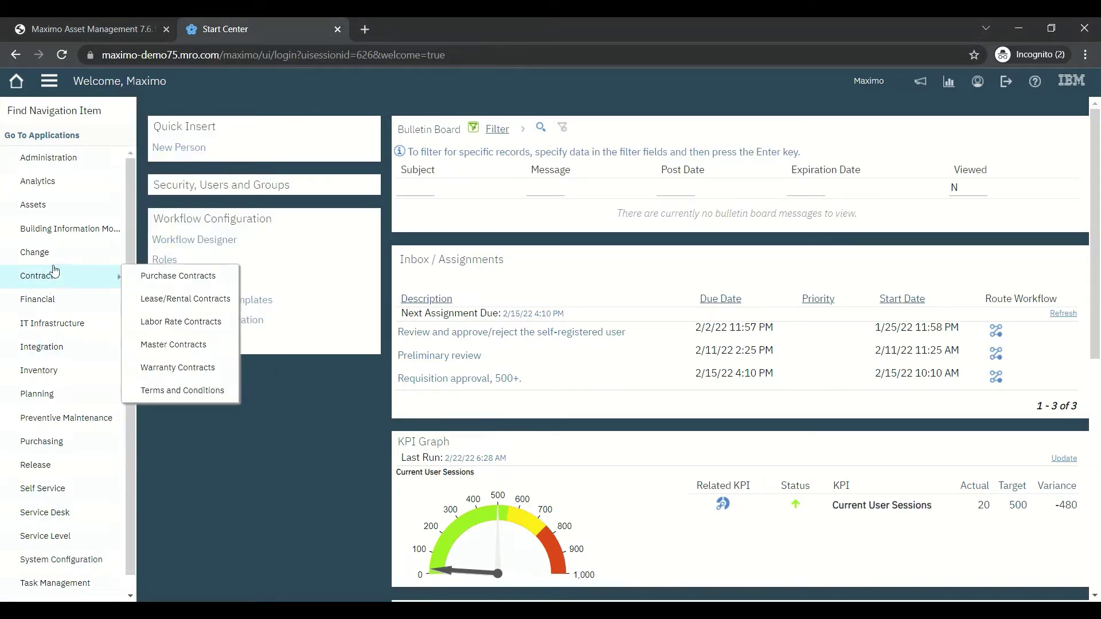
Open the Labor Rate Contracts application from the Contracts module.
mouse_move(47, 264)
mouse_move(55, 284)
click(187, 329)
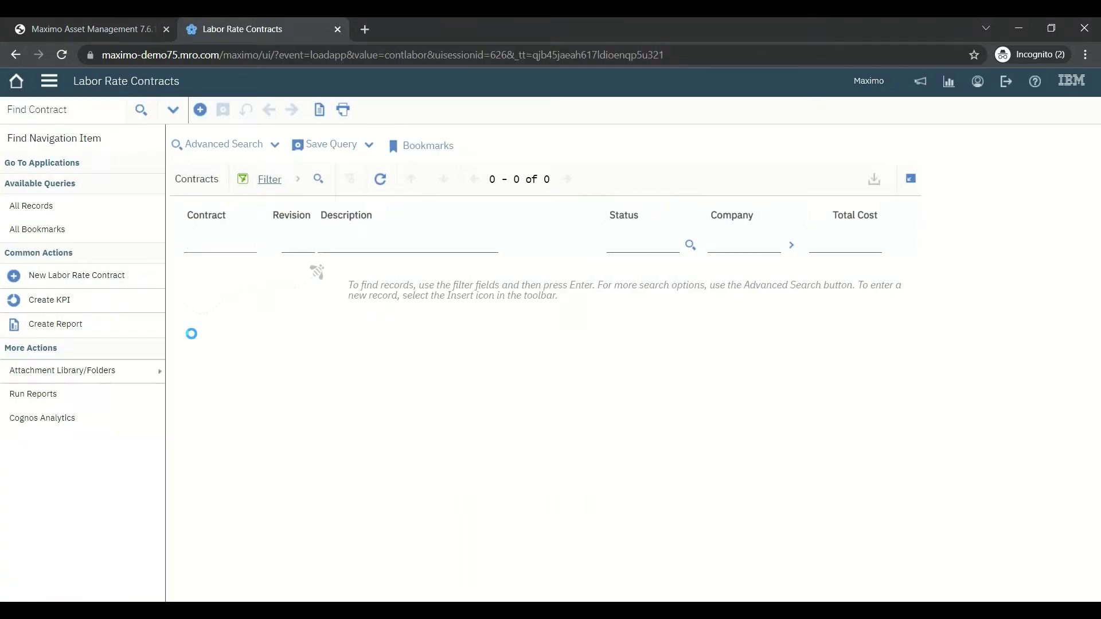
Create a new labor rate contract with the description "Contract for the electric work".
click(200, 110)
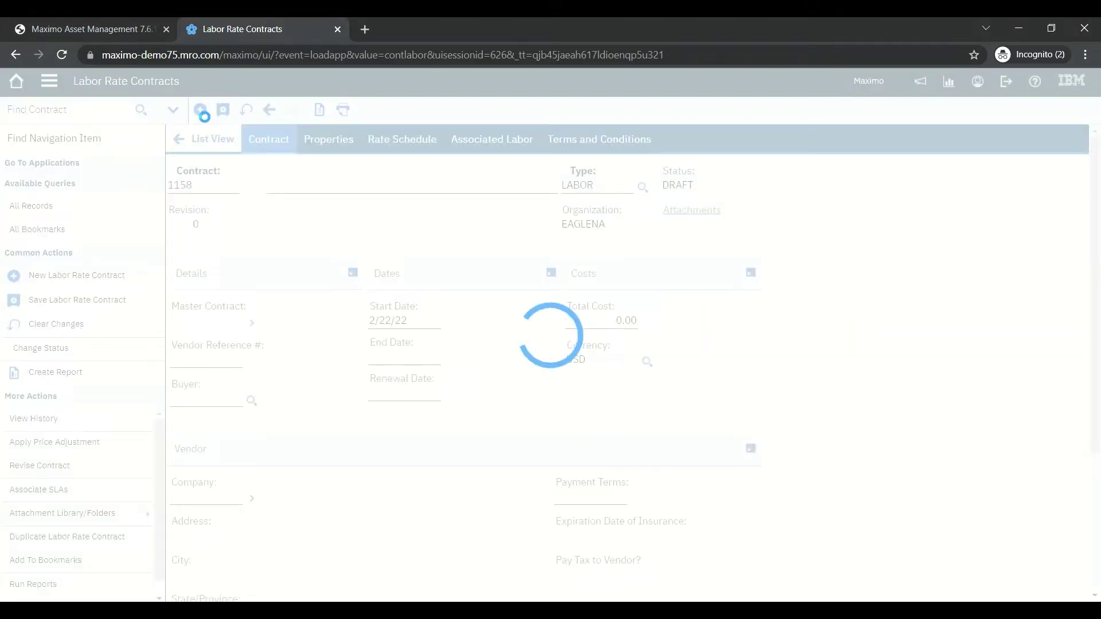
click(317, 190)
text(Co)
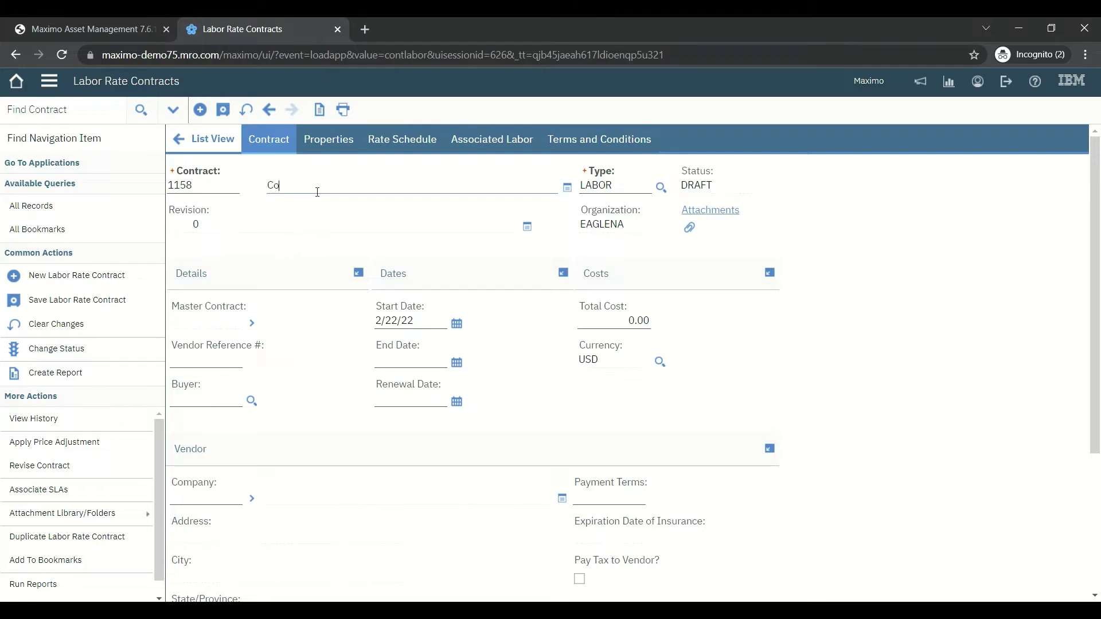
text(ntract for the electric work)
key(Tab)
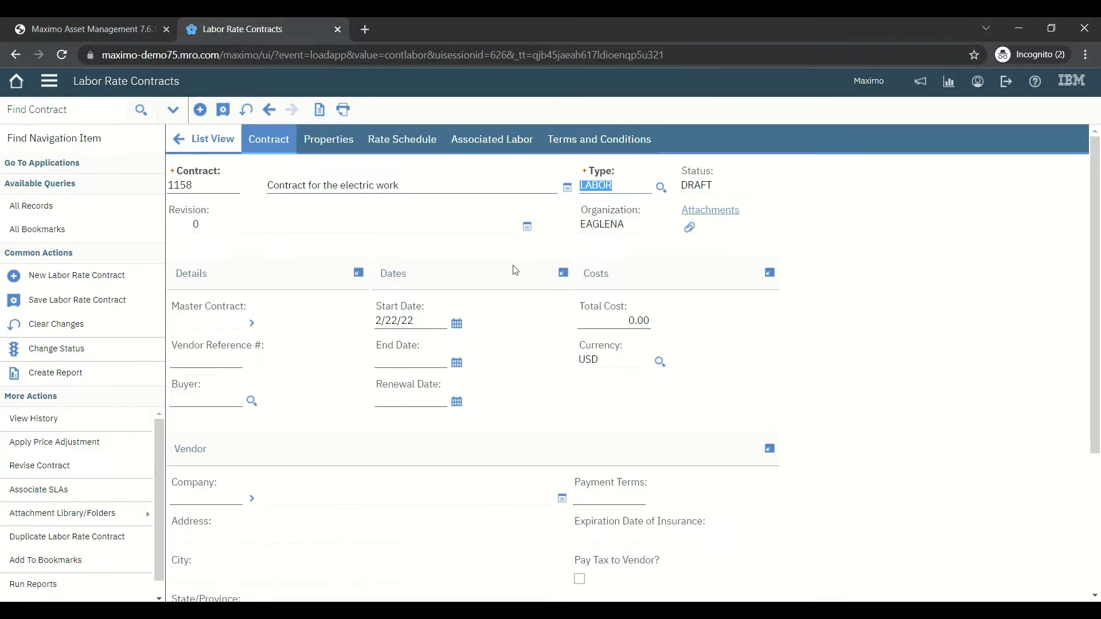
Set the contract's end date to 2/21/23 and its renewal date to 1/22/23.
click(463, 365)
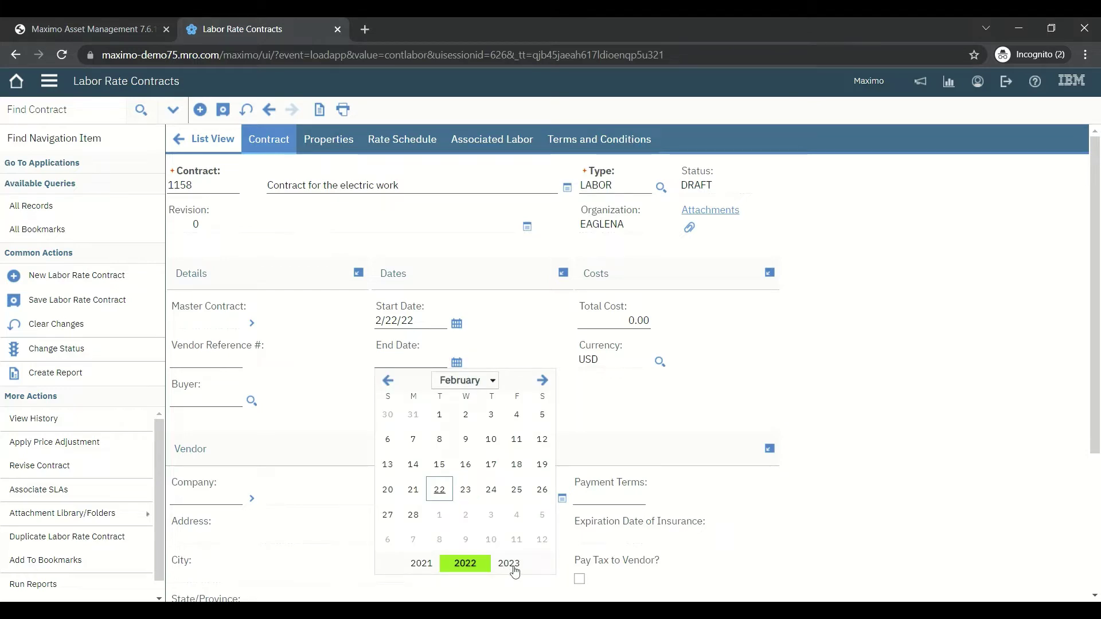
click(509, 564)
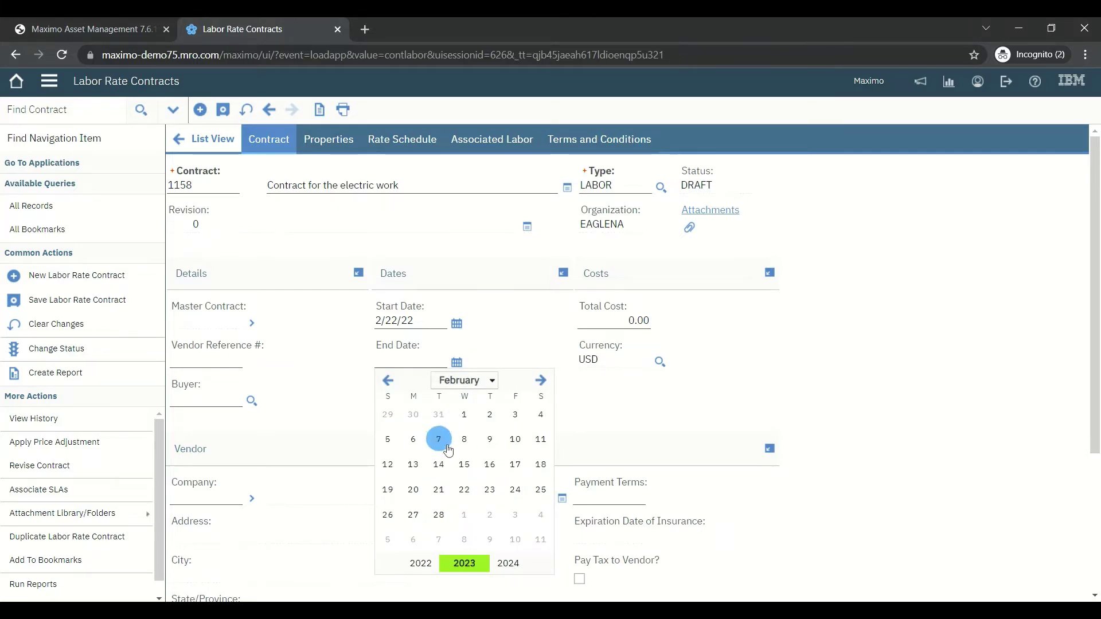
click(439, 490)
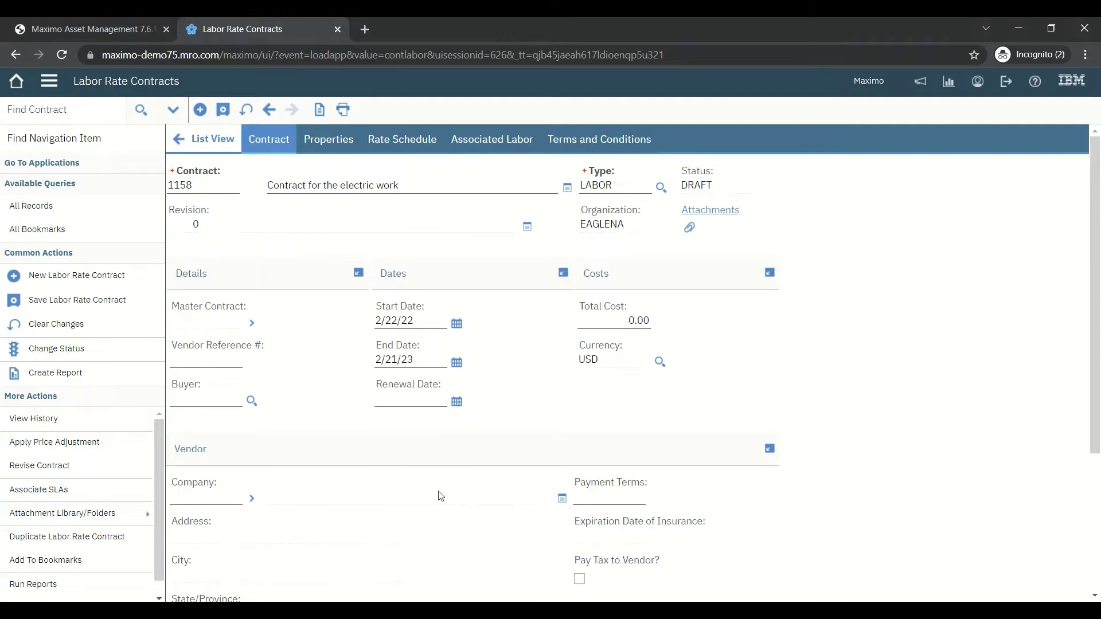
click(456, 405)
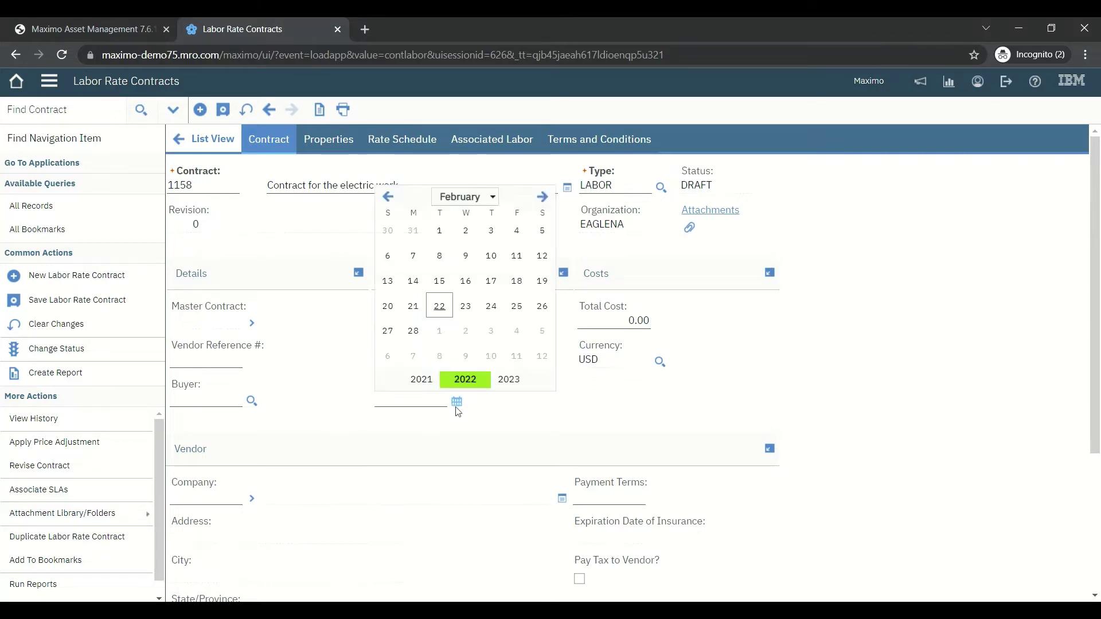
click(515, 387)
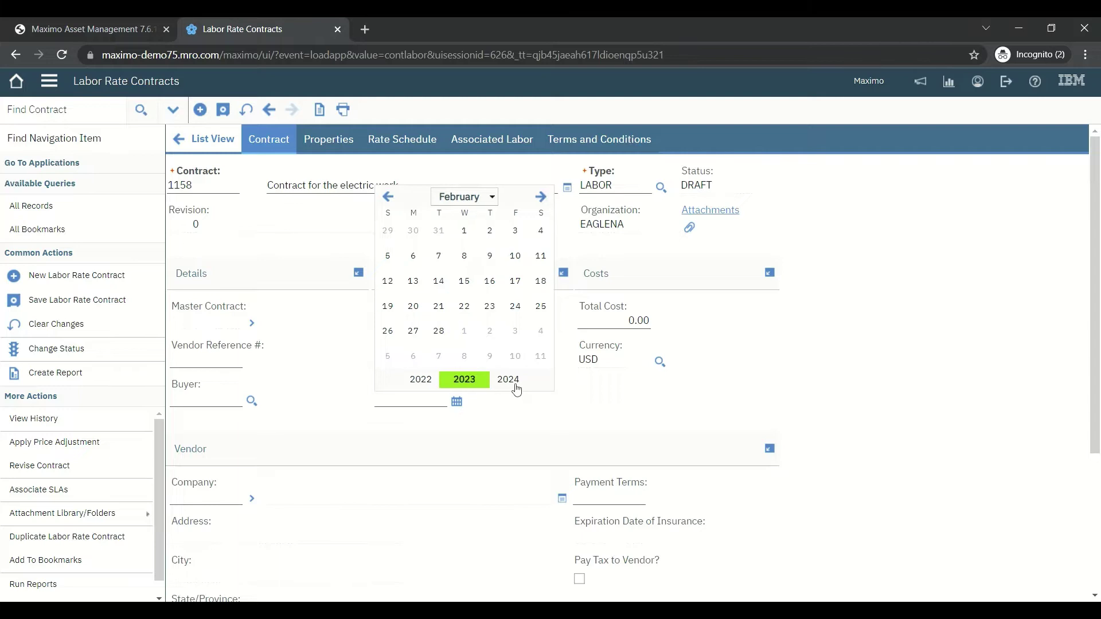
click(467, 200)
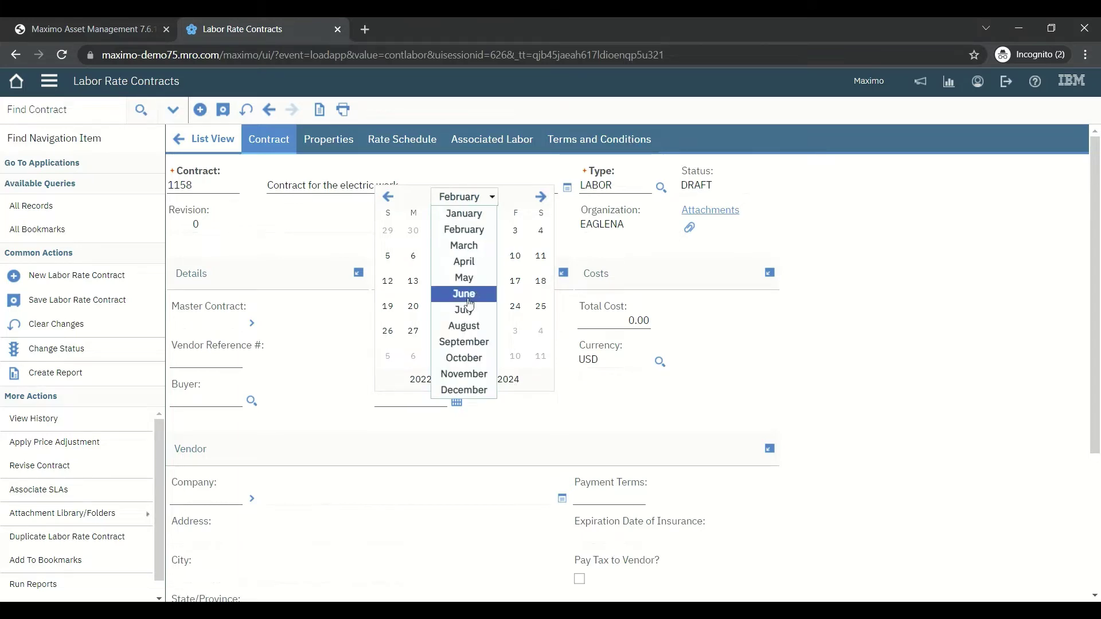
click(462, 216)
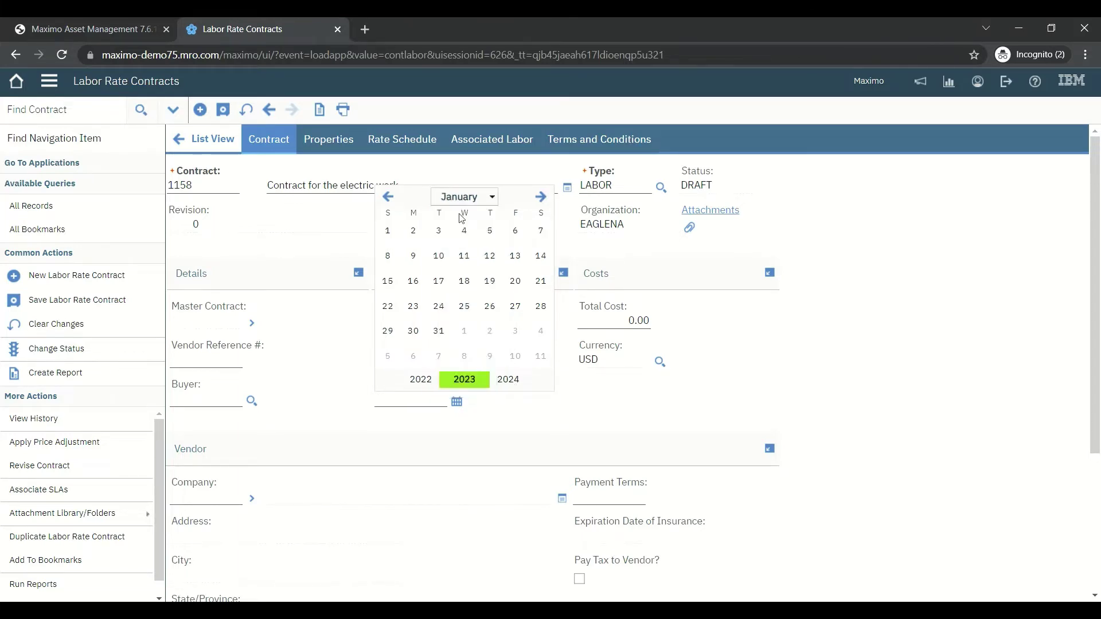
click(394, 306)
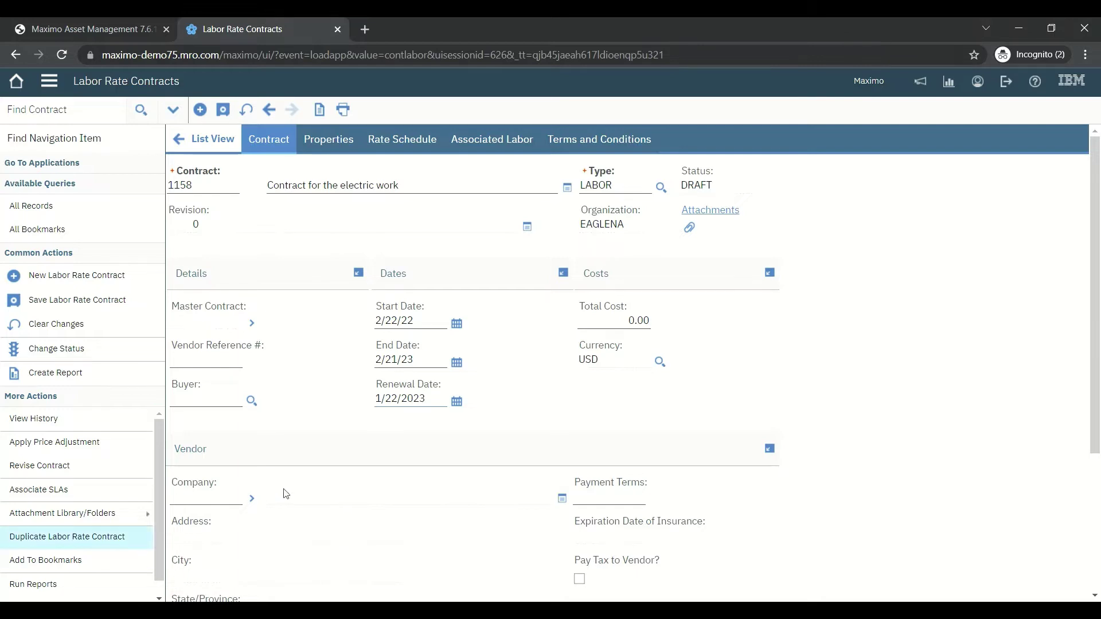
Look up company CMC and assign it as the contract's vendor.
click(253, 498)
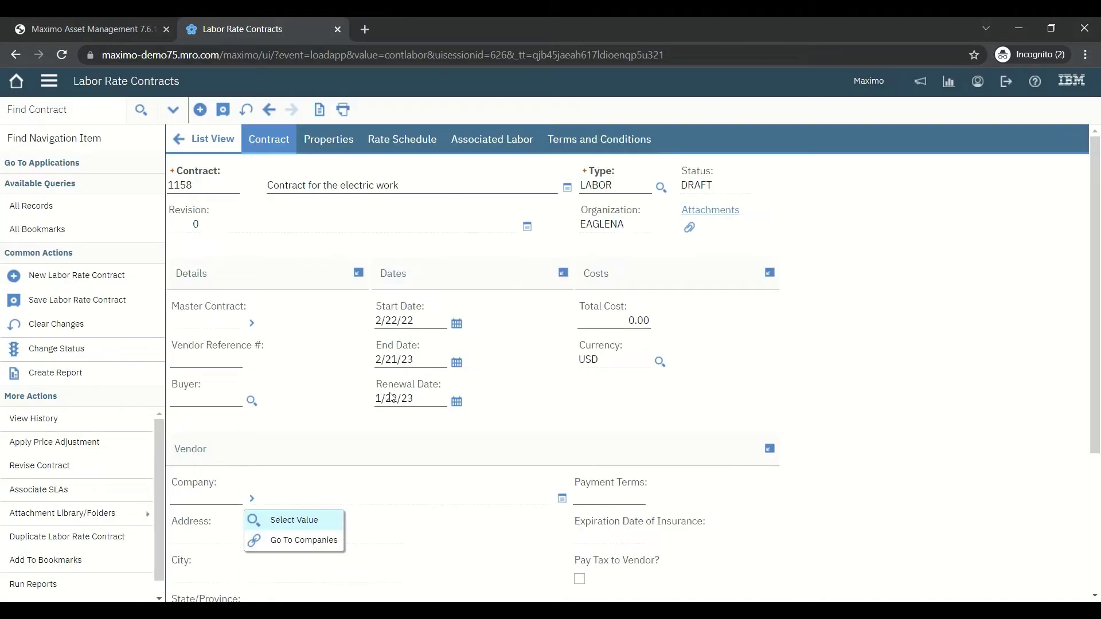
click(305, 522)
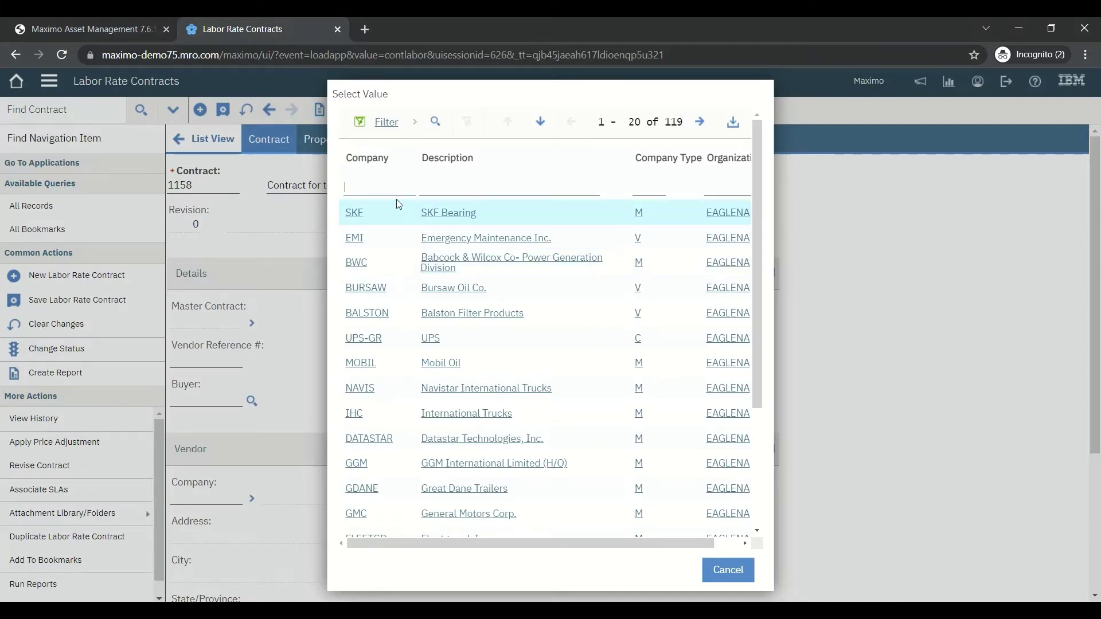
text(CMC)
key(Return)
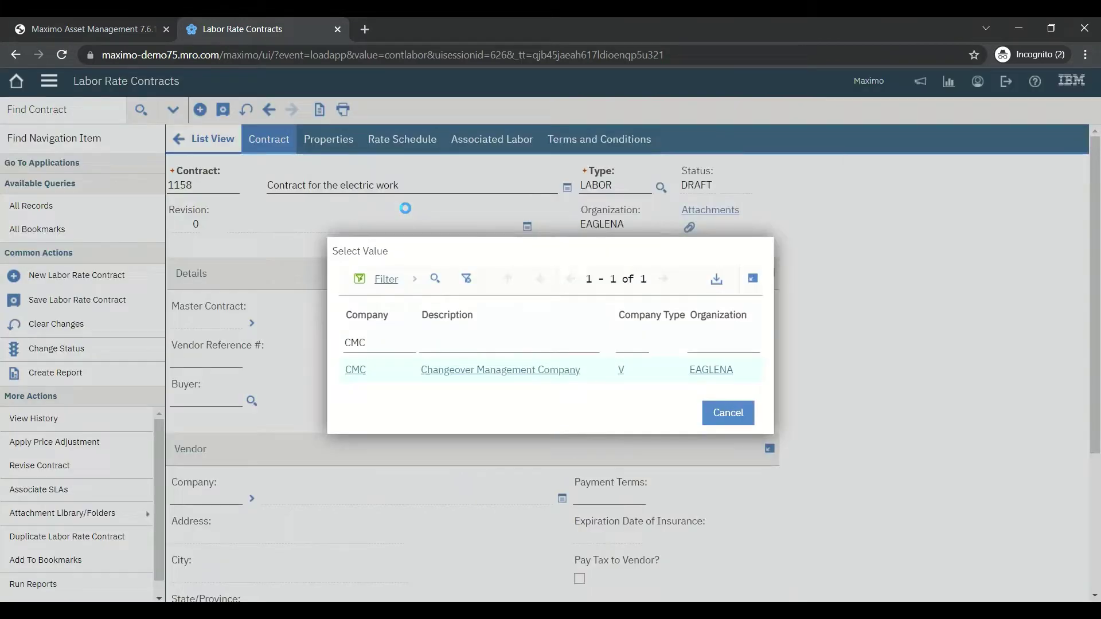
click(356, 369)
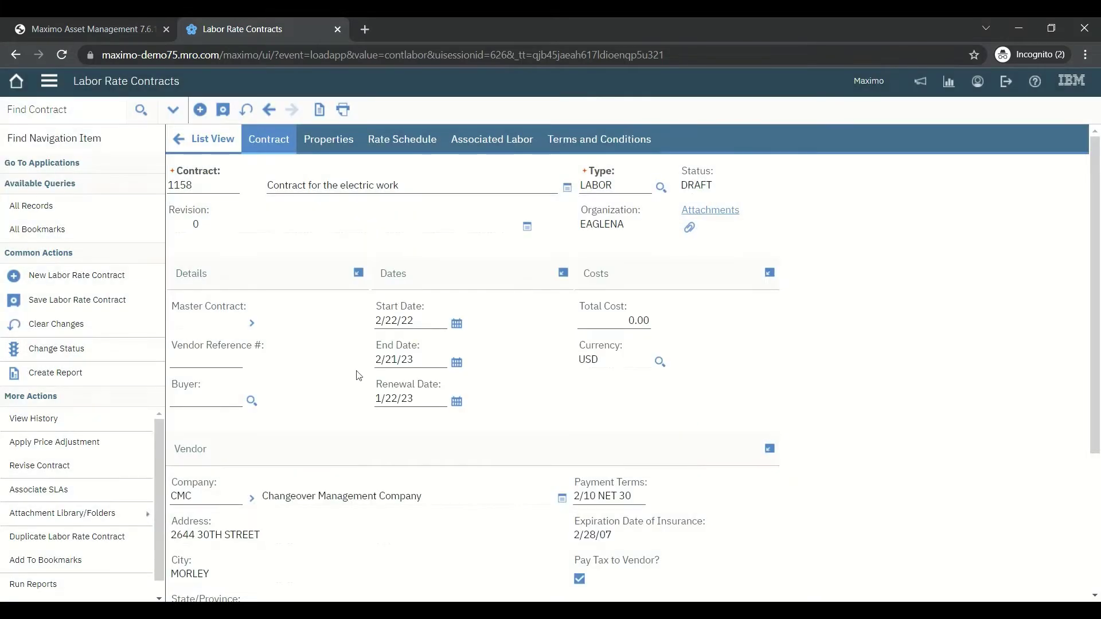
Set the contract's total cost to 150 and save the record.
click(630, 325)
text(150)
key(Tab)
click(223, 110)
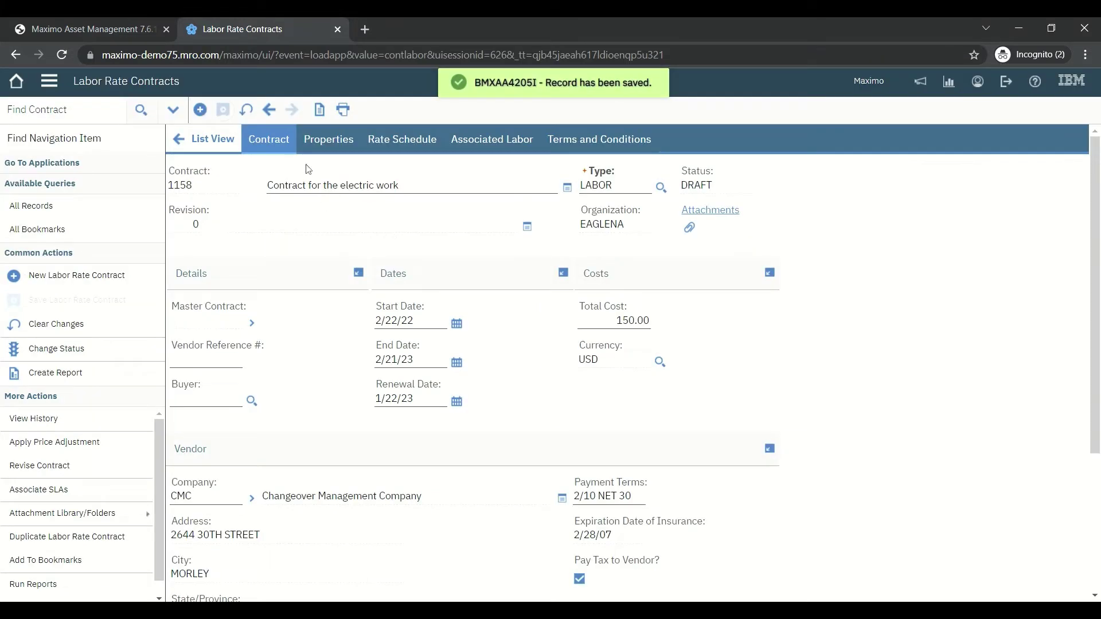
In the contract's properties, set the vendor notification period to 90 and the customer notification period to 30.
click(334, 139)
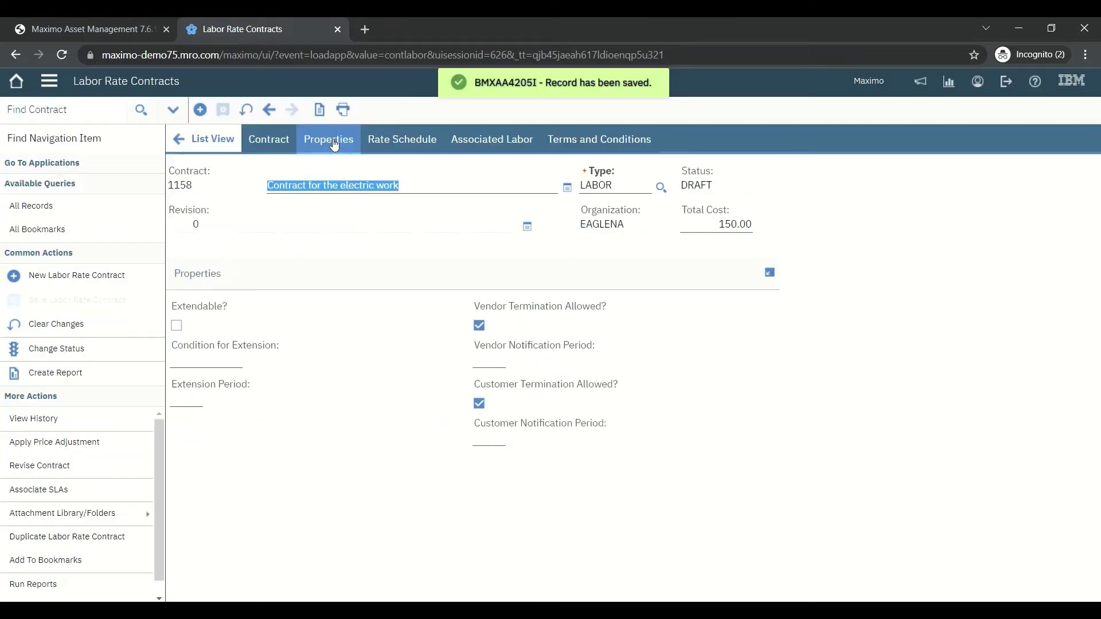
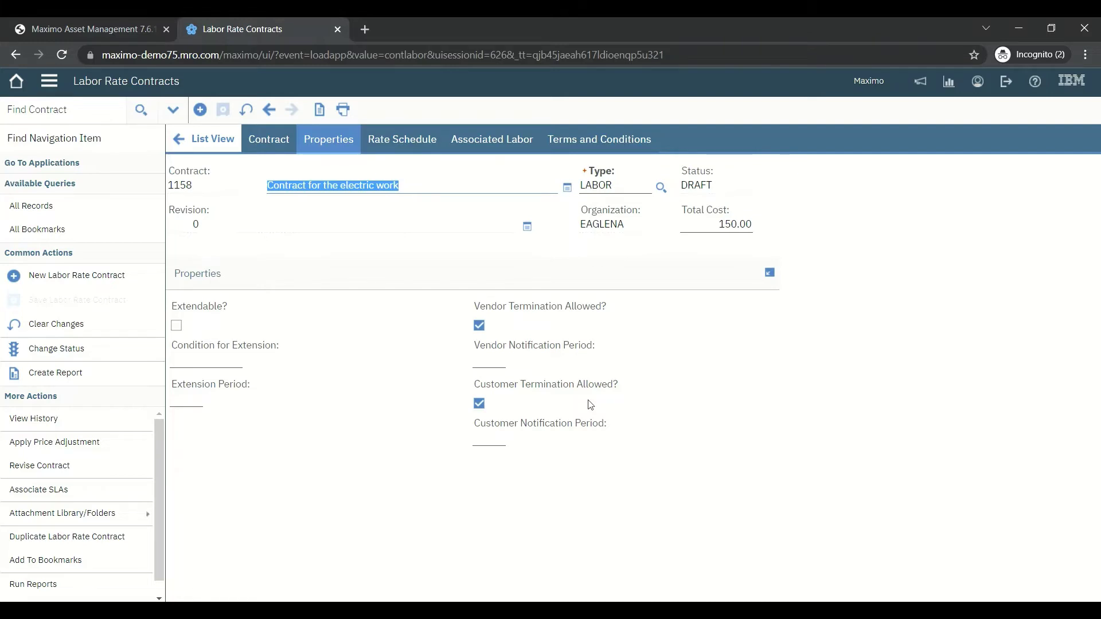
click(497, 366)
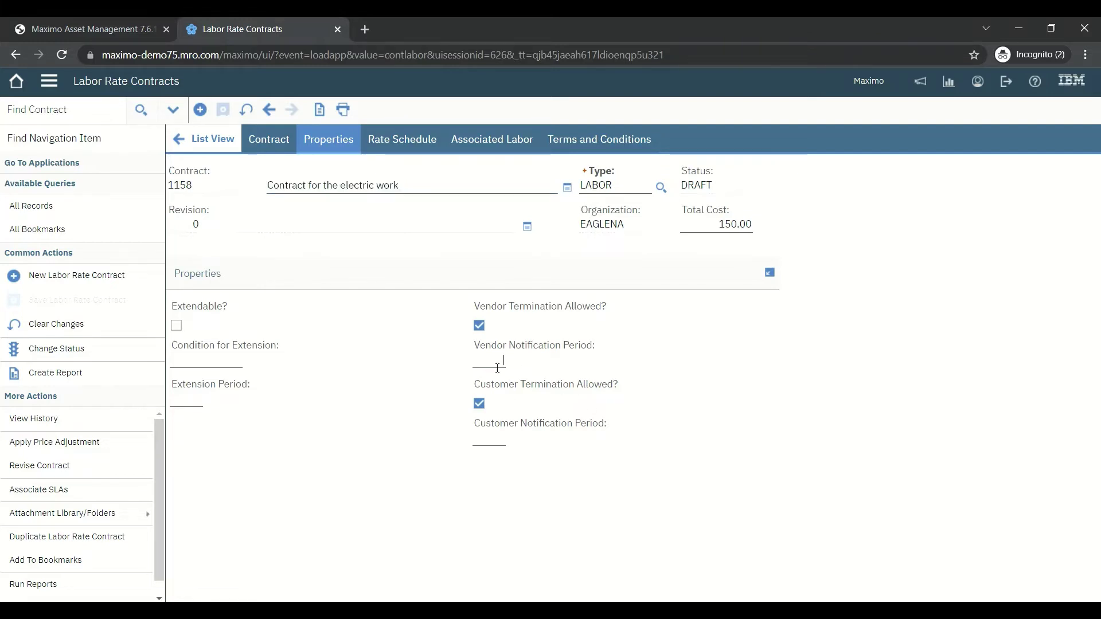
text(90)
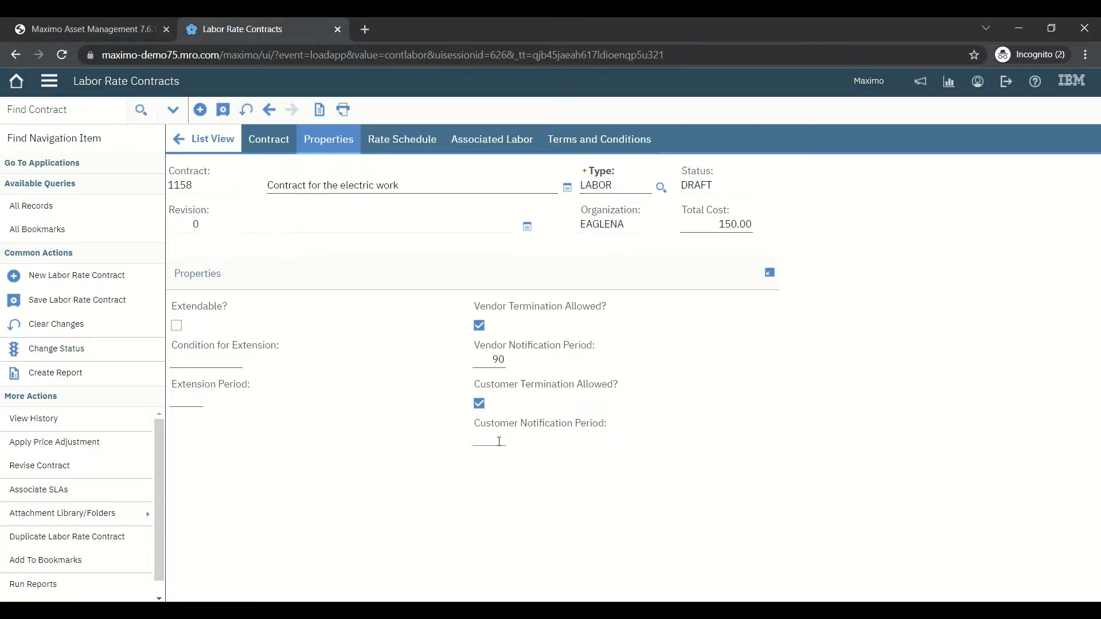
text(30)
key(ctrl+a)
Make the contract extendable, with "mutual agreement" as the condition for extension.
click(177, 327)
click(207, 361)
text(mutual understanding)
double_click(232, 361)
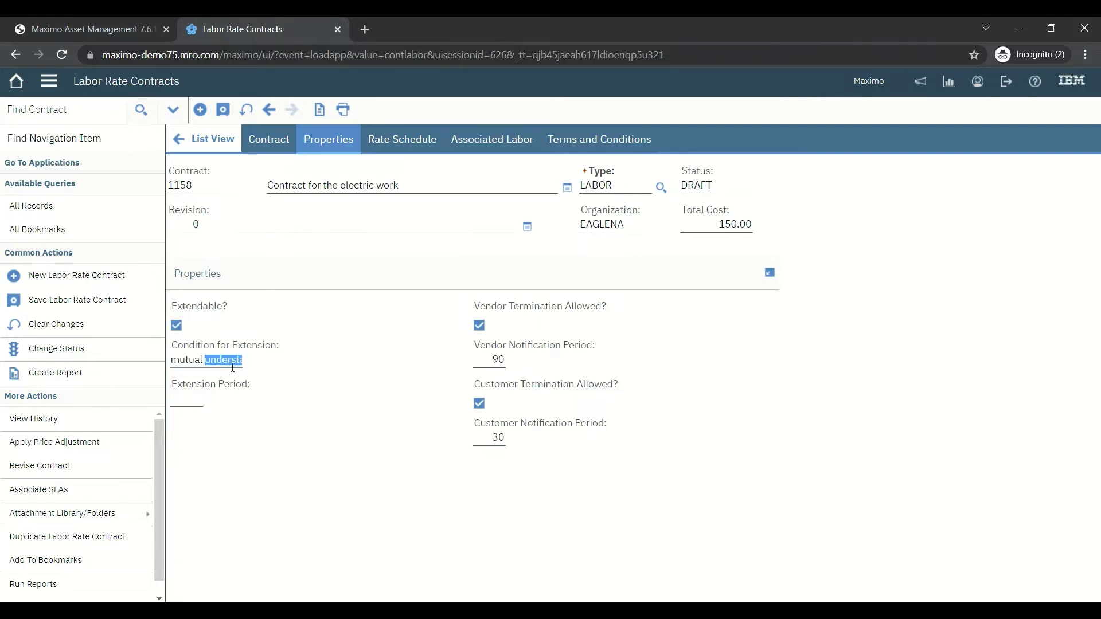
text(agreement)
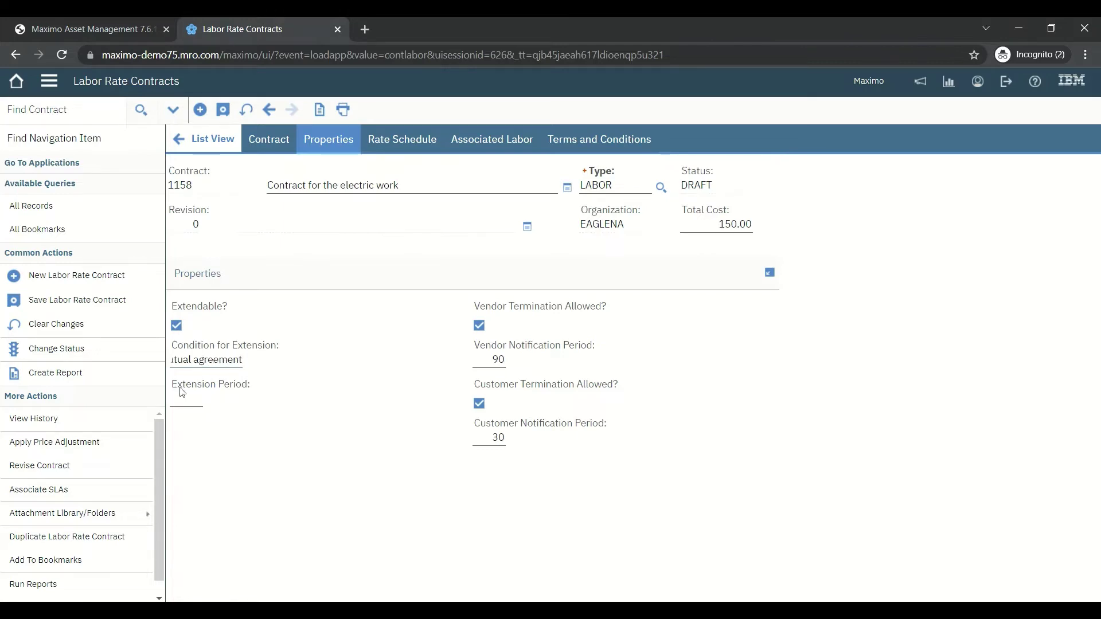
Set the extension period to 30 and save the contract.
click(200, 401)
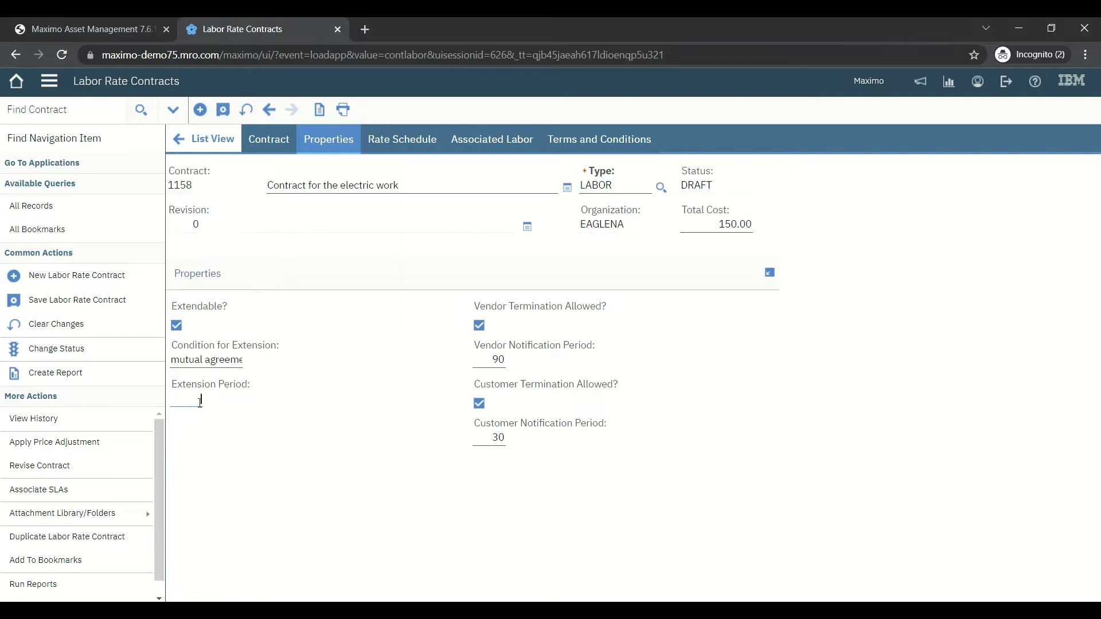
text(30)
click(223, 110)
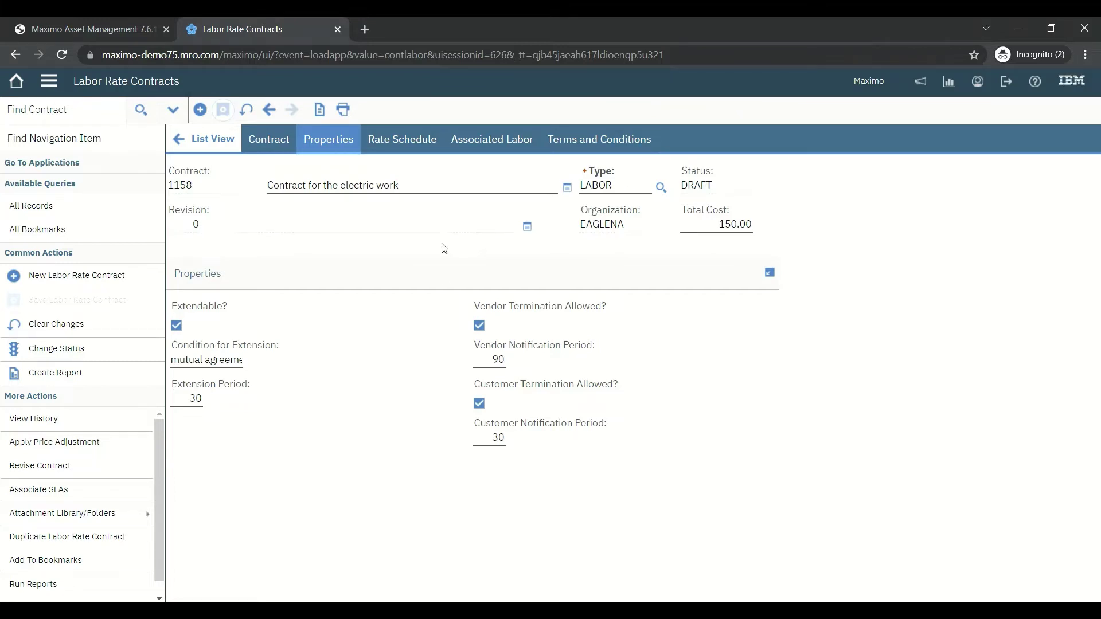
Add the ELECT and MACH crafts, both with skill level FIRSTCLASS, to the contract's rate schedule and save the record.
click(408, 146)
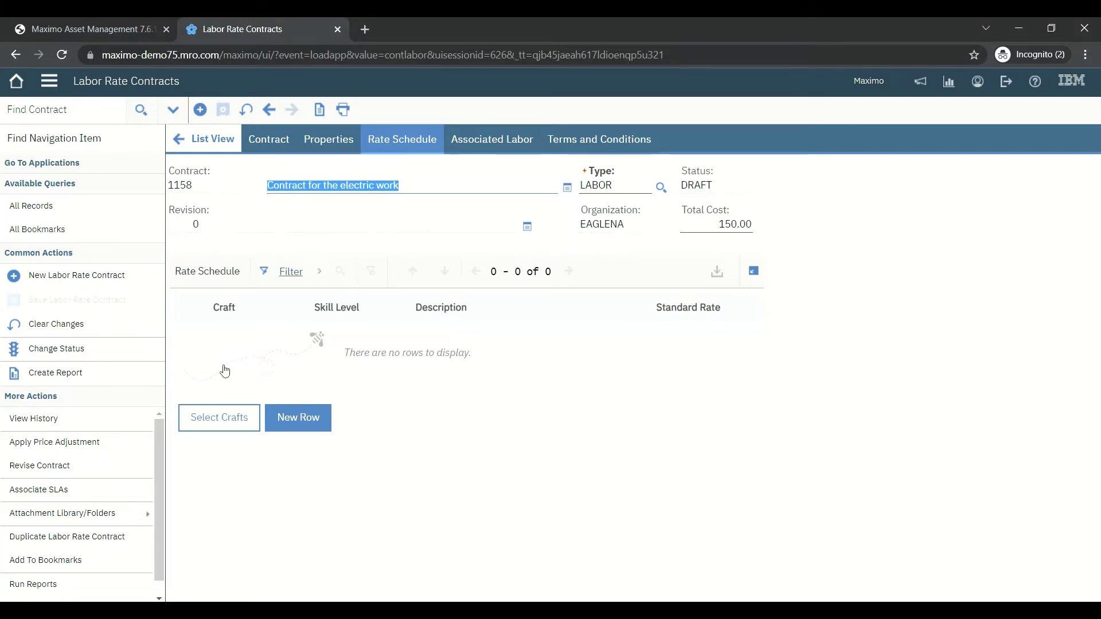
click(228, 427)
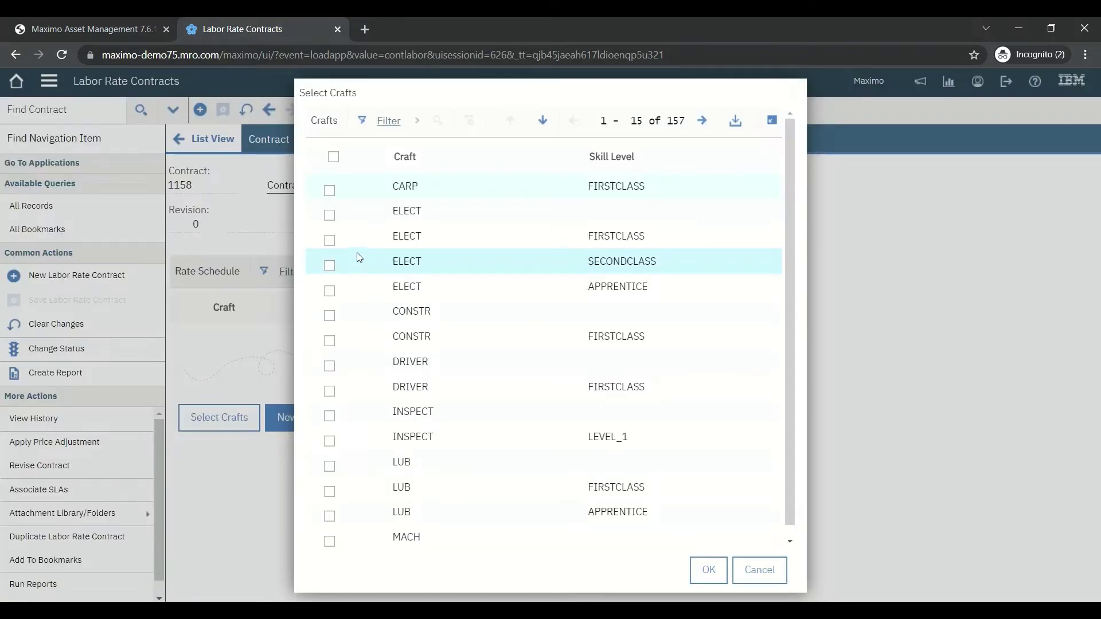
click(332, 241)
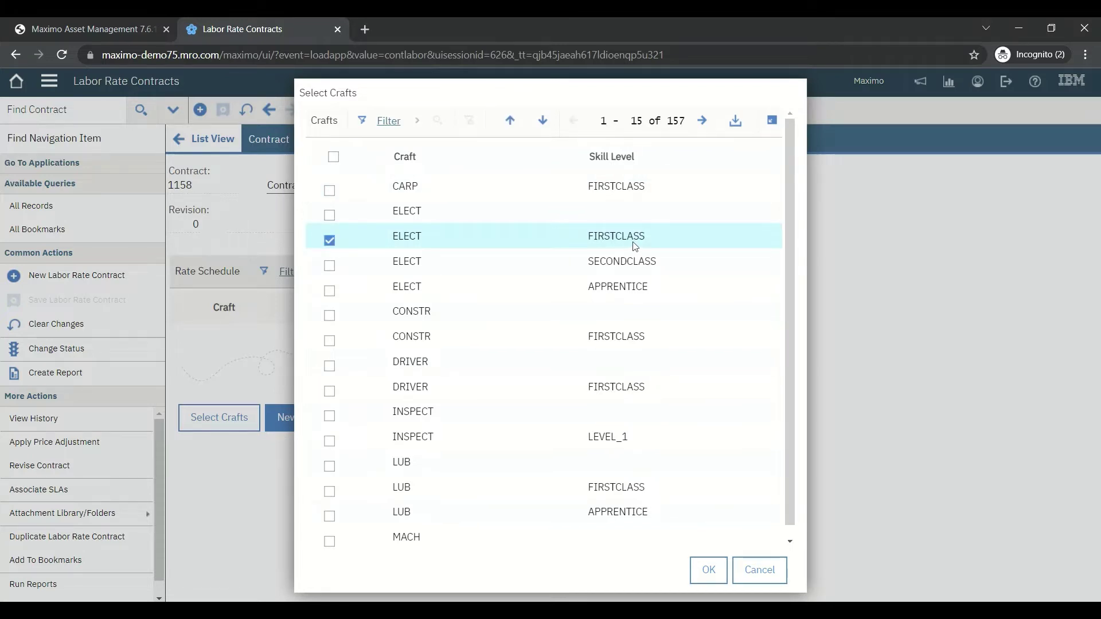
click(702, 120)
click(329, 215)
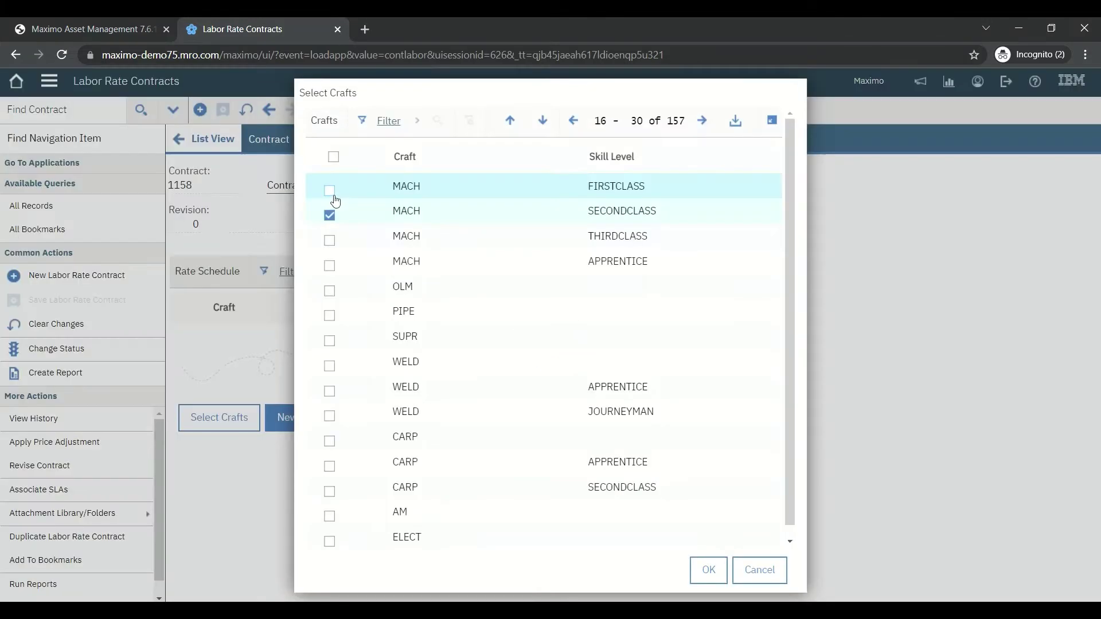
click(329, 191)
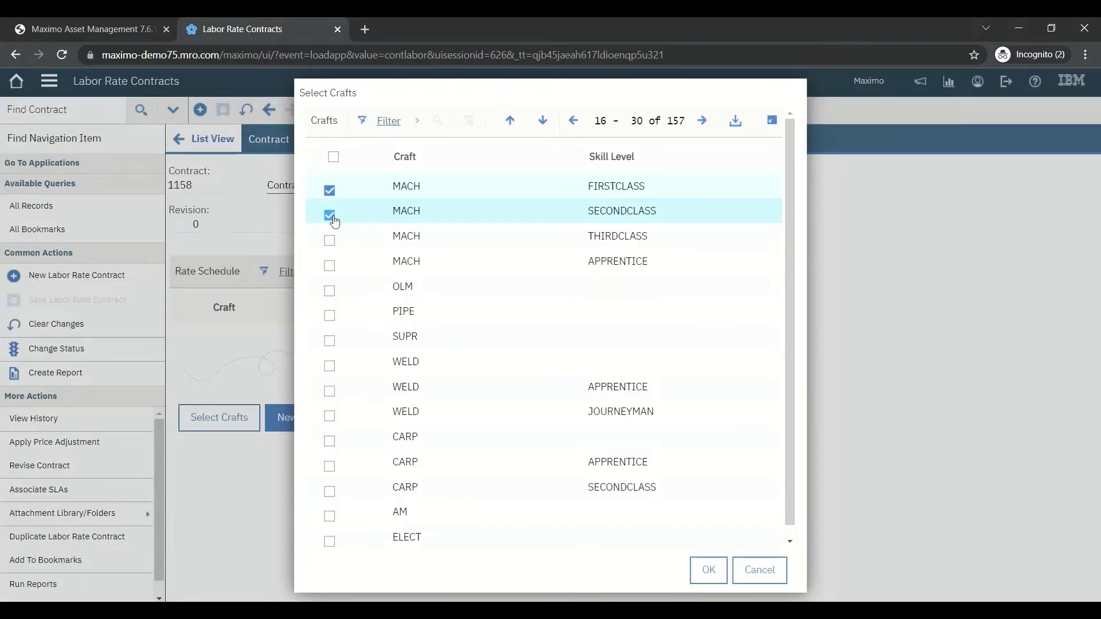
click(330, 215)
click(709, 567)
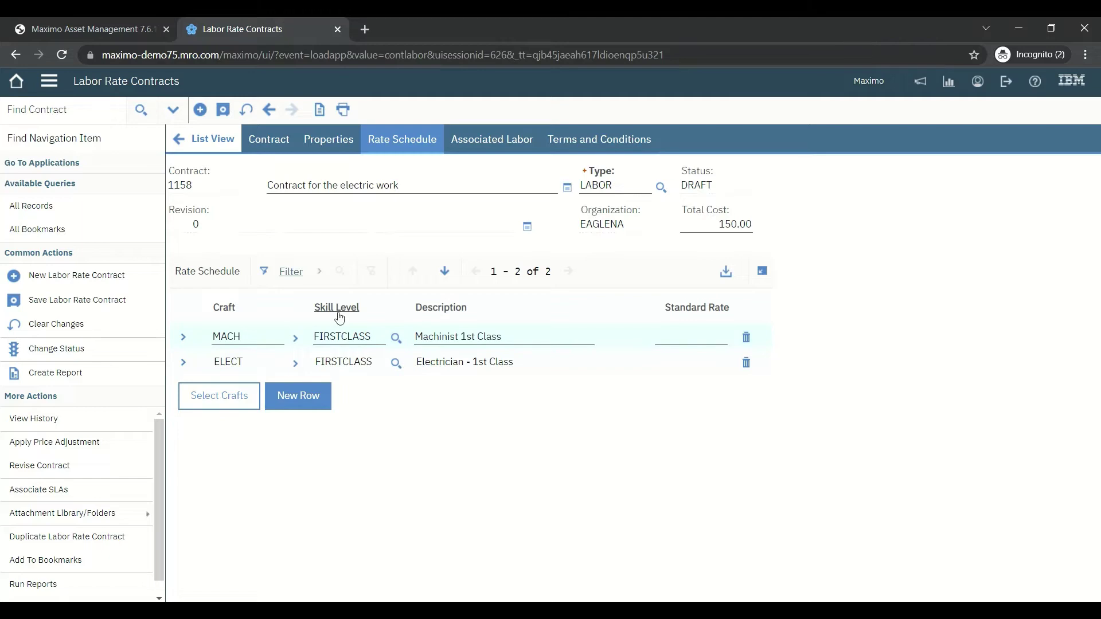
click(224, 110)
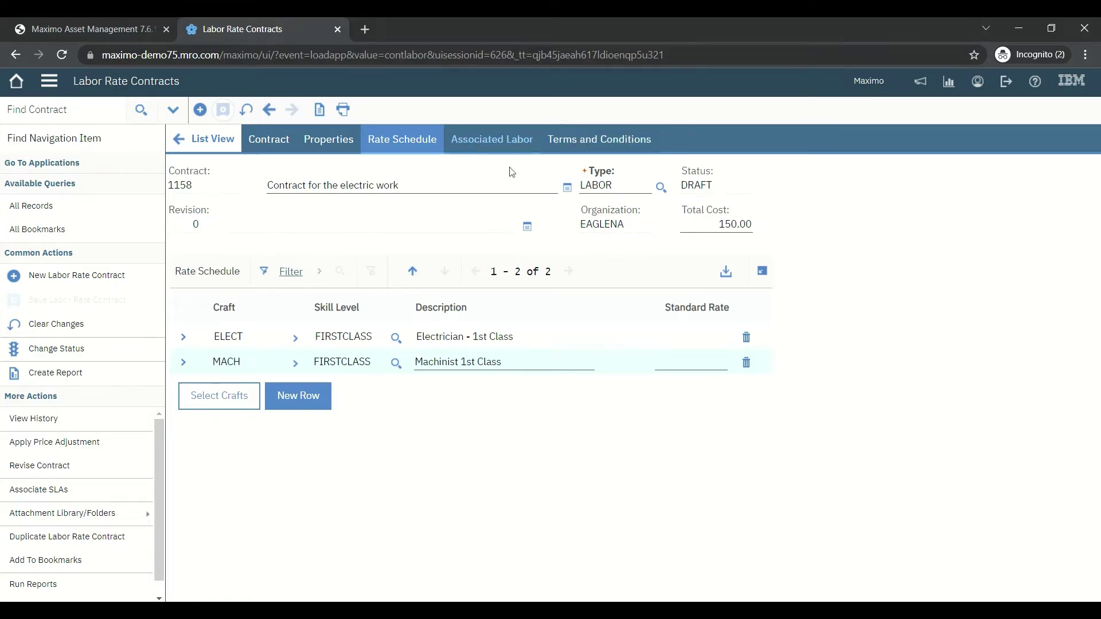
Add the NOTIFYOFHAZARDS term to the contract's terms and conditions and save the record.
click(600, 144)
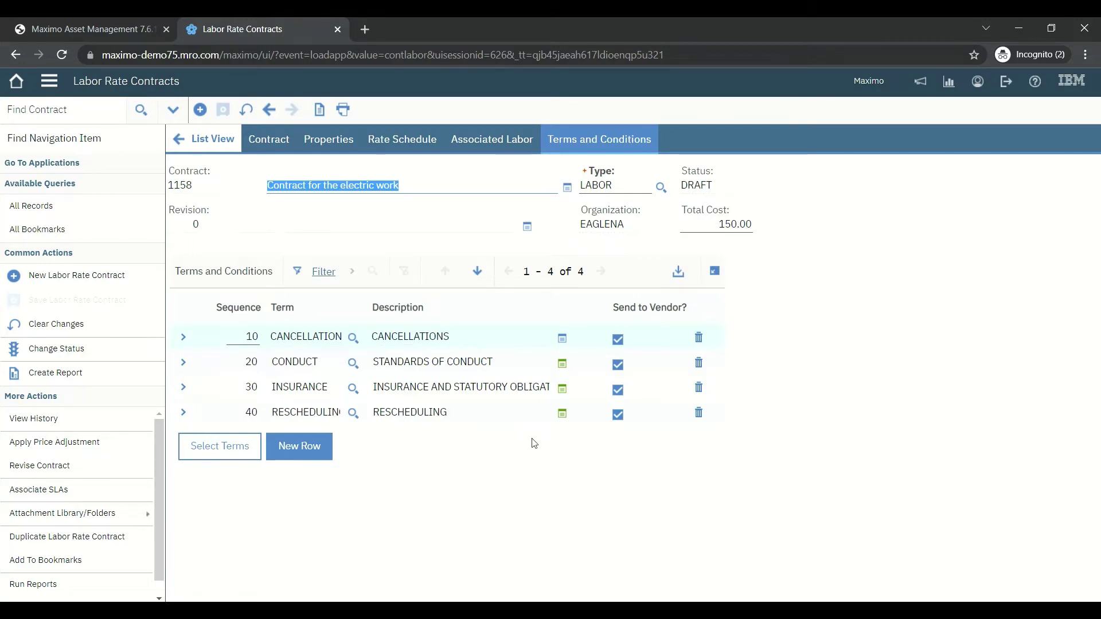
click(225, 456)
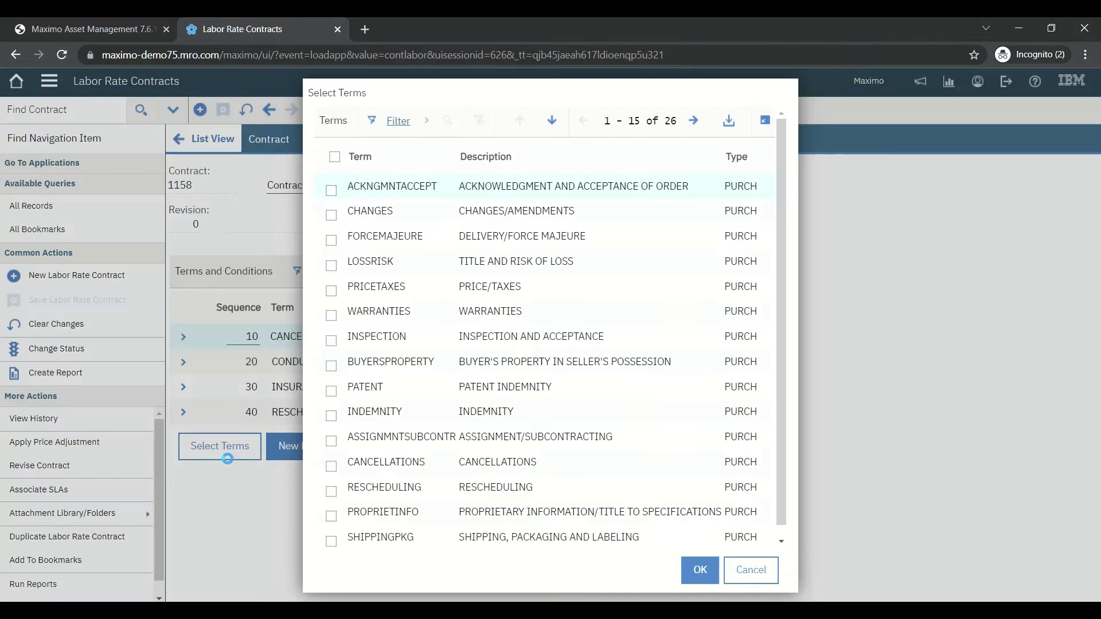
click(692, 121)
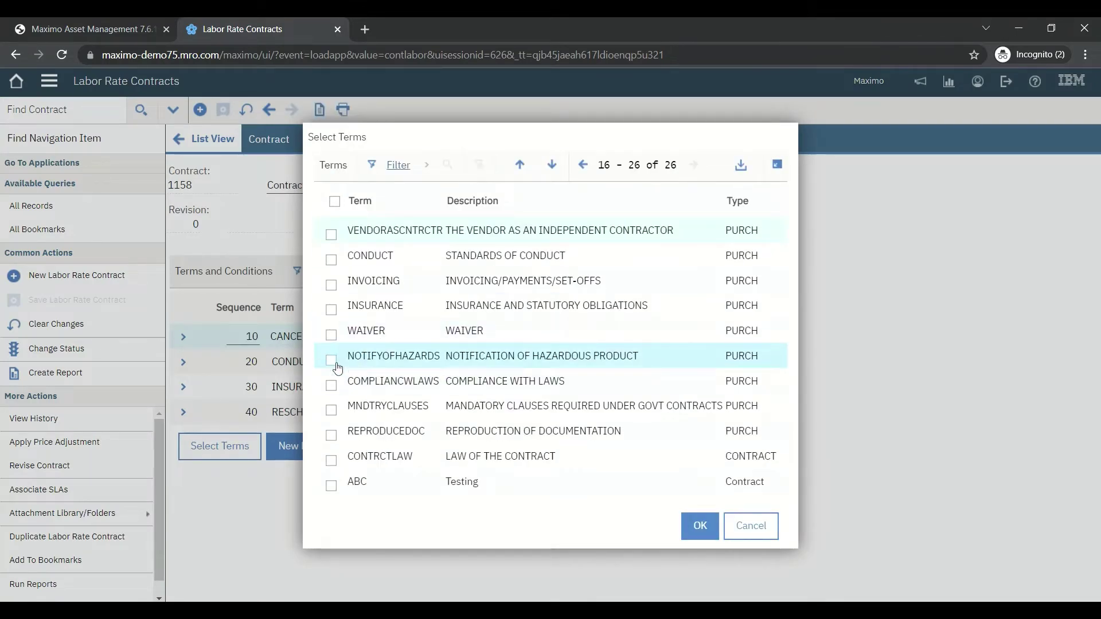
click(332, 360)
click(700, 527)
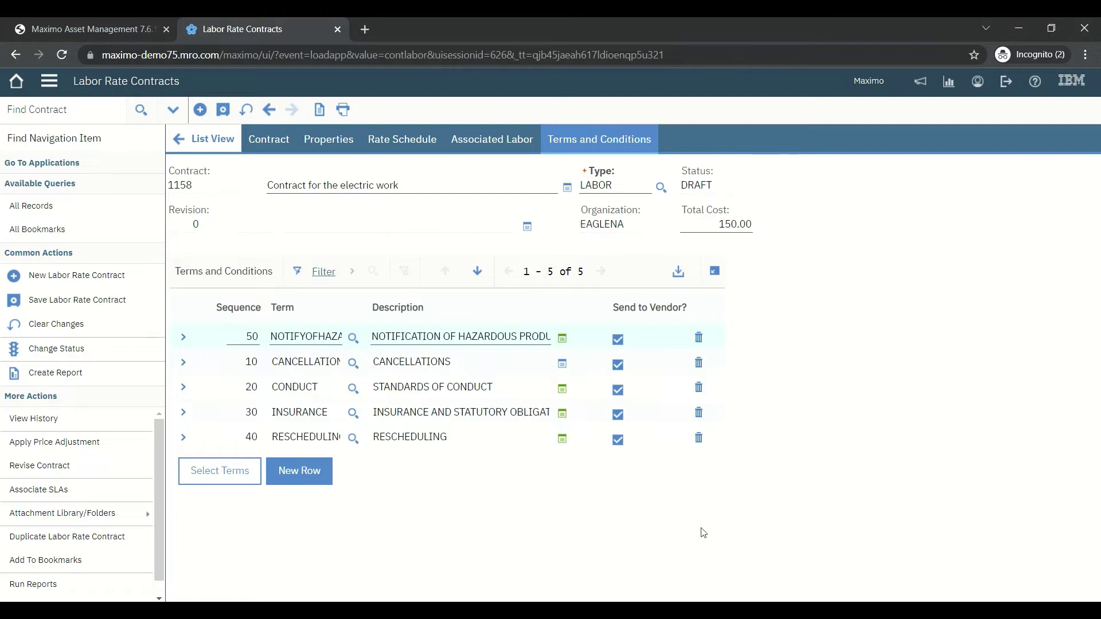
click(224, 116)
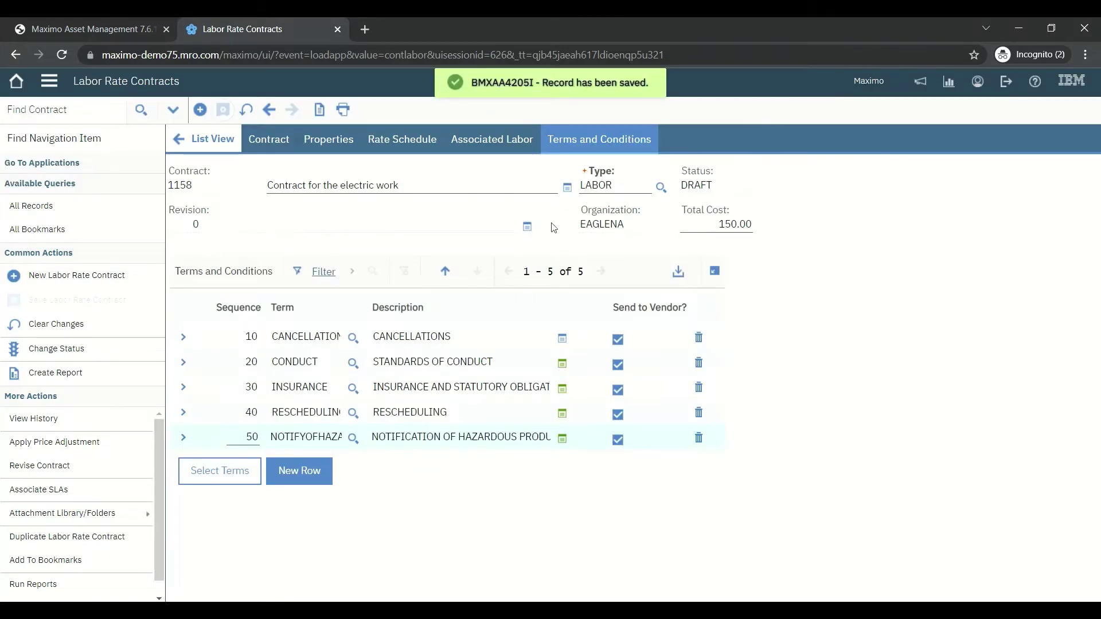
Go to the contract's associated labor and change the contract's status to Approved.
click(500, 151)
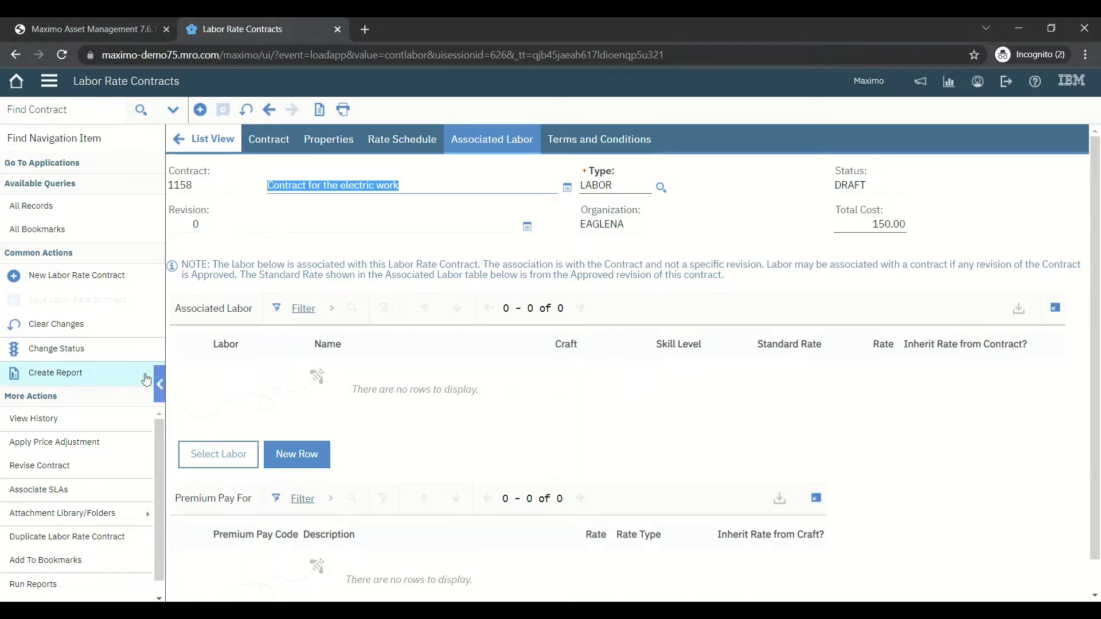
click(74, 353)
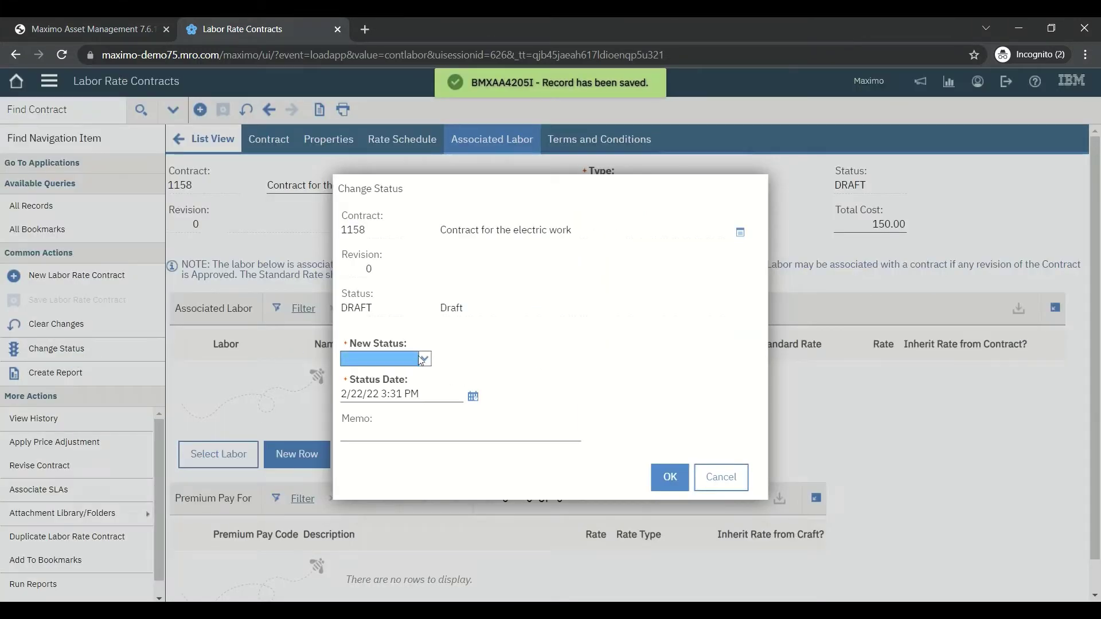
click(427, 361)
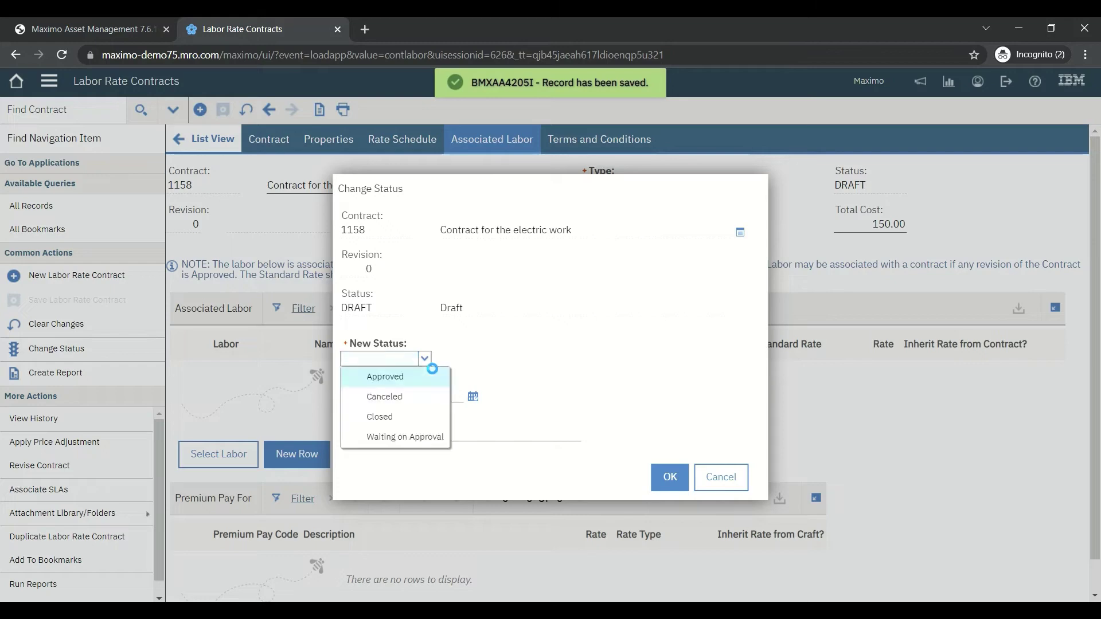
click(400, 383)
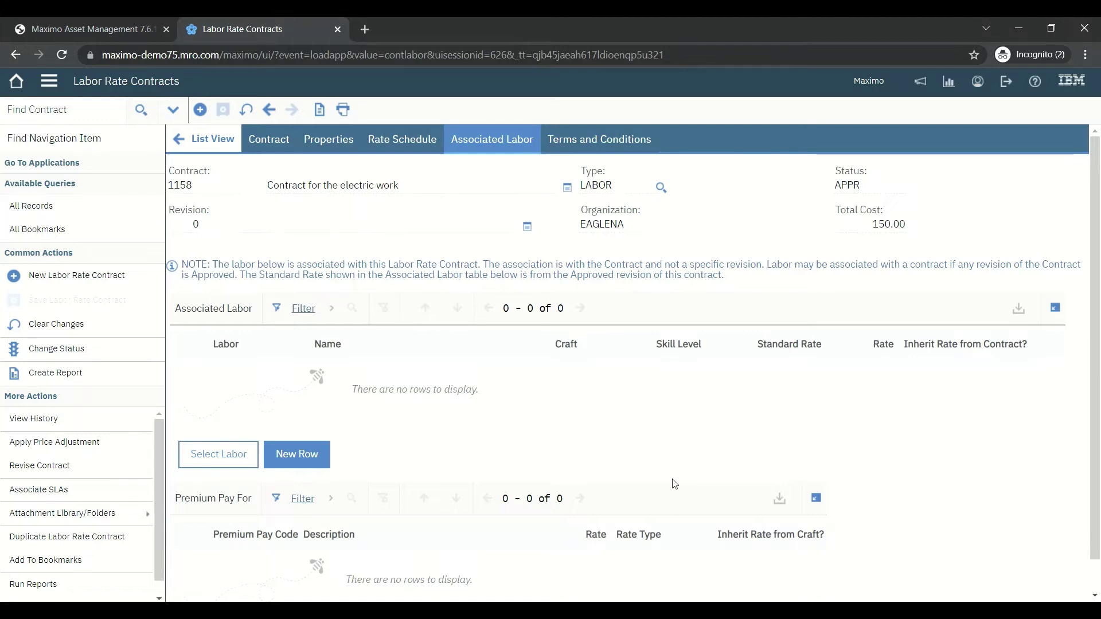
Filter the selectable labor by "BA" and add the last matching worker to the contract's associated labor.
click(222, 453)
click(221, 466)
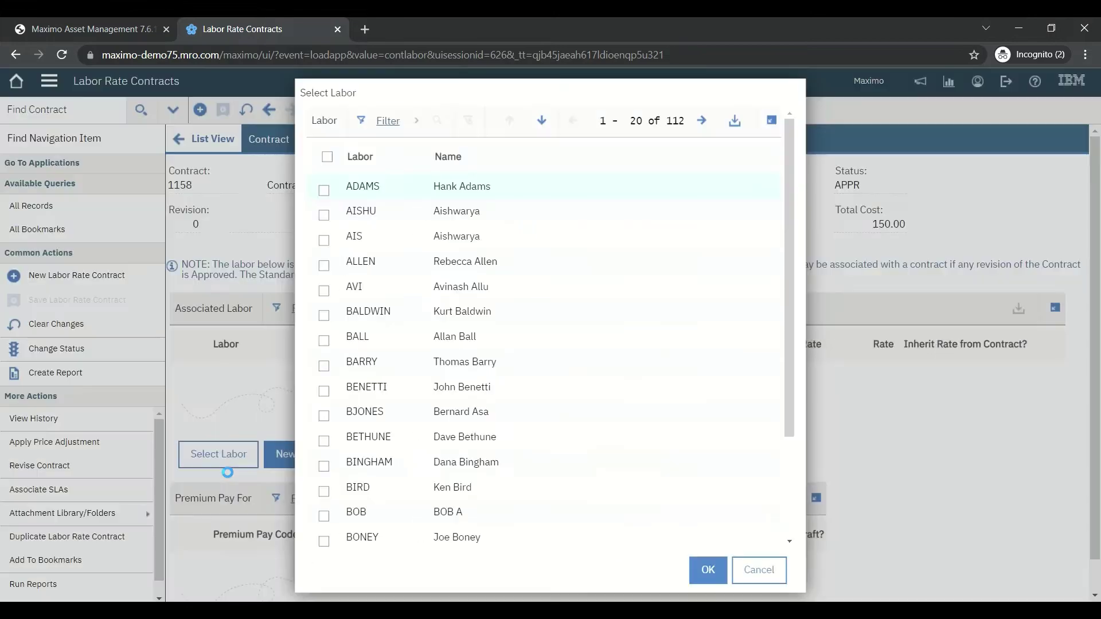
click(393, 121)
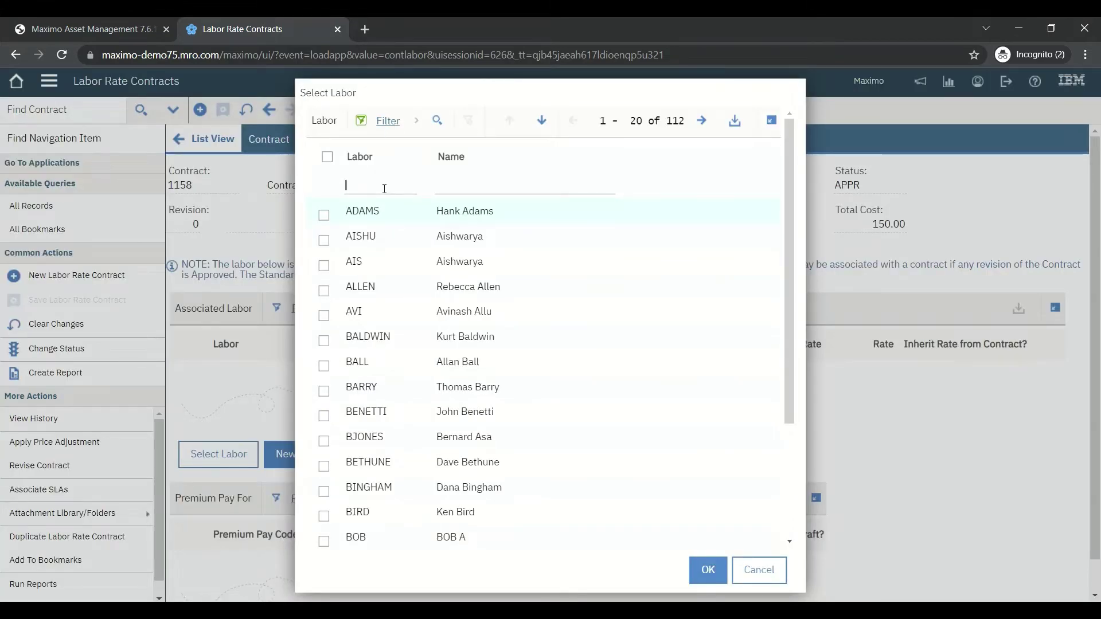
text(BA)
key(Return)
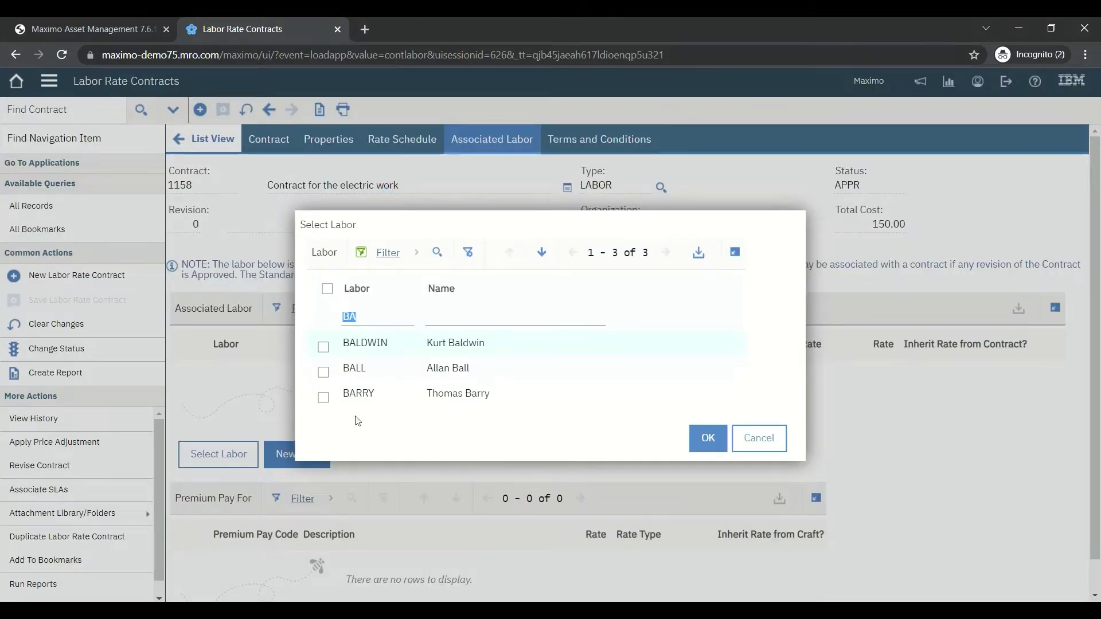
click(323, 397)
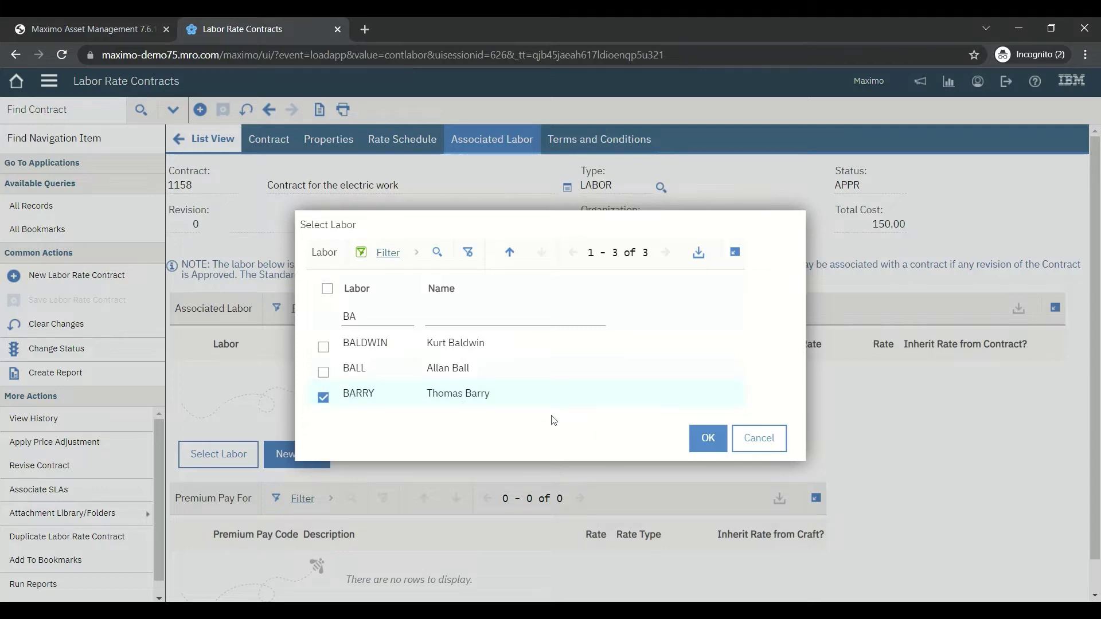
click(709, 439)
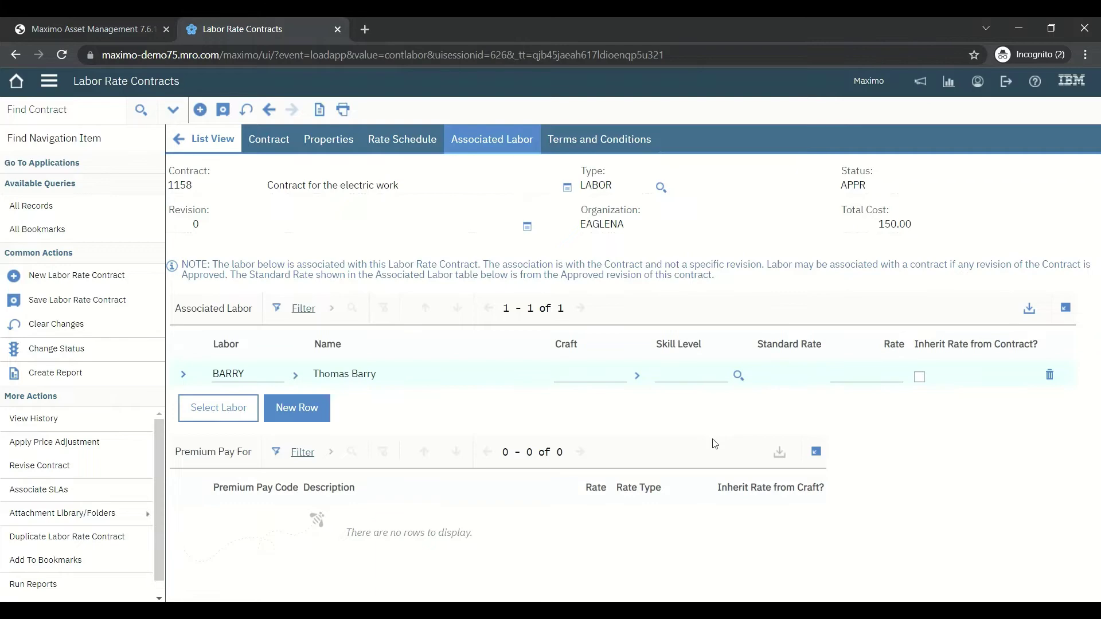
Assign the ELECT craft with skill level FIRSTCLASS to the associated worker.
click(637, 377)
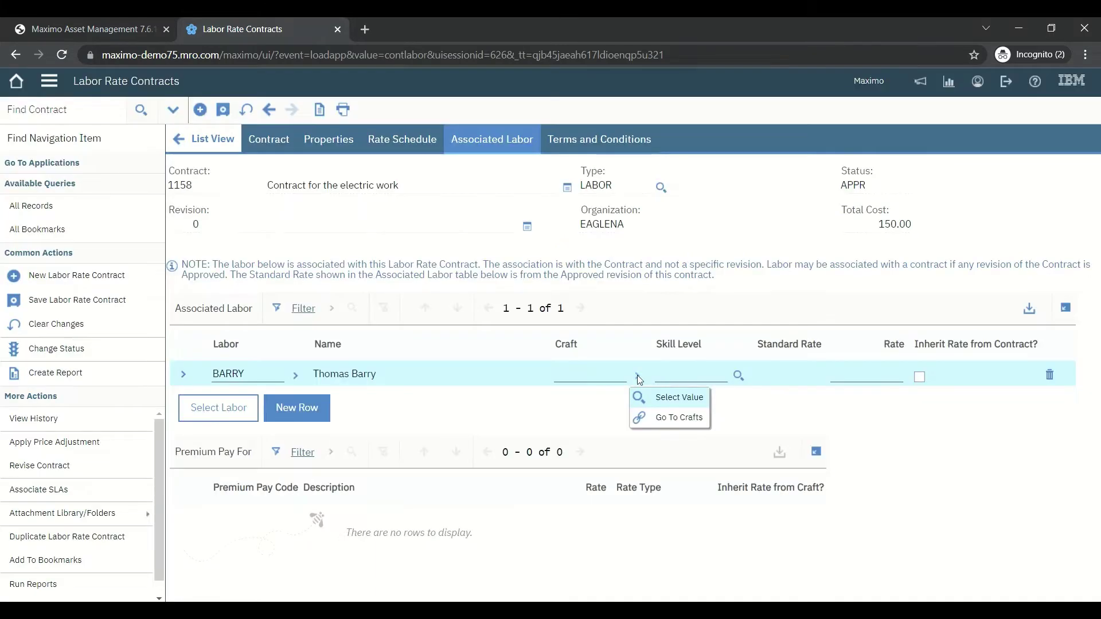
click(677, 398)
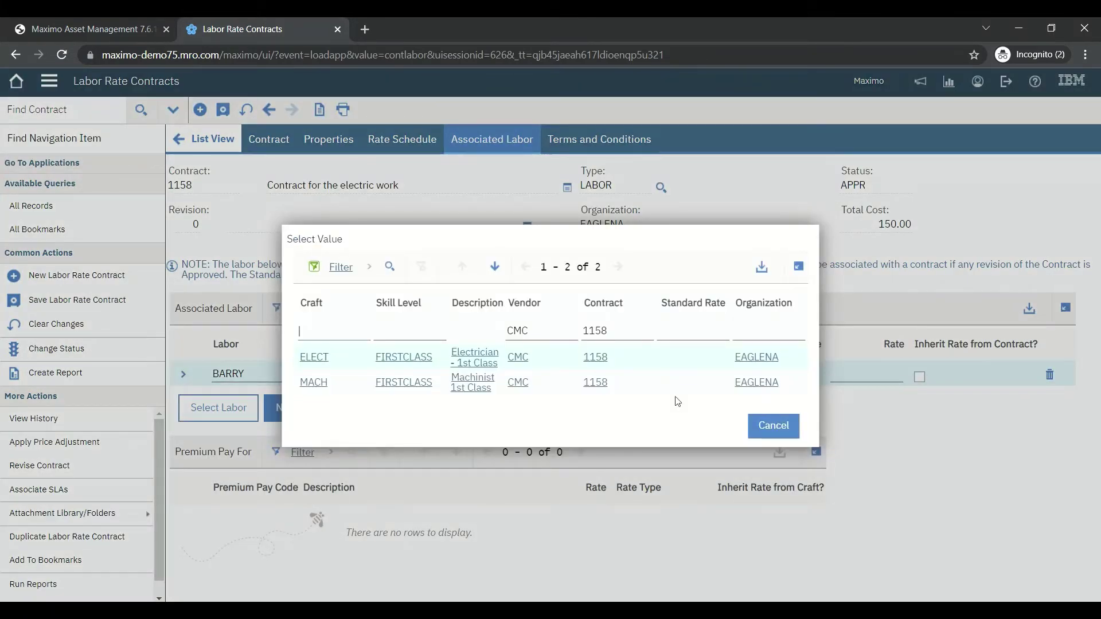
click(320, 360)
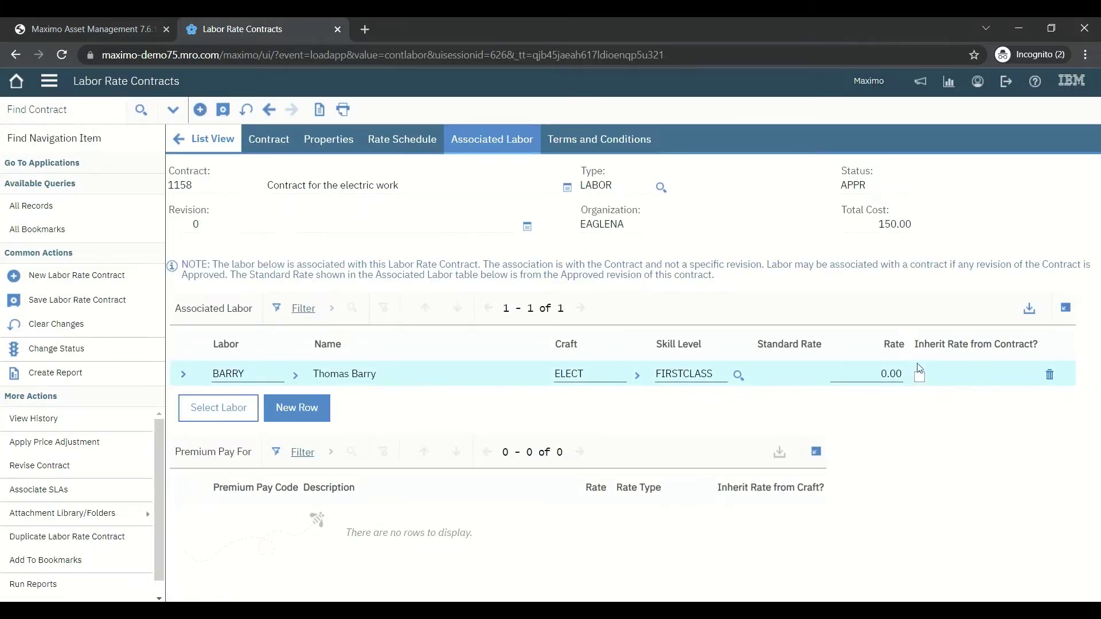
Set the associated worker's rate to 27, enable inheriting the rate from the contract, and save the record.
click(889, 378)
text(27)
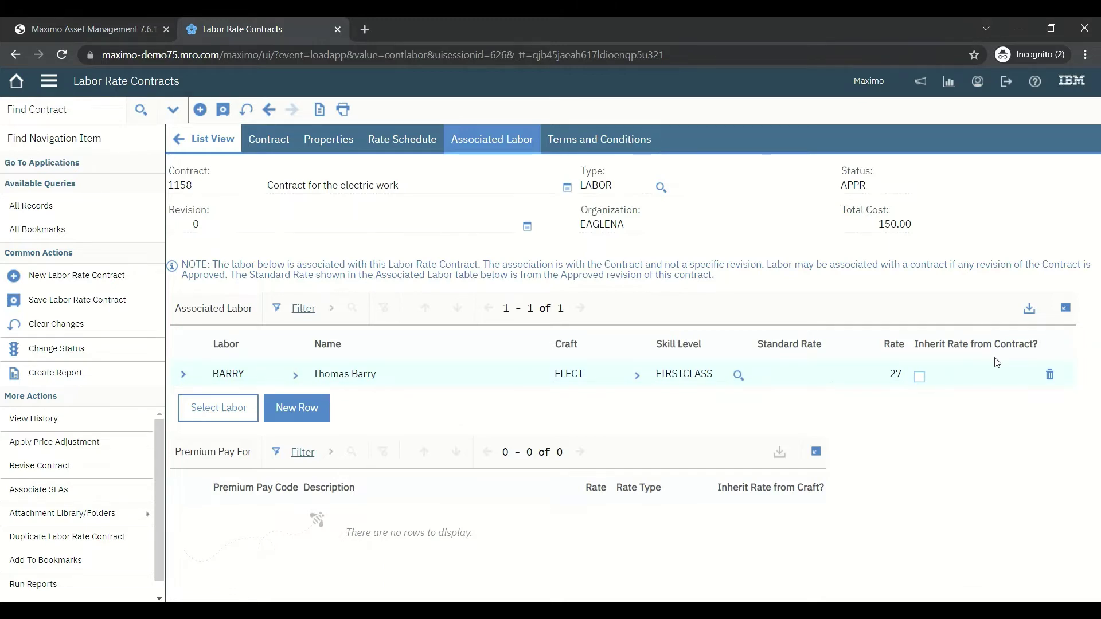
click(920, 377)
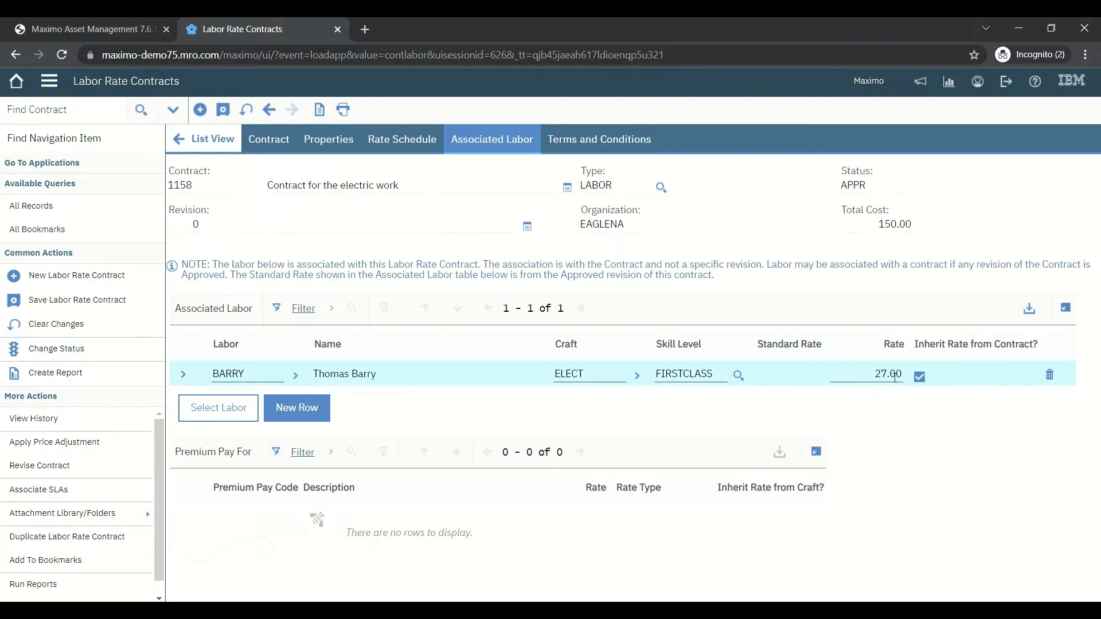
click(223, 109)
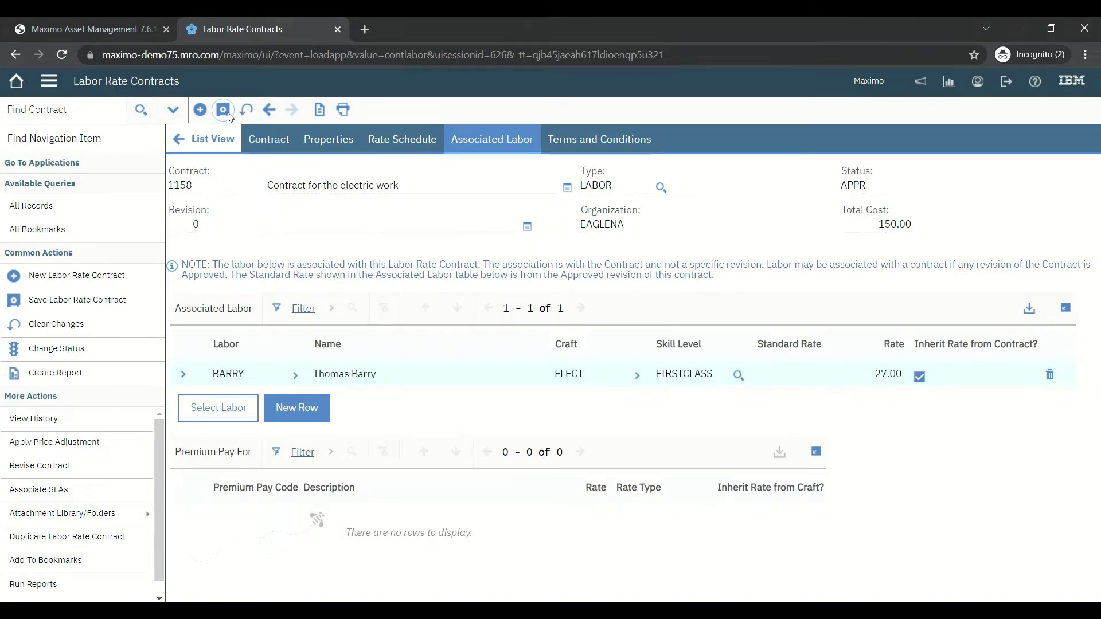
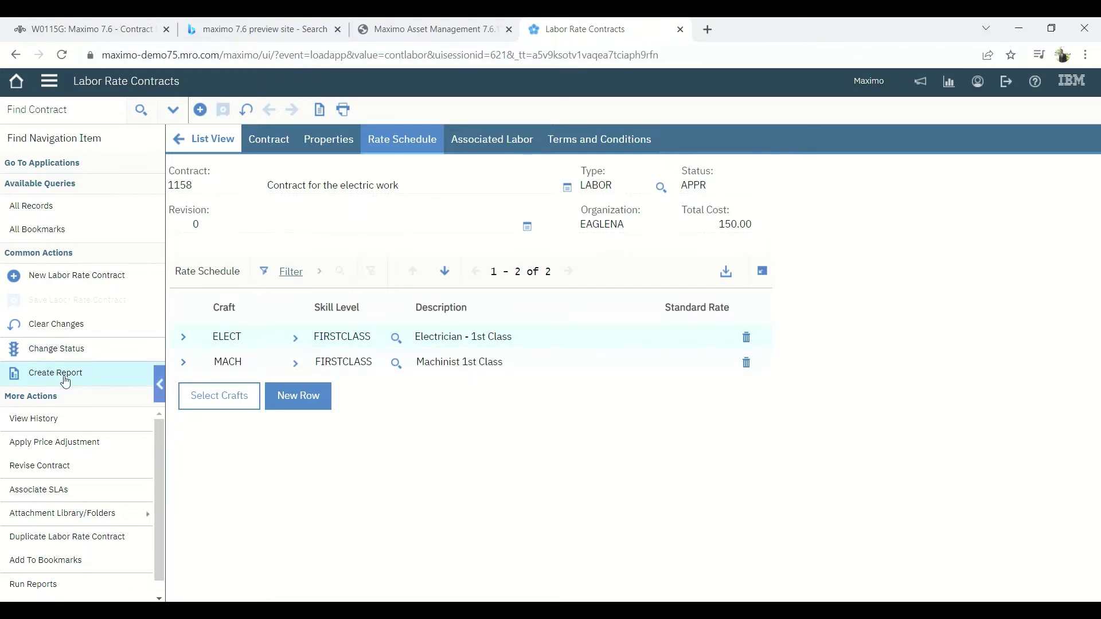
Revise the contract as revision 1 with the description "revision 1 contract for the electric work".
click(96, 467)
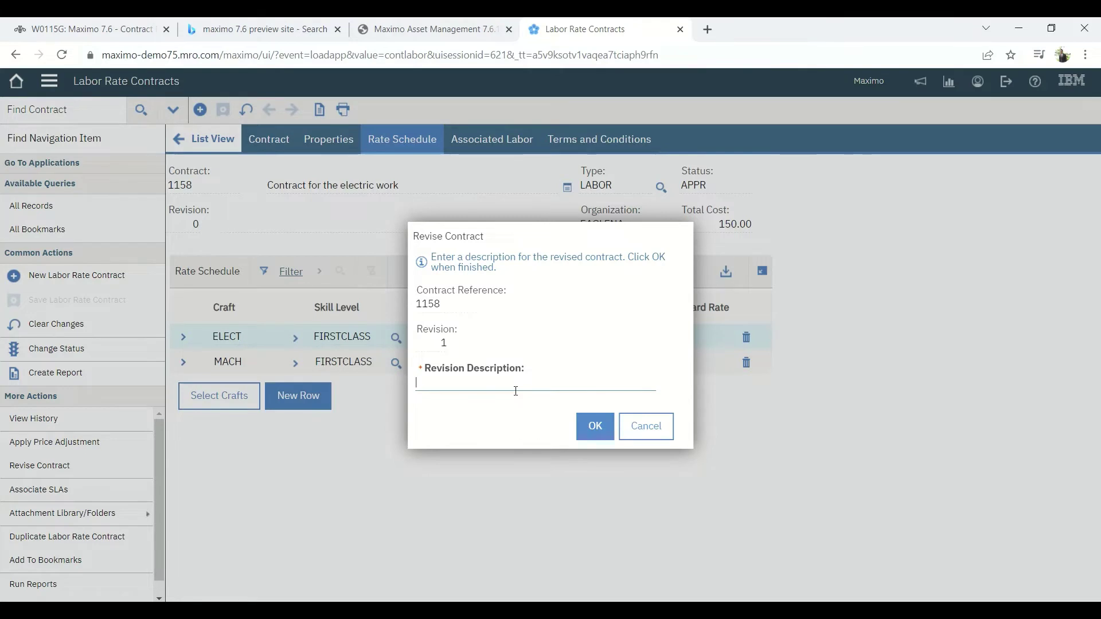
text(re)
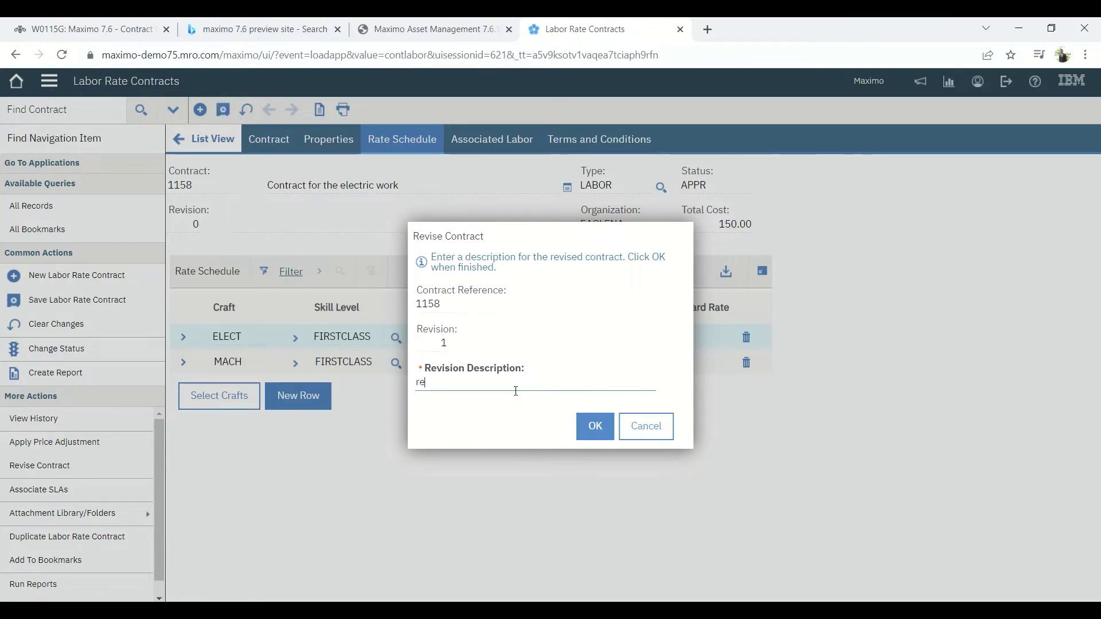
text(vision 1 contract for the electric ork)
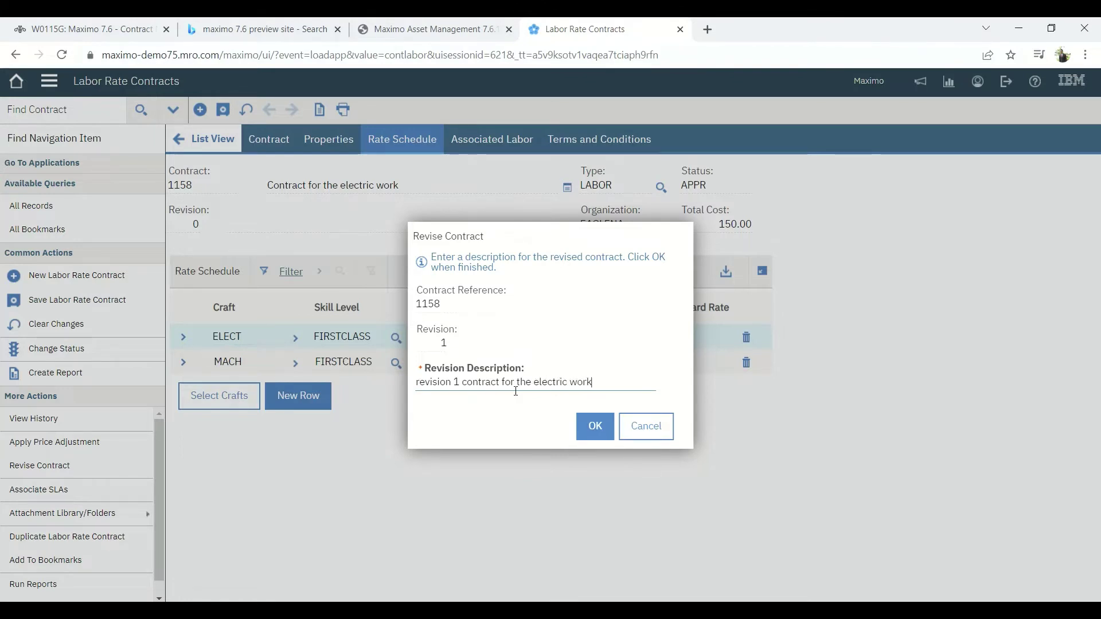
click(595, 427)
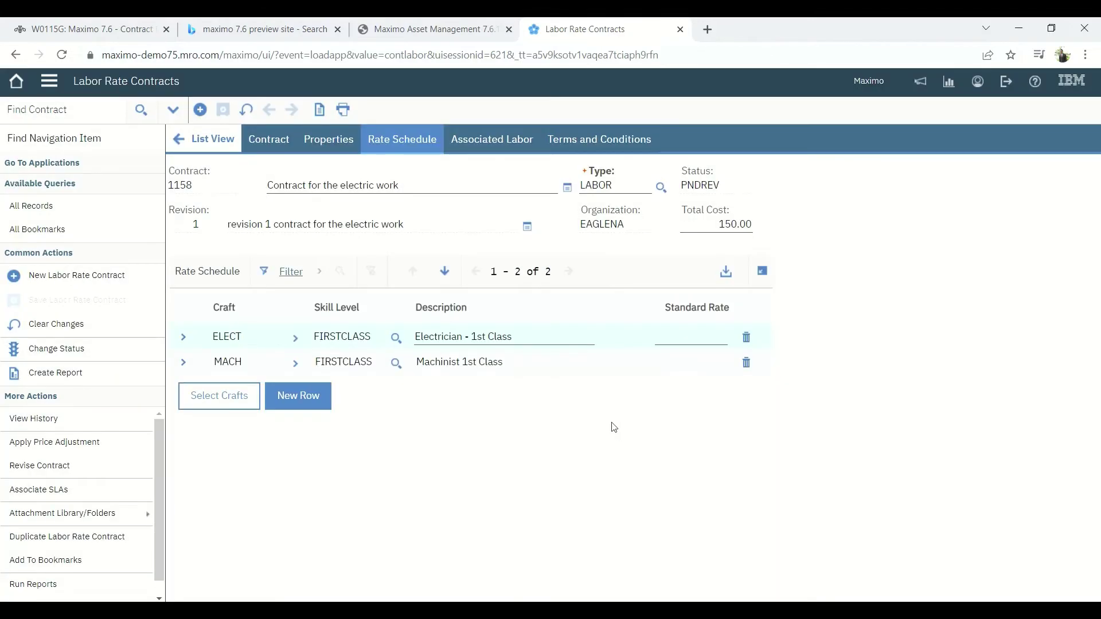
Set the standard rates in the revision's rate schedule to 27 for ELECT and 30 for MACH, and save the record.
click(706, 345)
text(27)
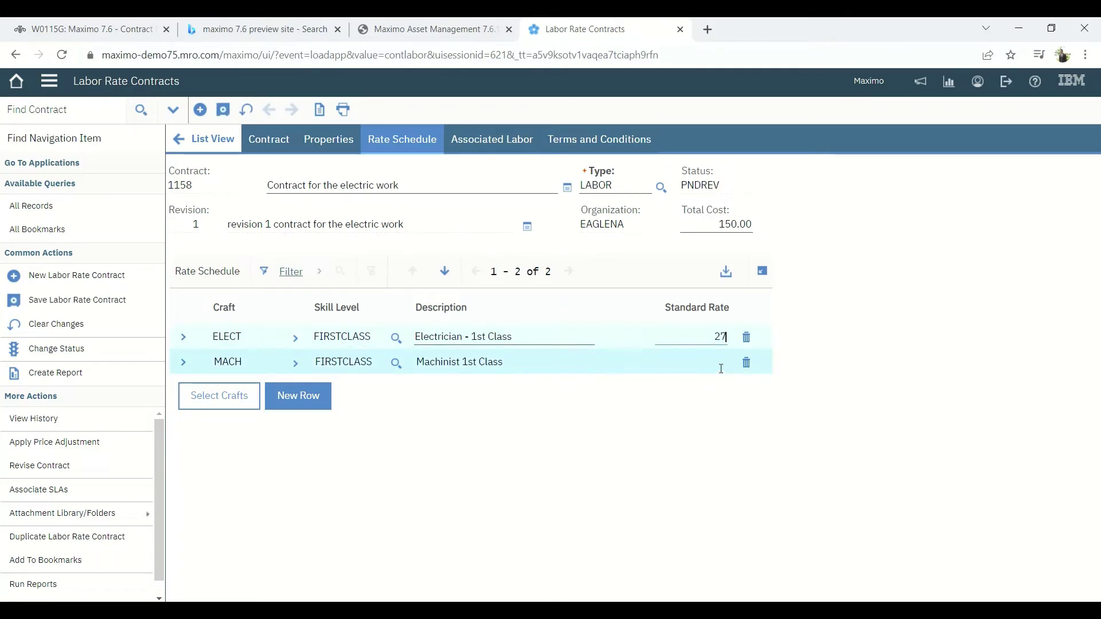
click(721, 368)
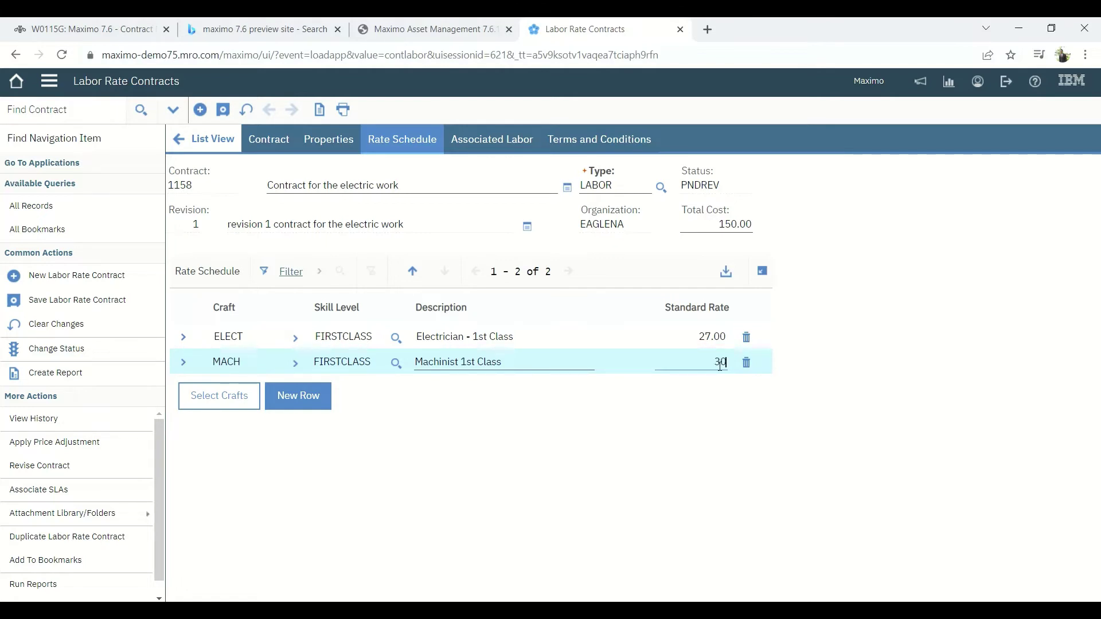
key(Tab)
click(667, 405)
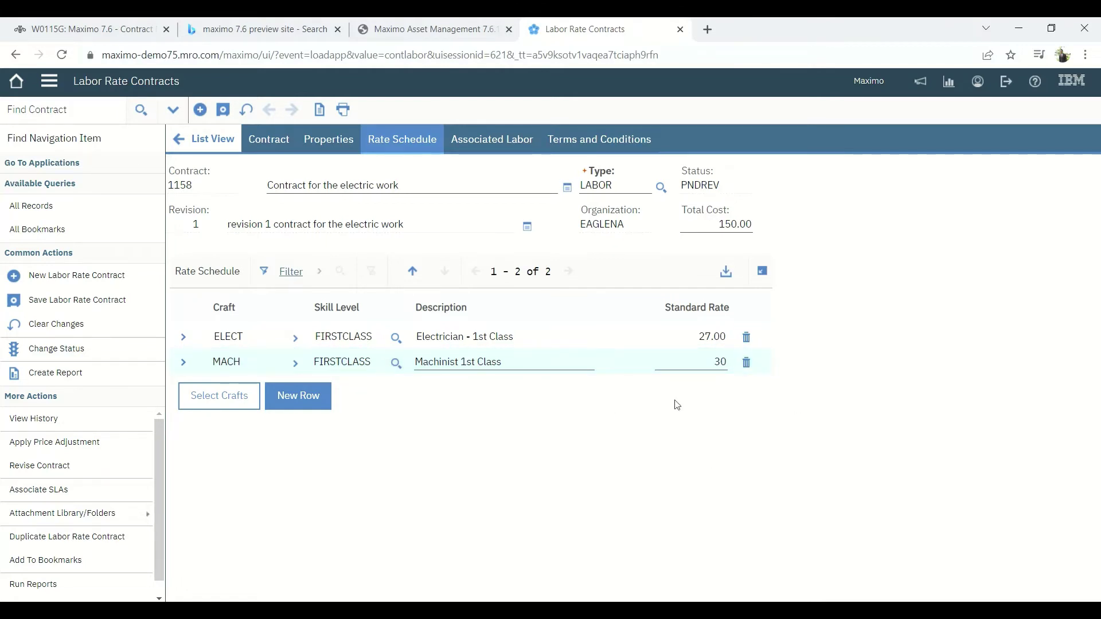
click(230, 119)
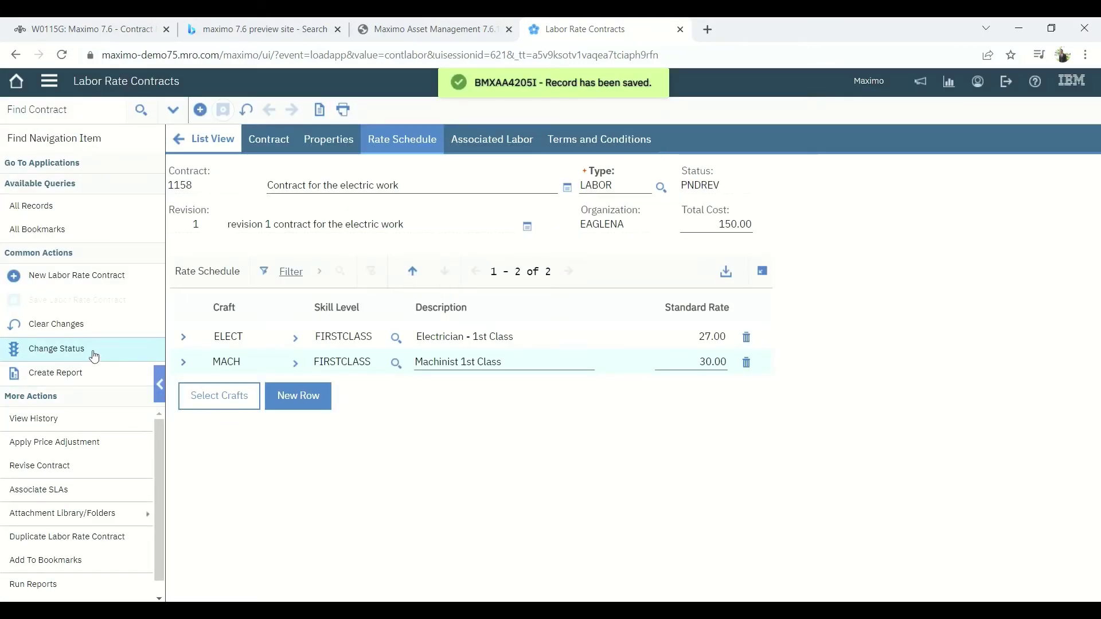
Change the status of contract revision 1 to Approved.
click(94, 356)
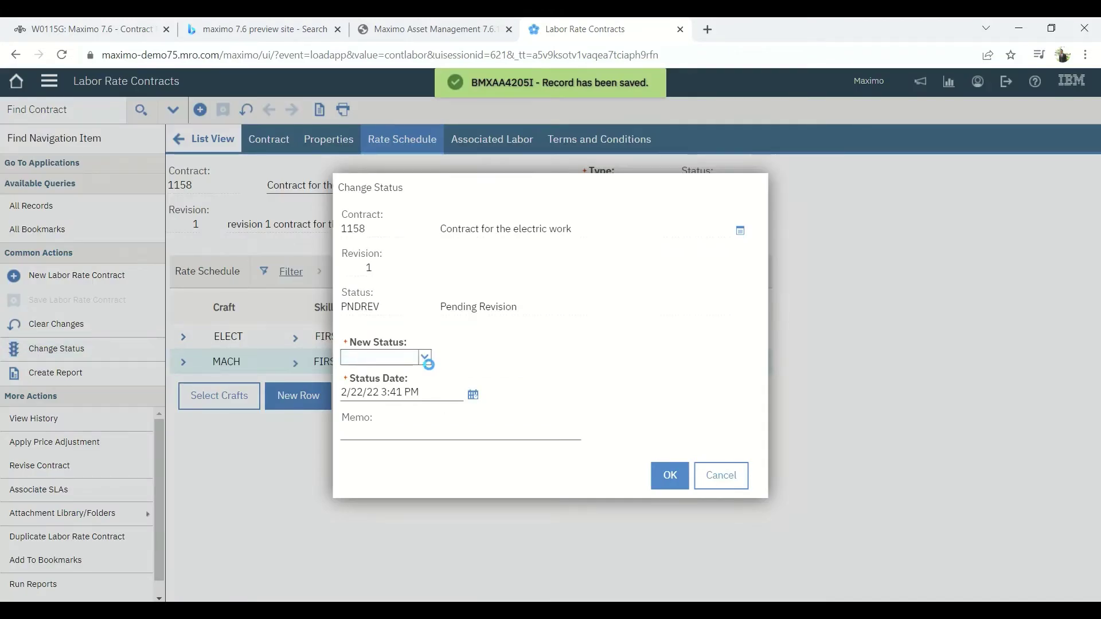
click(424, 359)
click(418, 377)
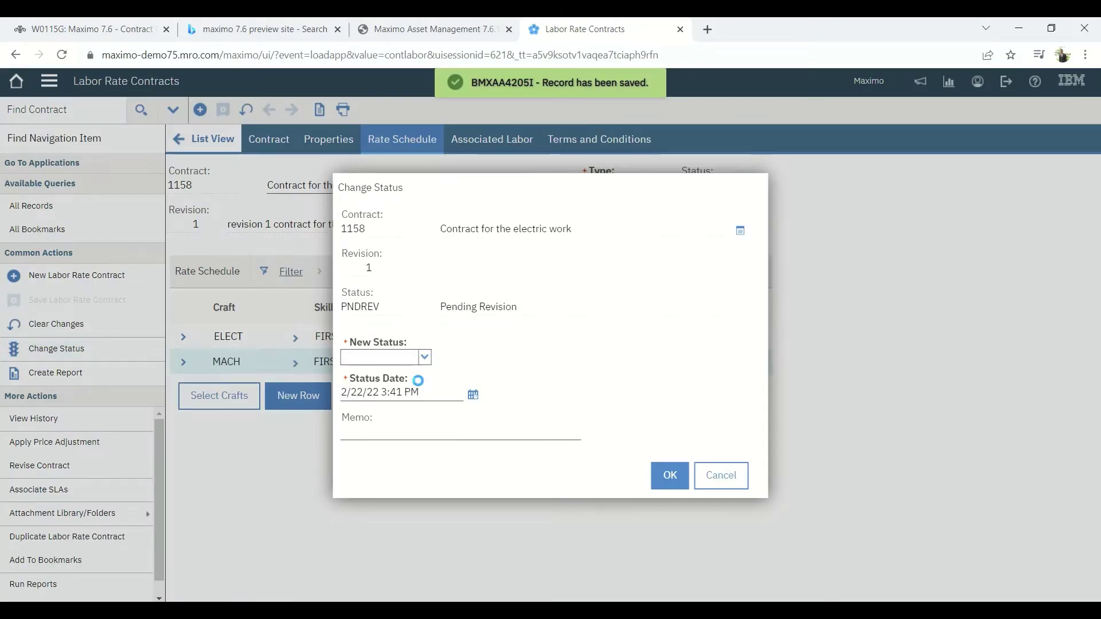
click(665, 475)
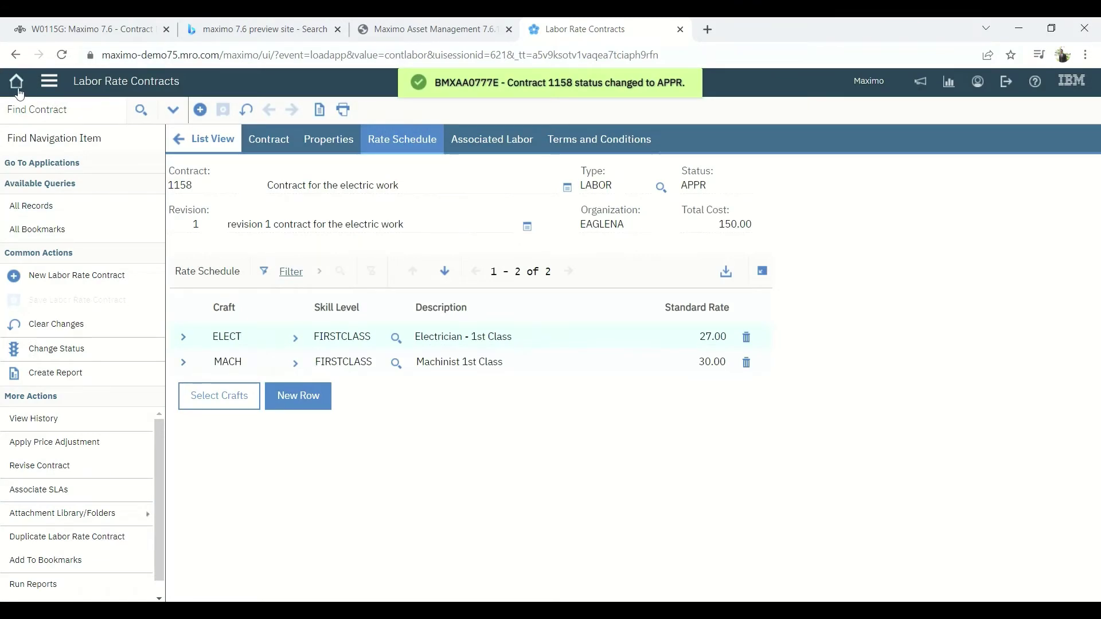
Open the Work Order Tracking application.
click(50, 82)
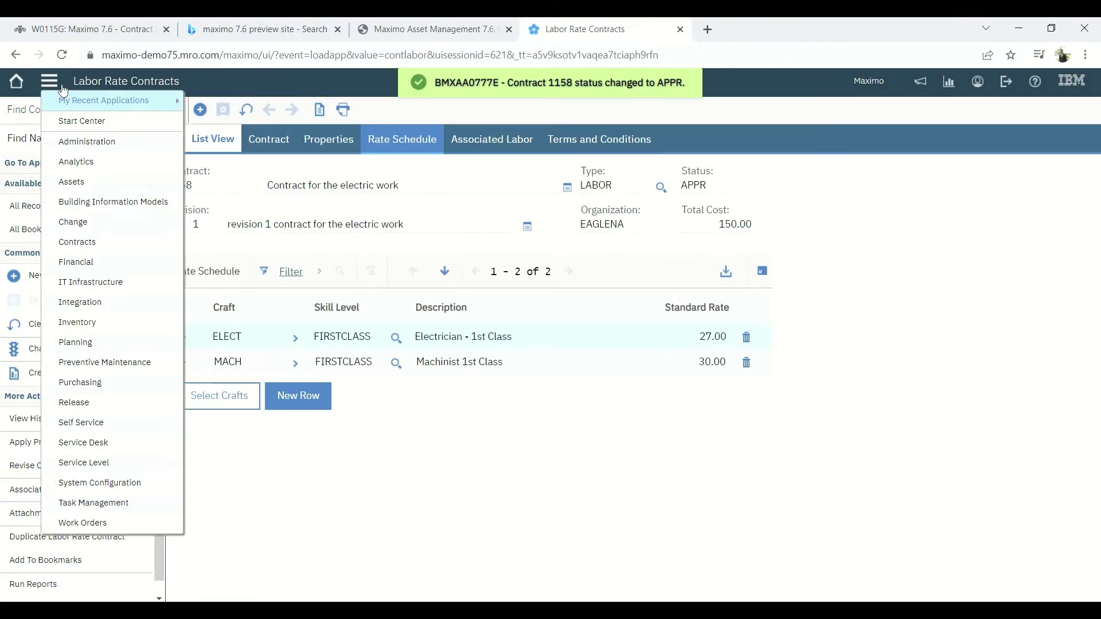
mouse_move(109, 521)
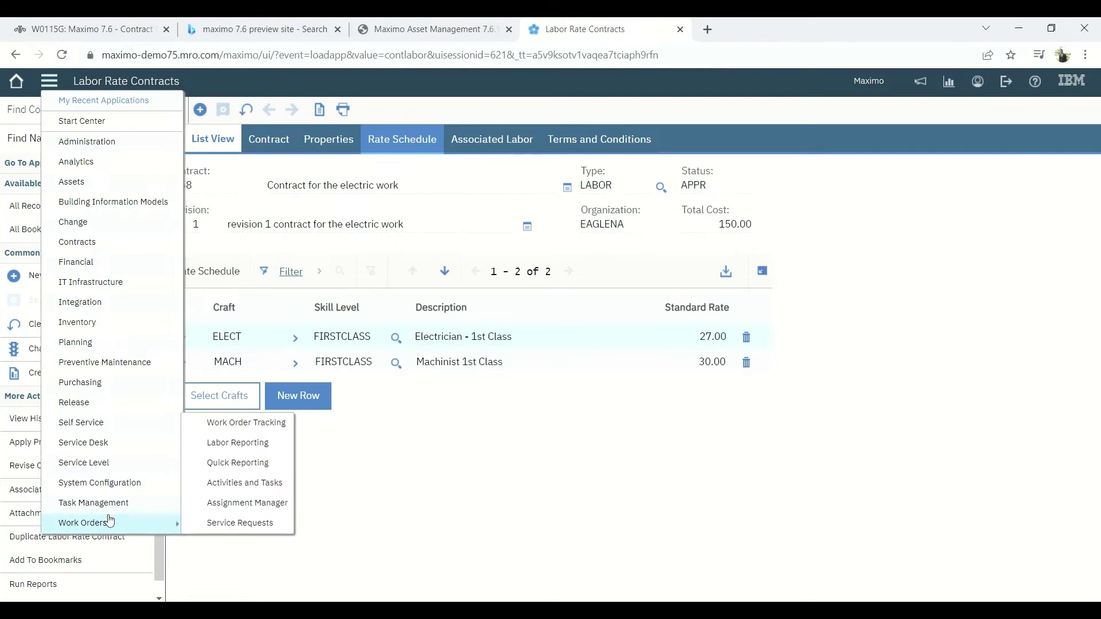
click(238, 424)
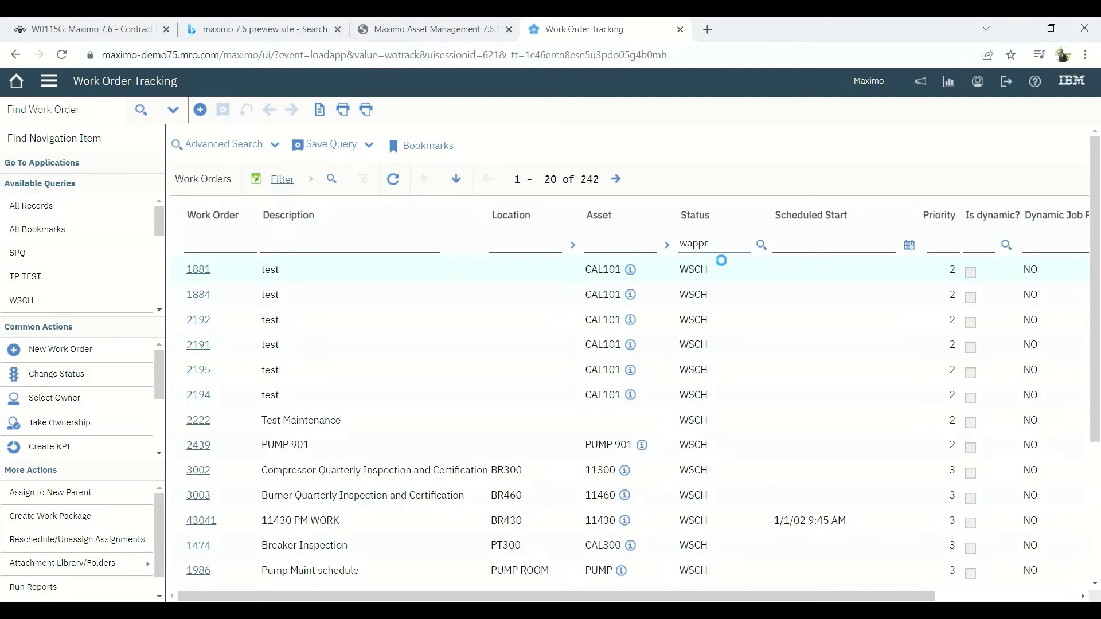
key(Return)
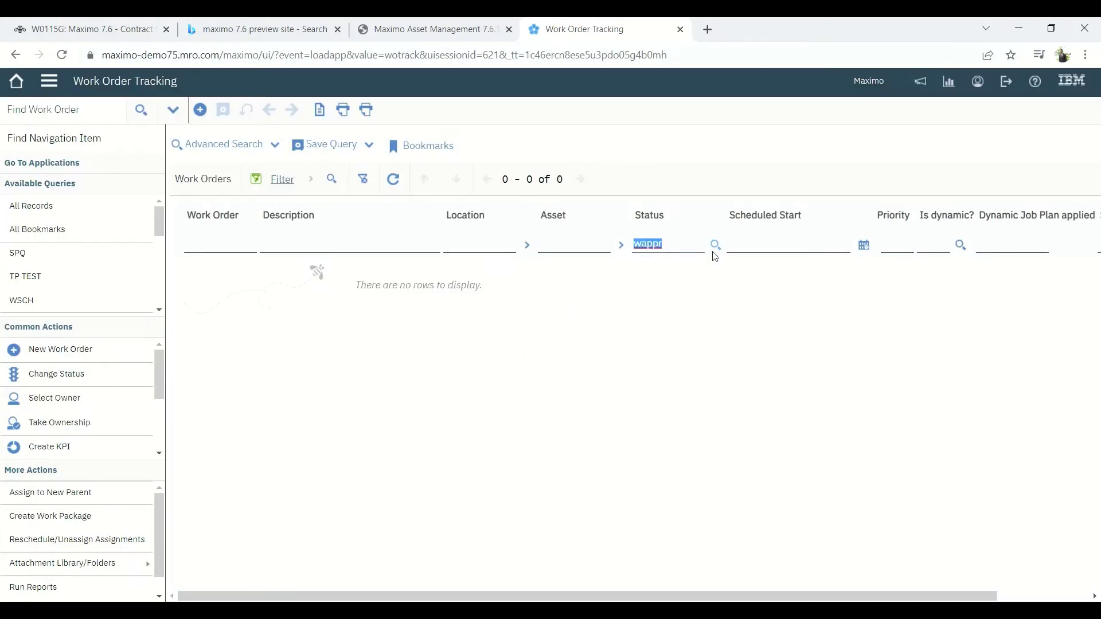
key(BackSpace)
key(Return)
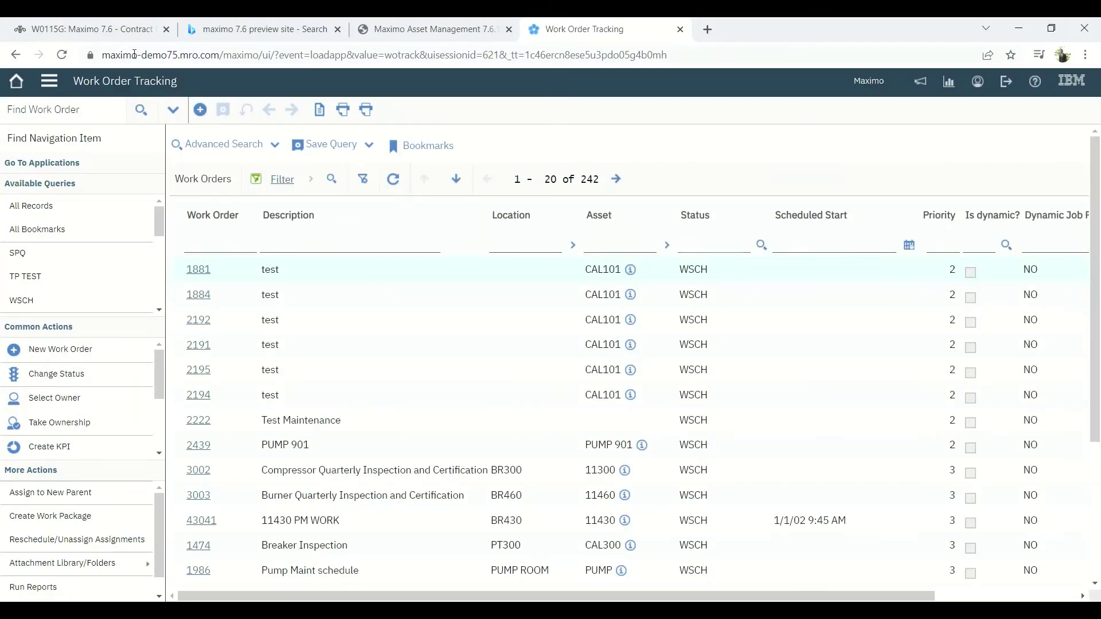
Create and save a work order described as "electric work" with location MAIN CENTER, asset 305010 and work type CM.
click(200, 111)
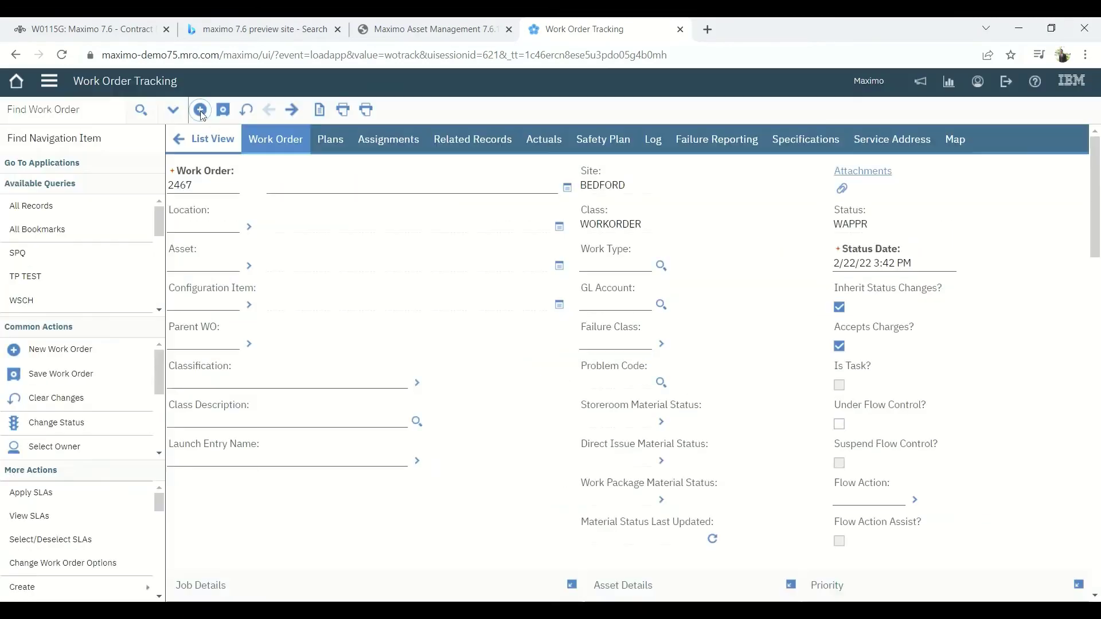
click(249, 226)
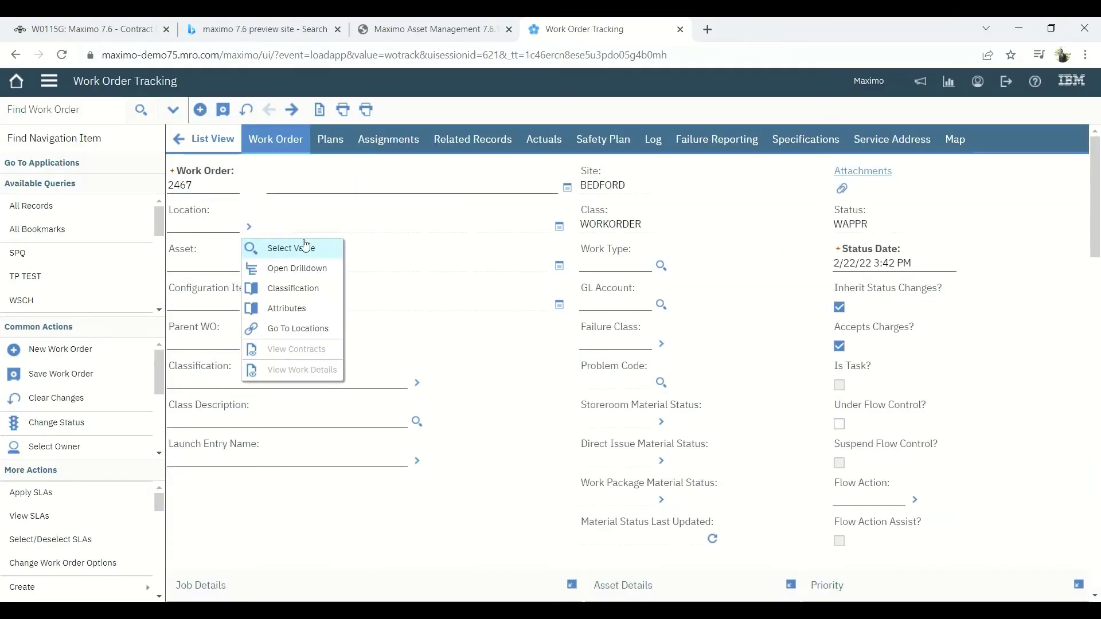
click(305, 256)
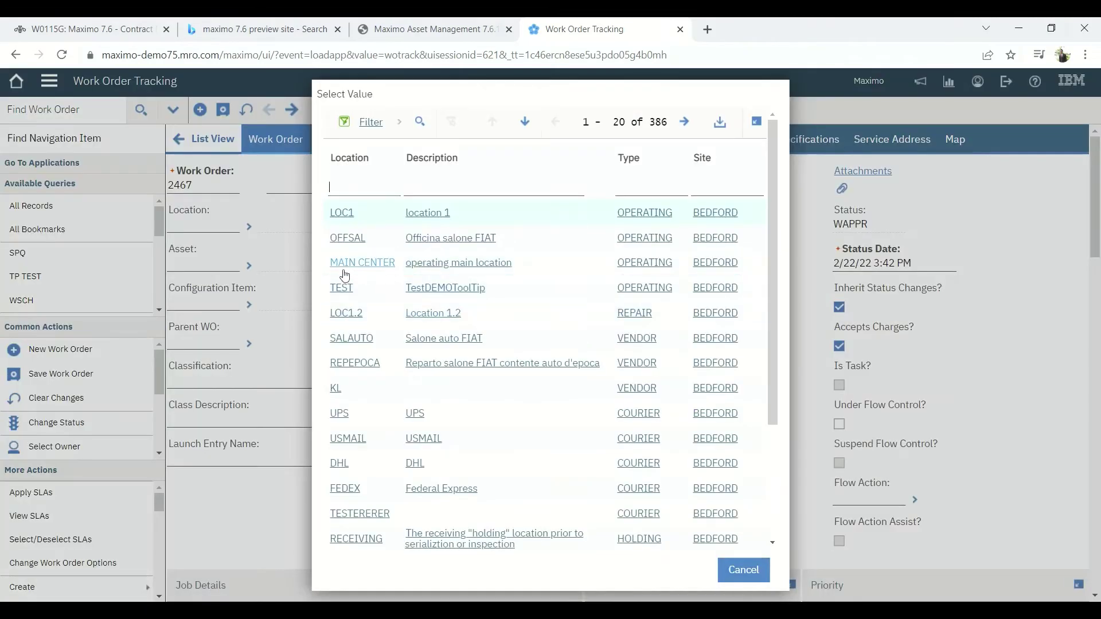
click(363, 262)
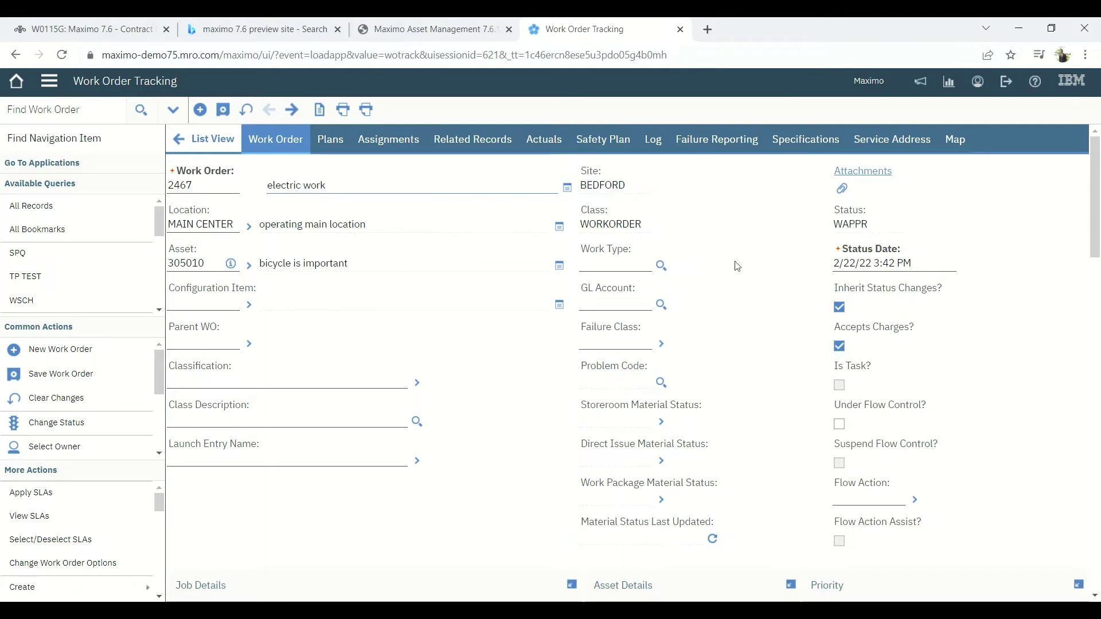
click(661, 266)
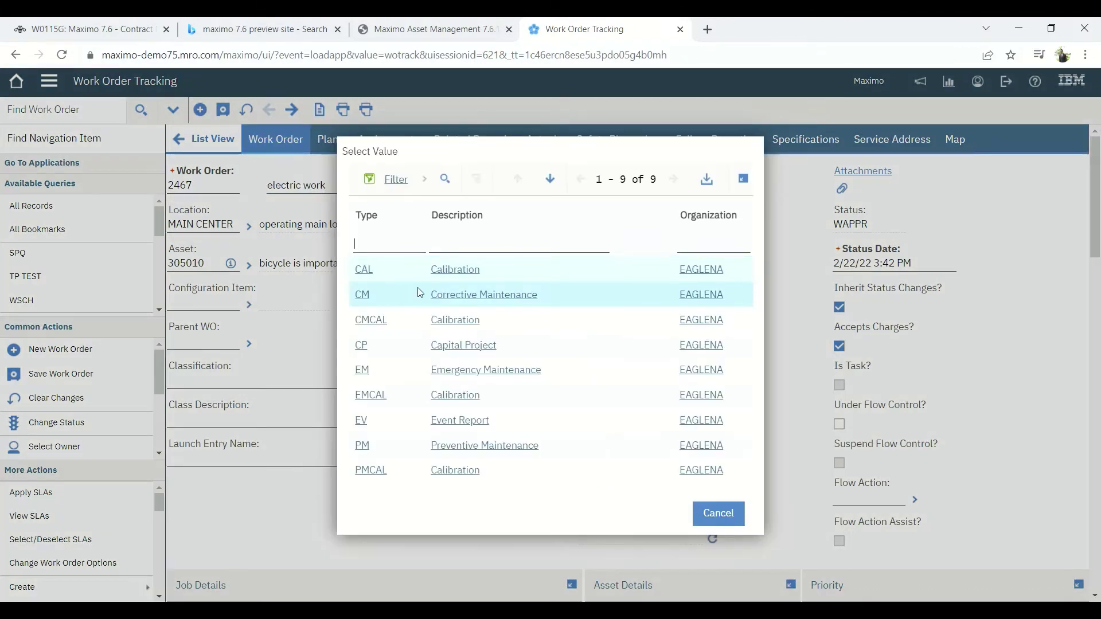
click(363, 296)
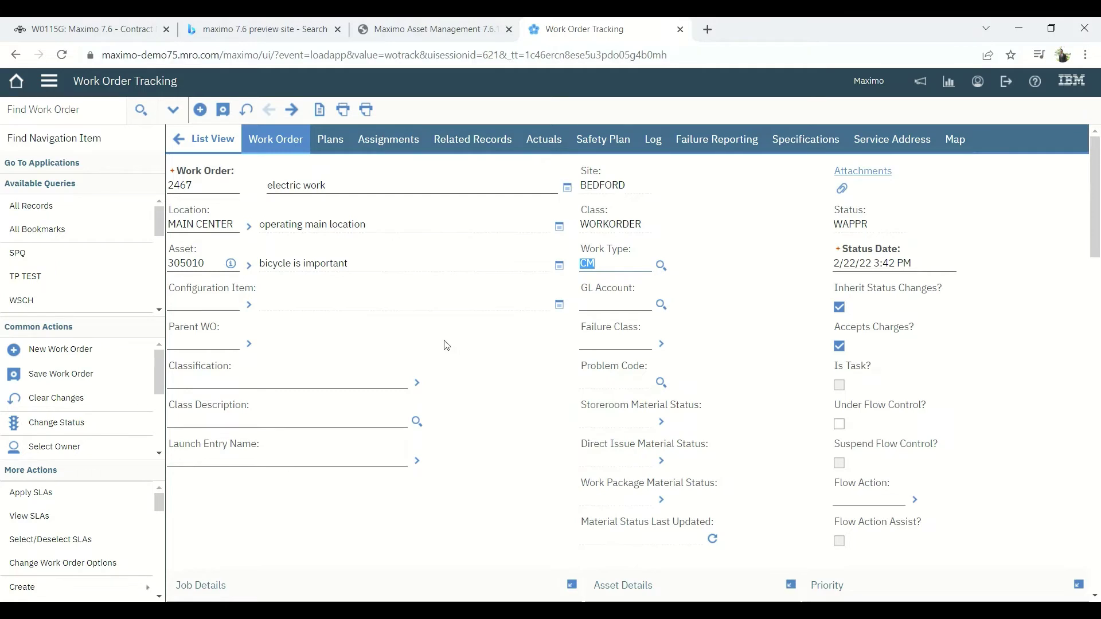
click(228, 112)
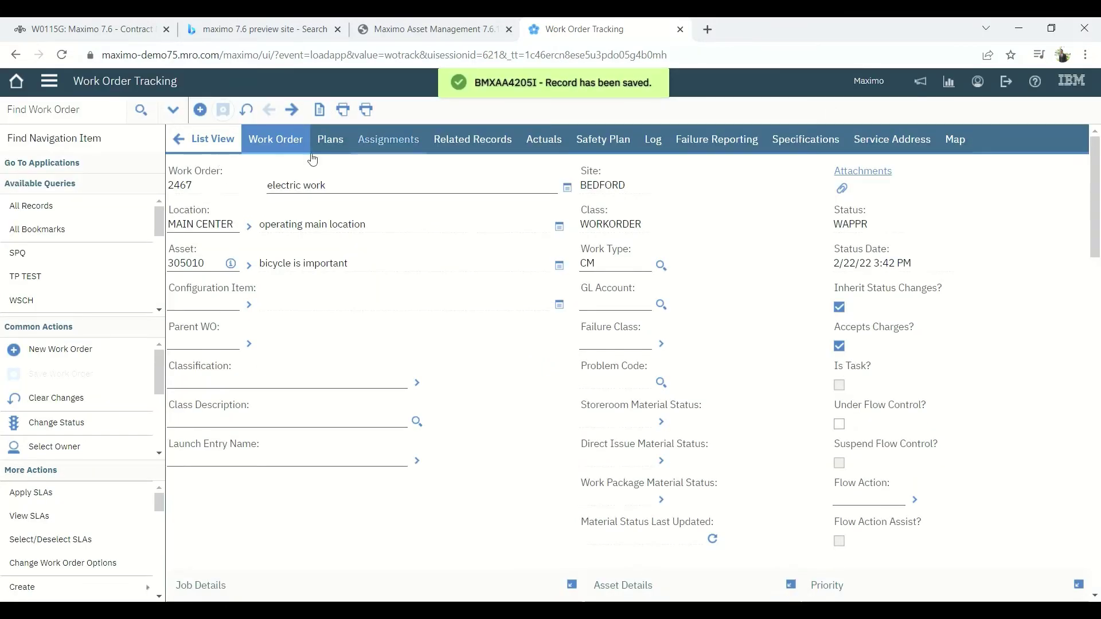
Add a task with the summary "electric work" to the work order's plan and save the record.
click(341, 143)
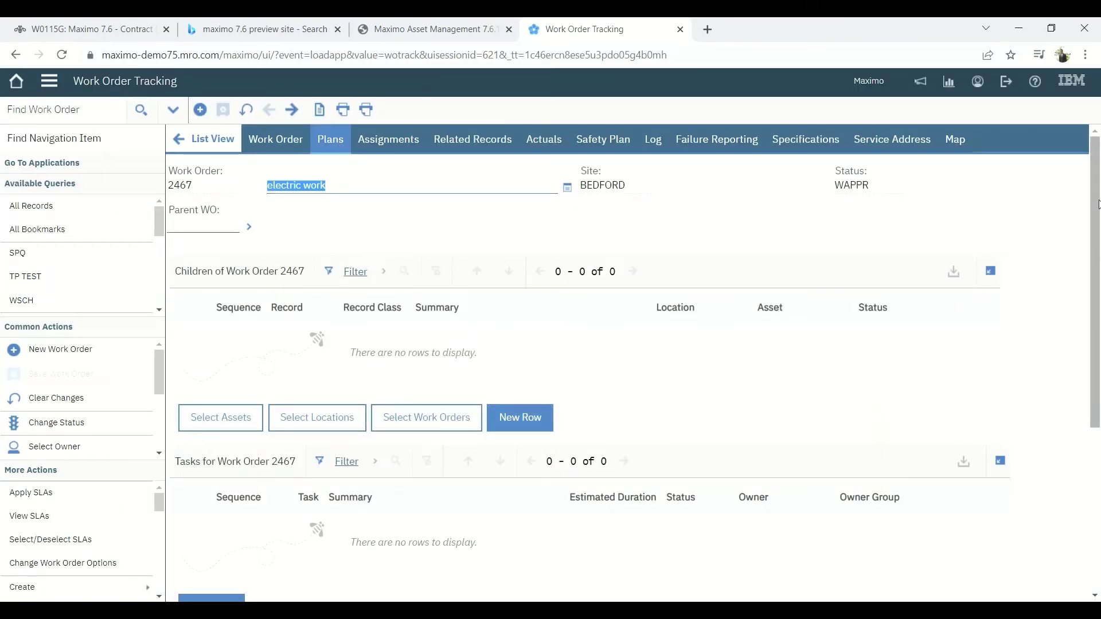
scroll(1097, 205, down, 4)
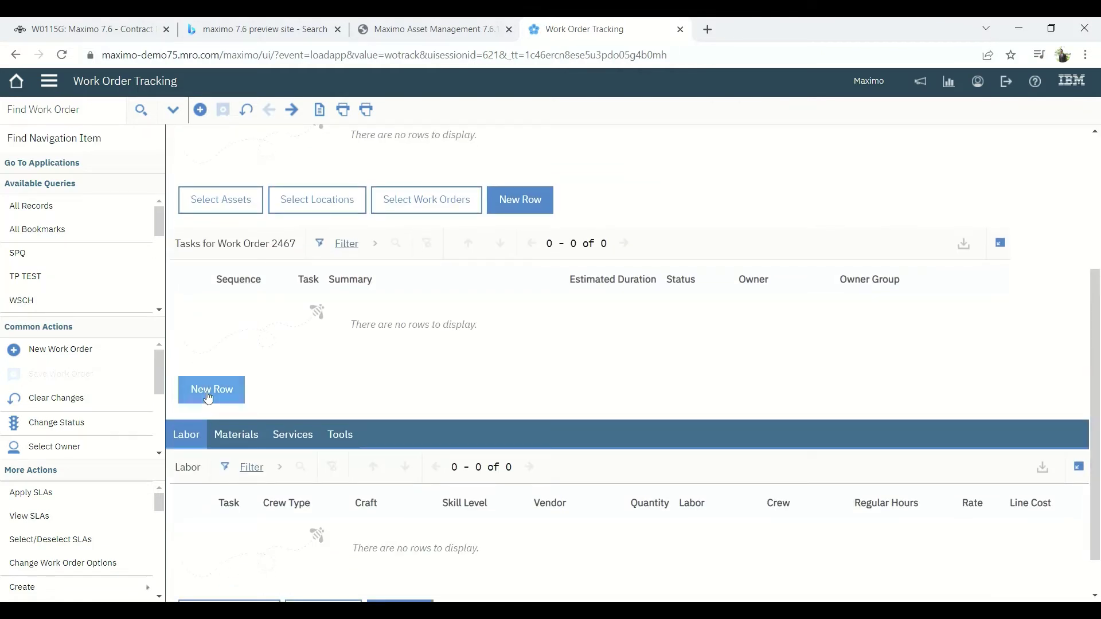
click(212, 389)
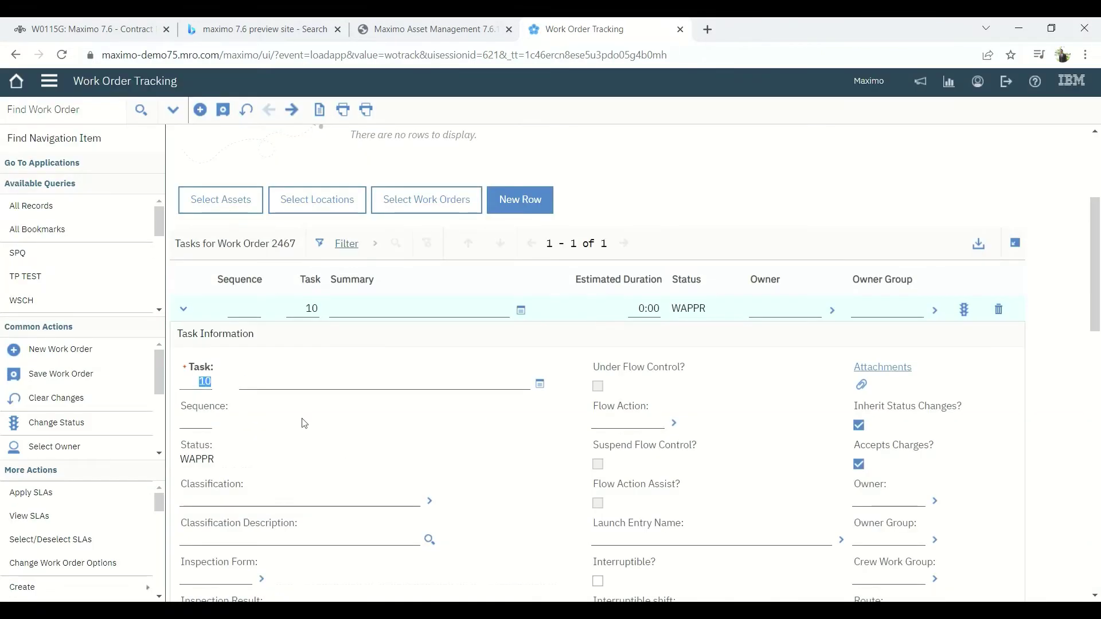
click(317, 381)
text(electric)
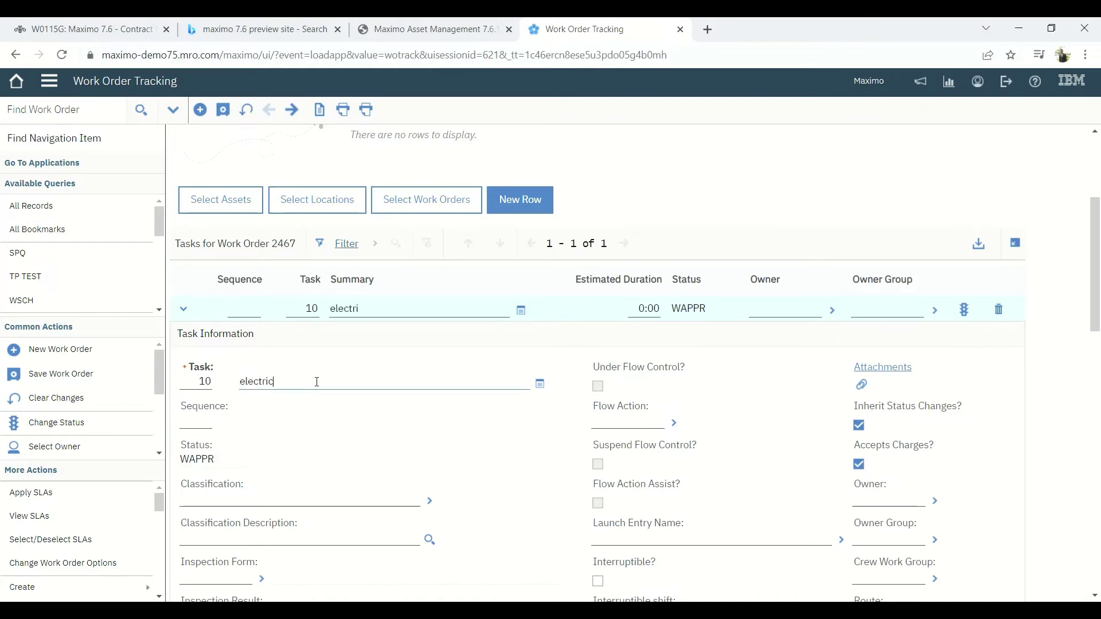
text( work)
key(Tab)
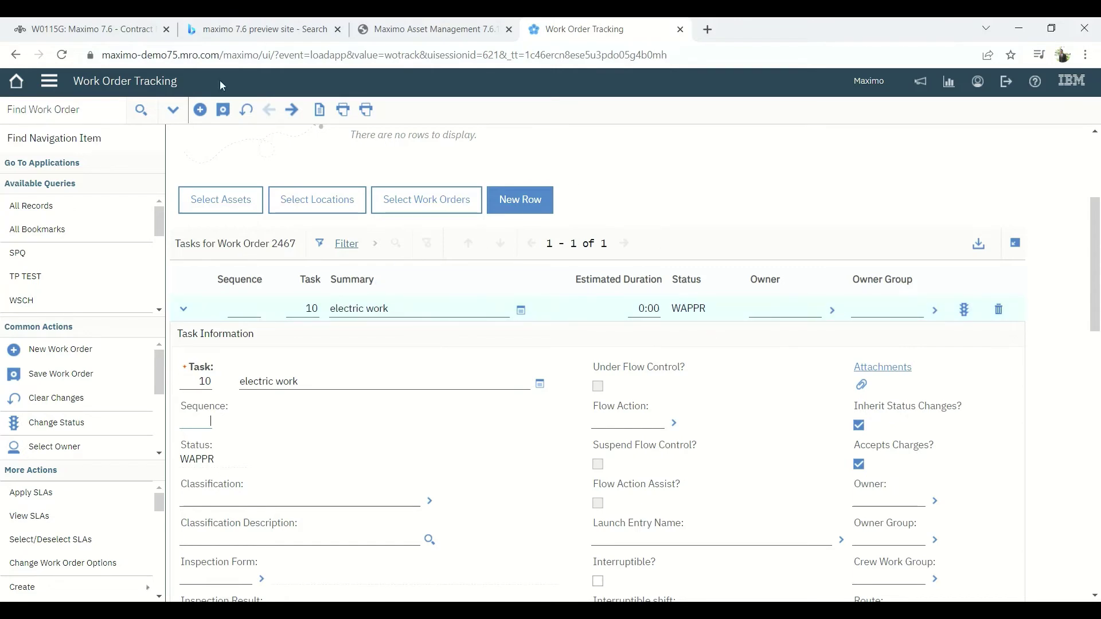
click(224, 110)
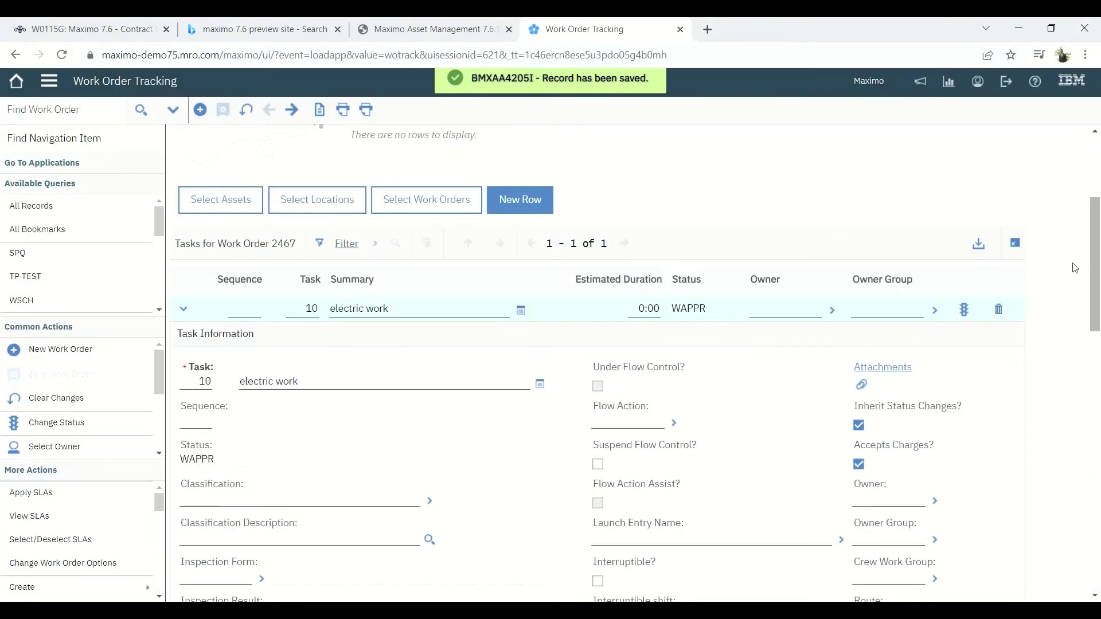
Add the FIRSTCLASS ELECT craft from vendor CMC under contract 1158 to the work order's planned labor.
drag(1095, 236, 1094, 493)
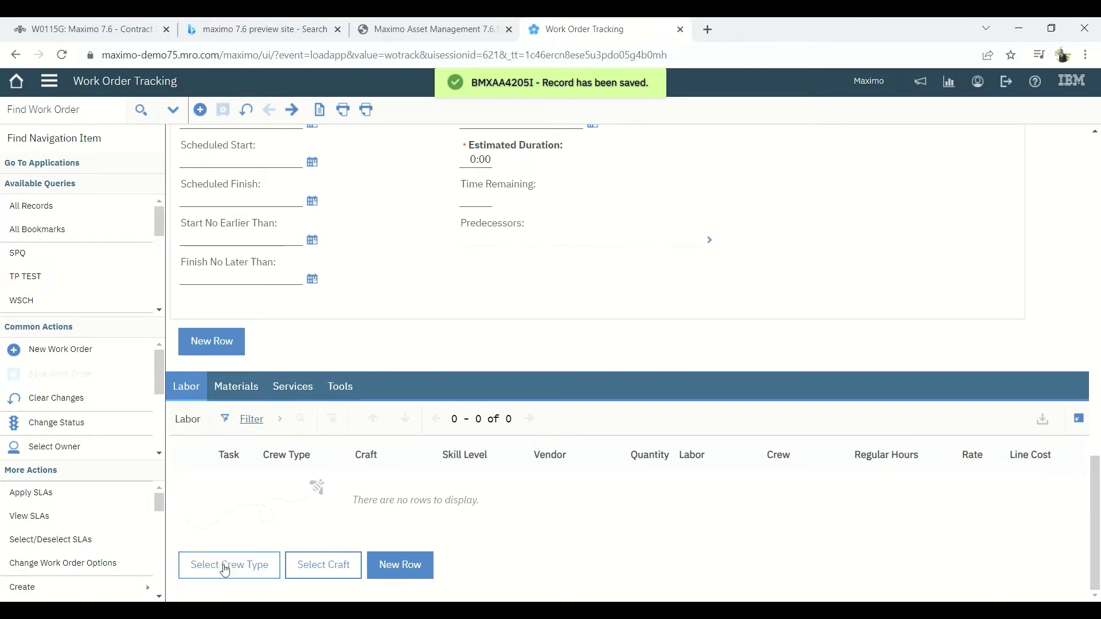
click(322, 568)
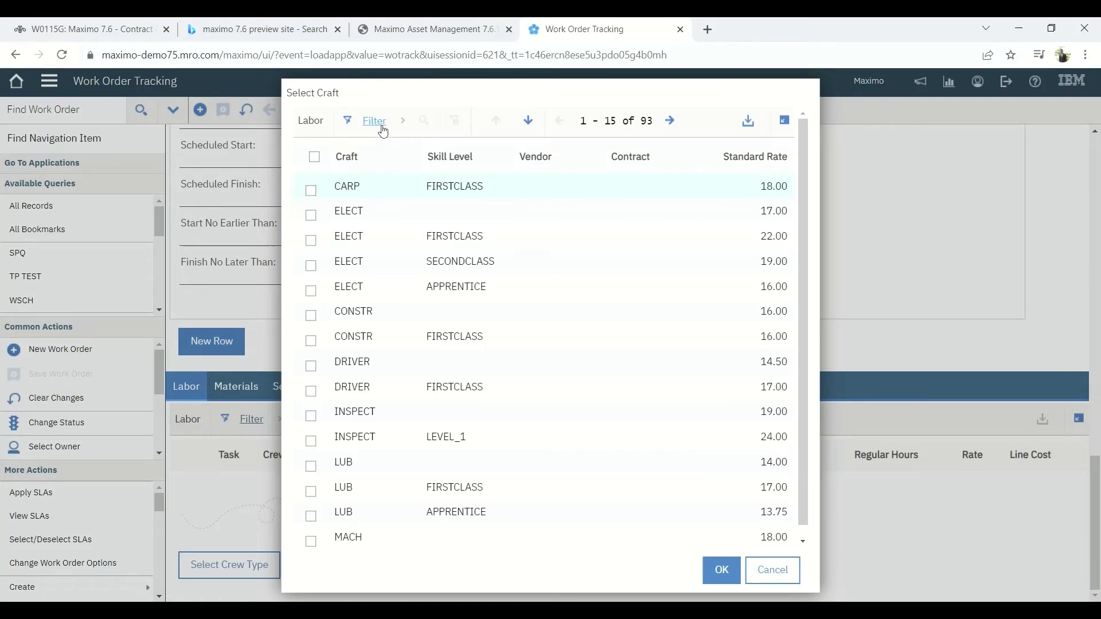
click(374, 121)
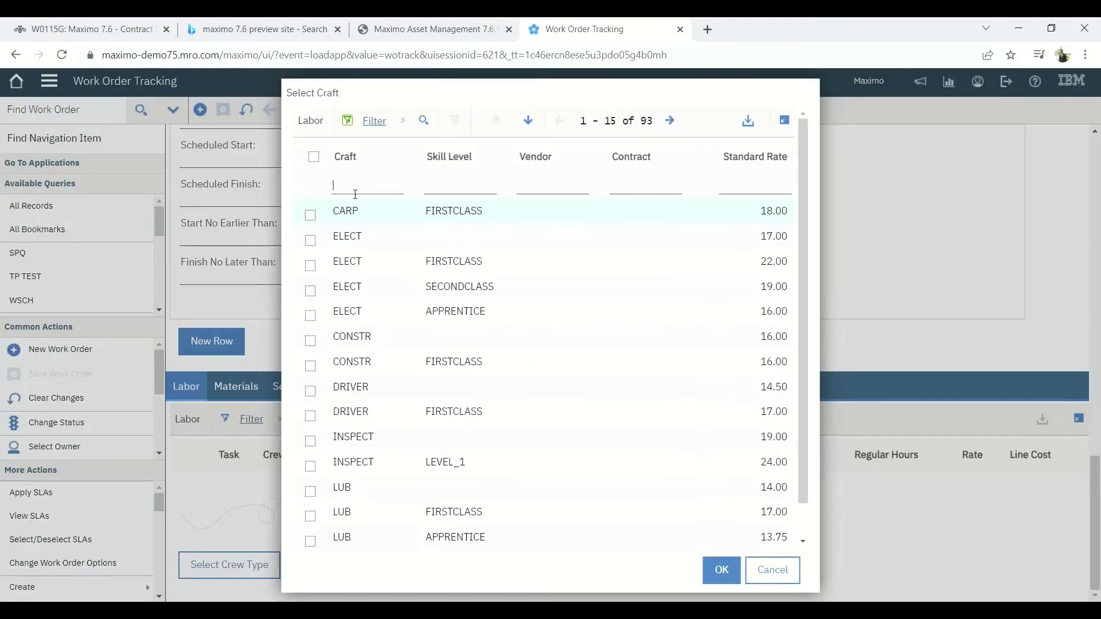
text(elect)
key(Return)
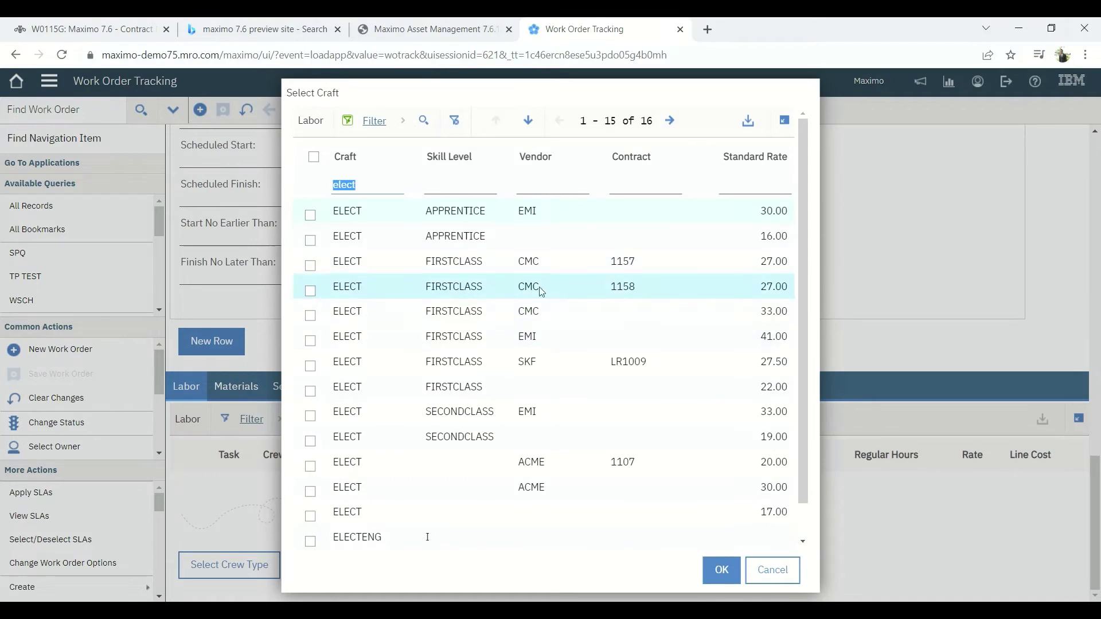
click(316, 295)
click(734, 573)
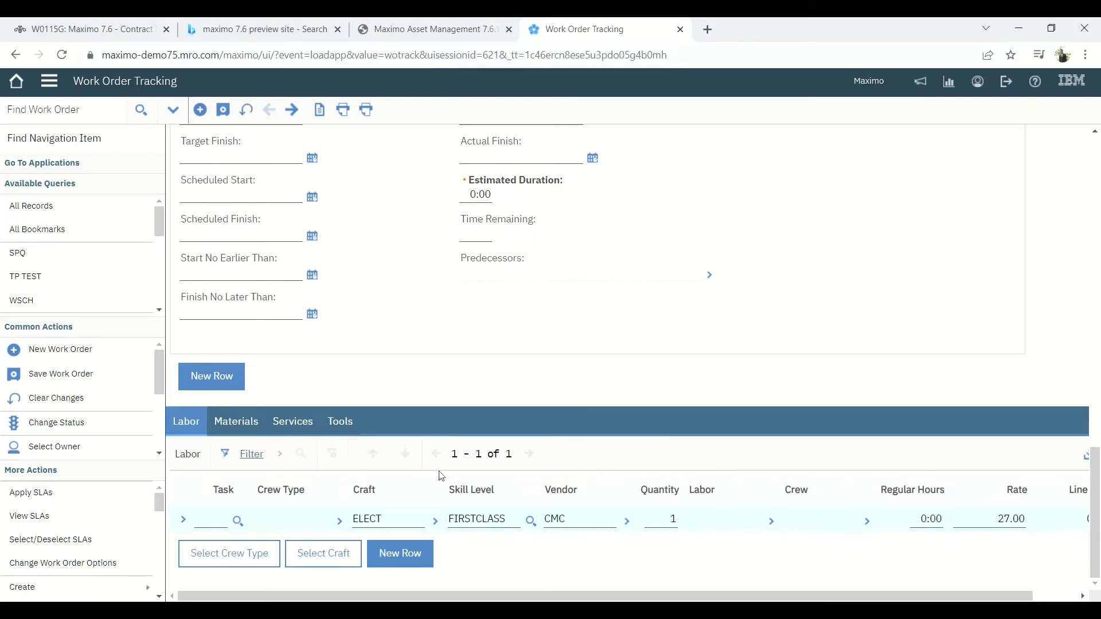
Link the planned ELECT labor row to task 10 and save the work order.
click(238, 520)
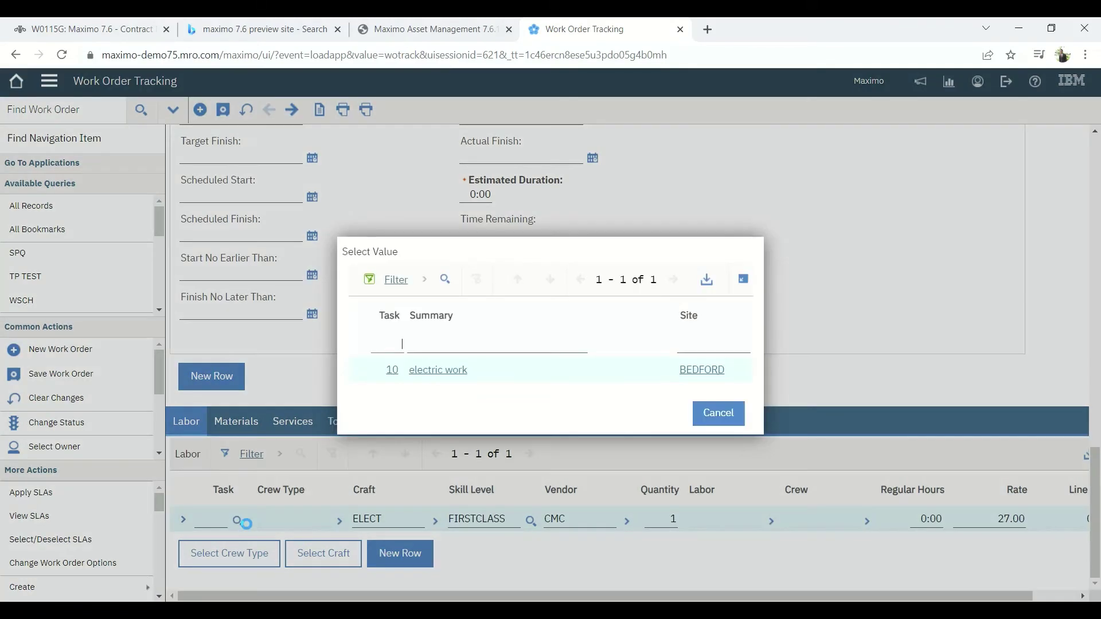
click(447, 371)
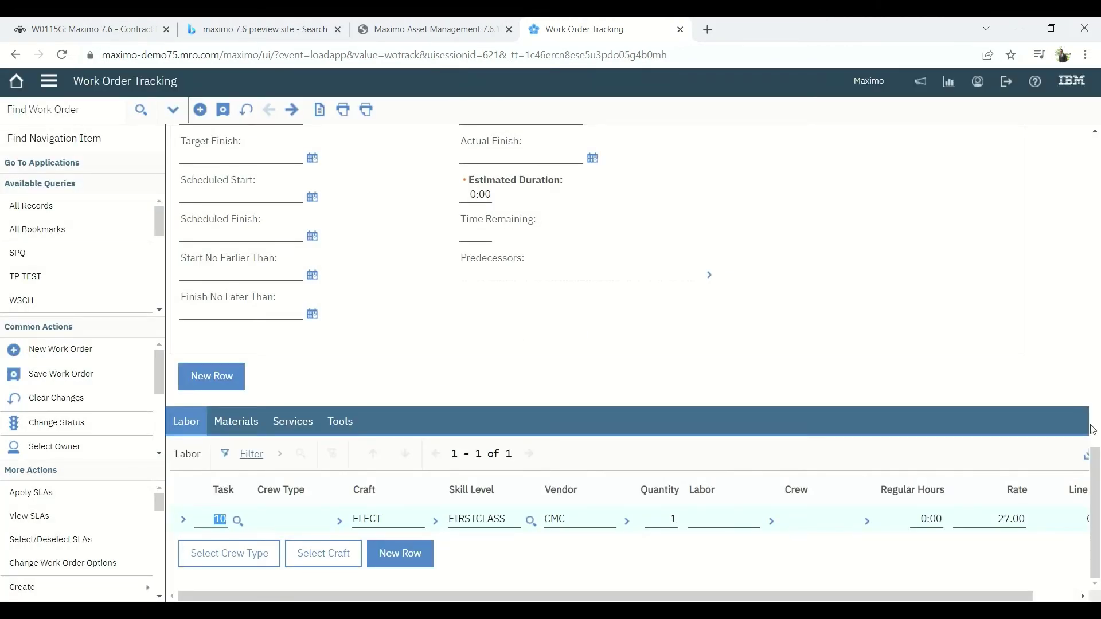
scroll(1097, 483, up, 4)
scroll(1097, 482, down, 4)
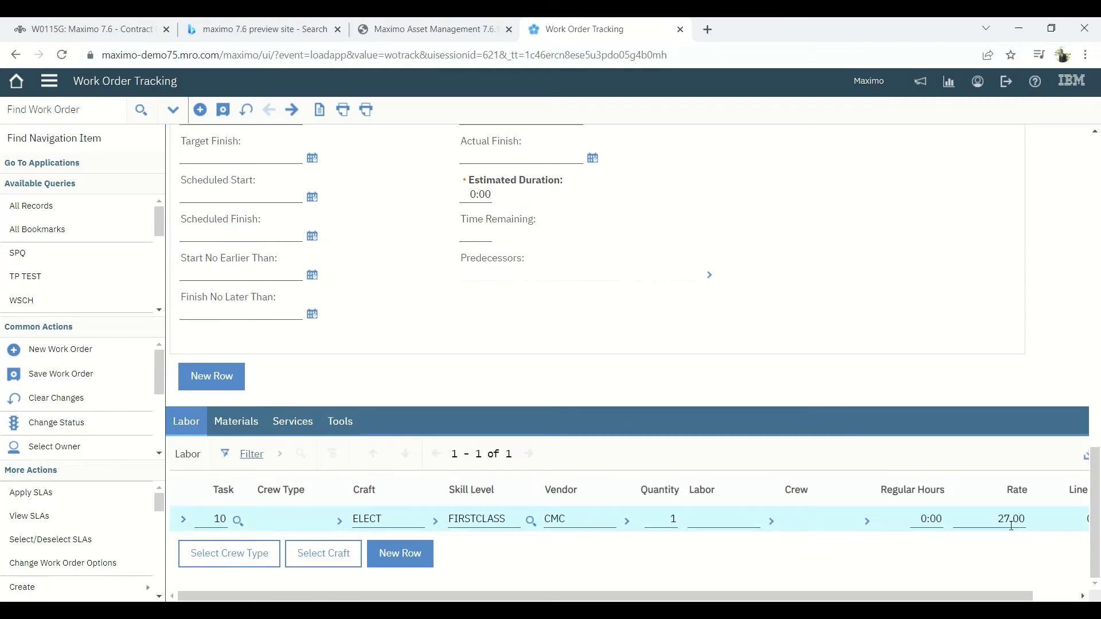
click(1011, 524)
click(223, 110)
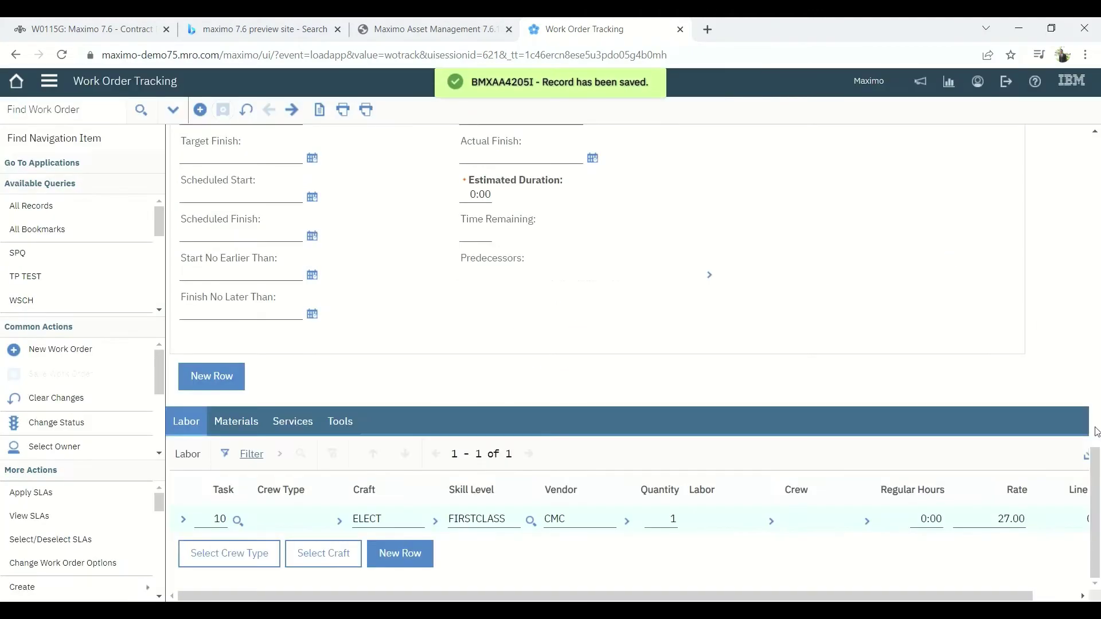
Assign the contract's listed laborer to the task 10 assignment and save the work order.
scroll(516, 344, up, 15)
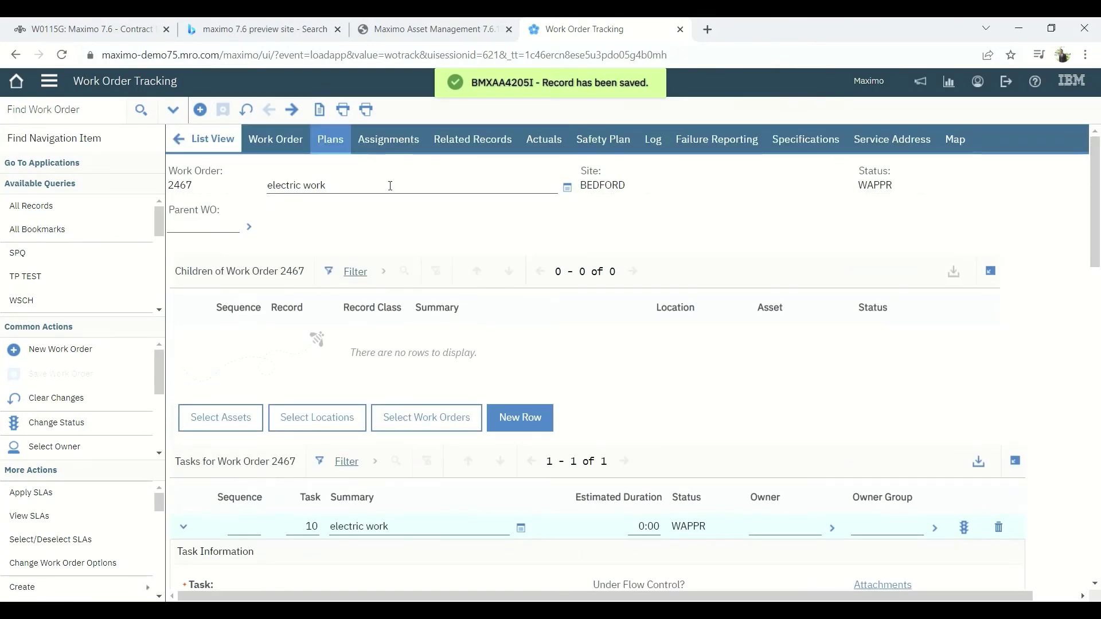
click(400, 160)
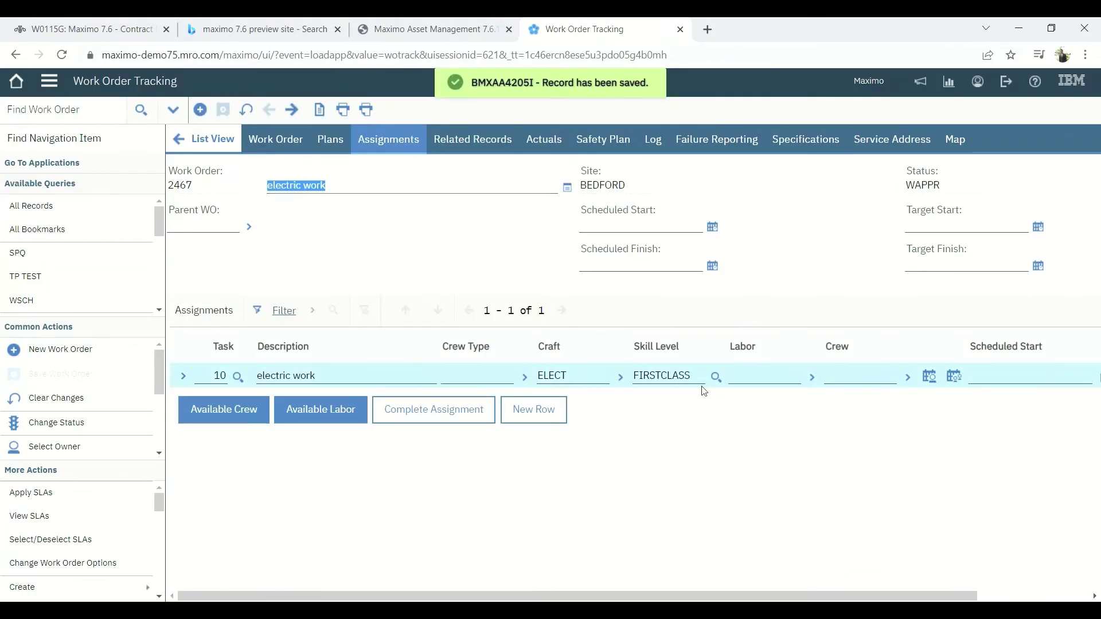
click(184, 376)
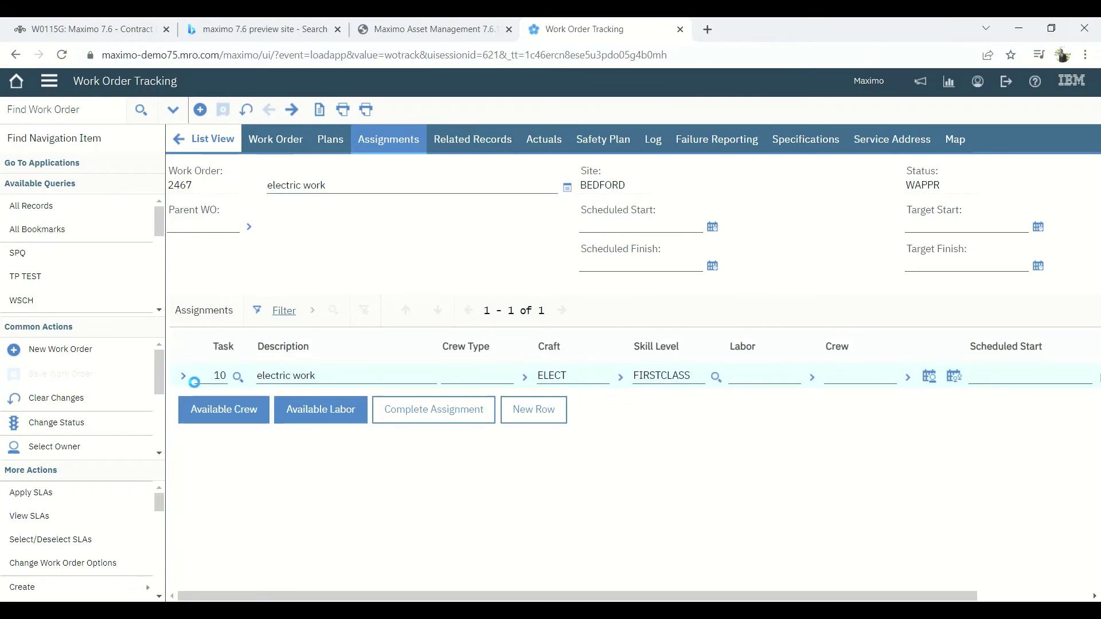
click(812, 378)
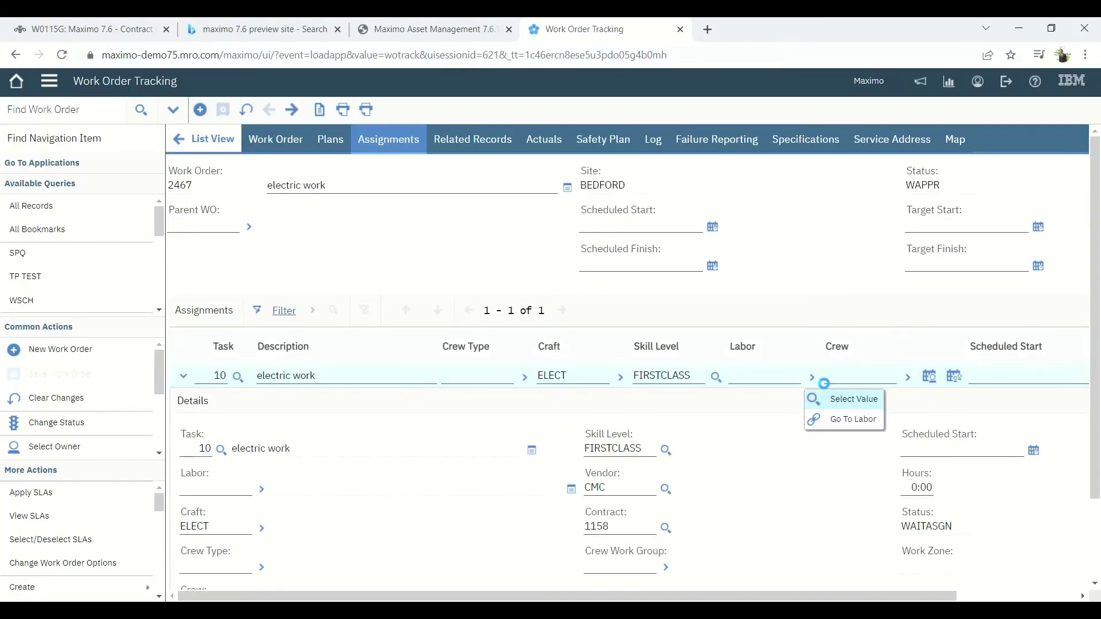
click(860, 399)
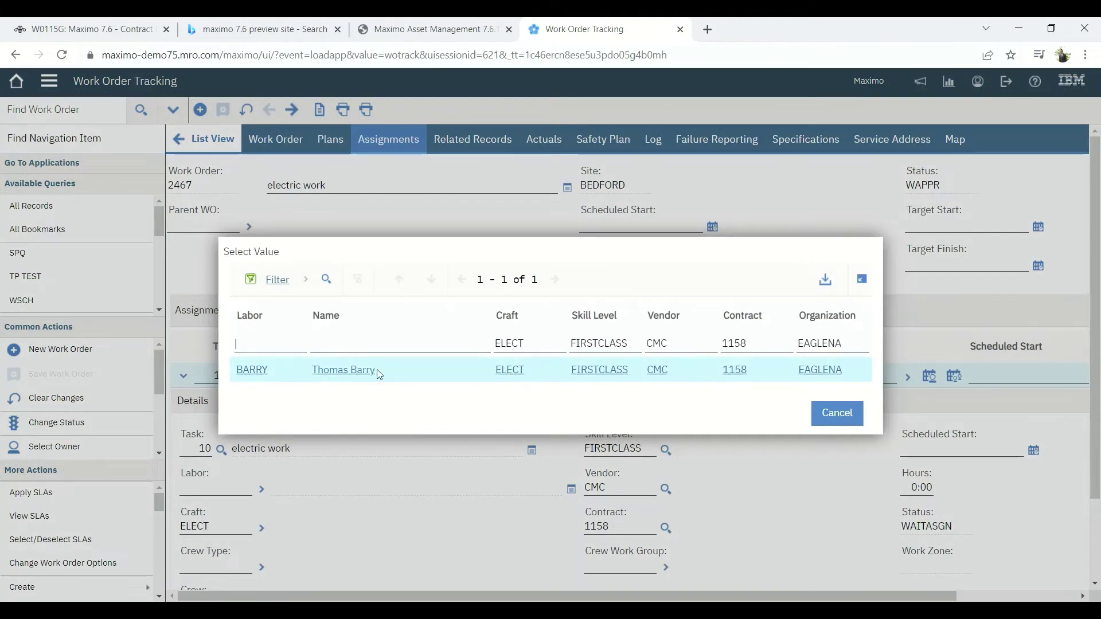
click(253, 370)
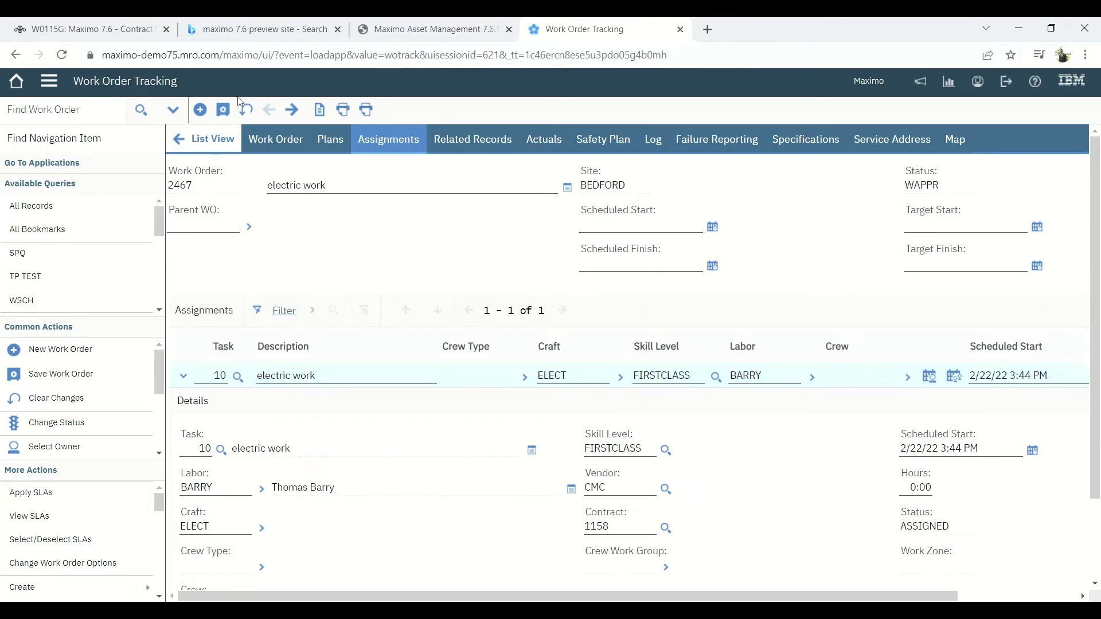
click(224, 110)
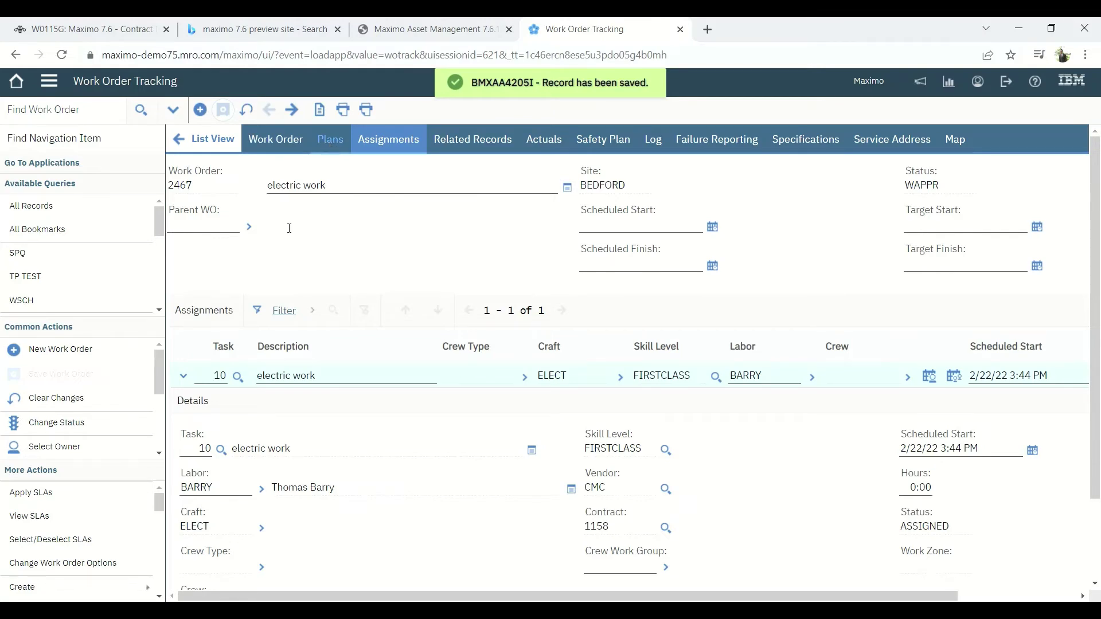
Change the status of the electric work order to Approved.
click(49, 427)
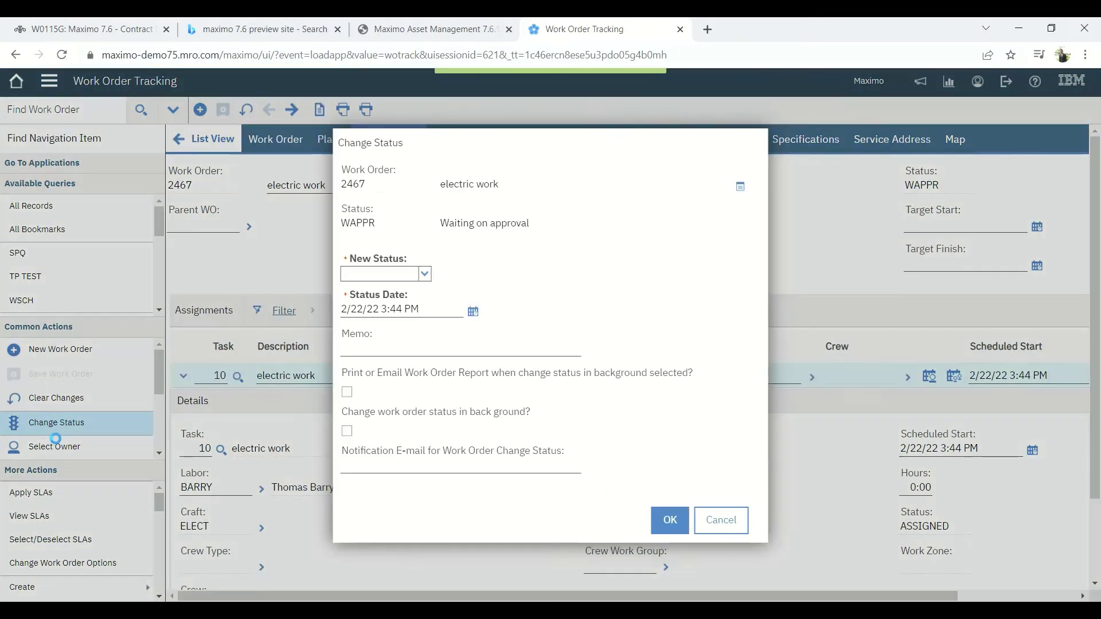
click(425, 274)
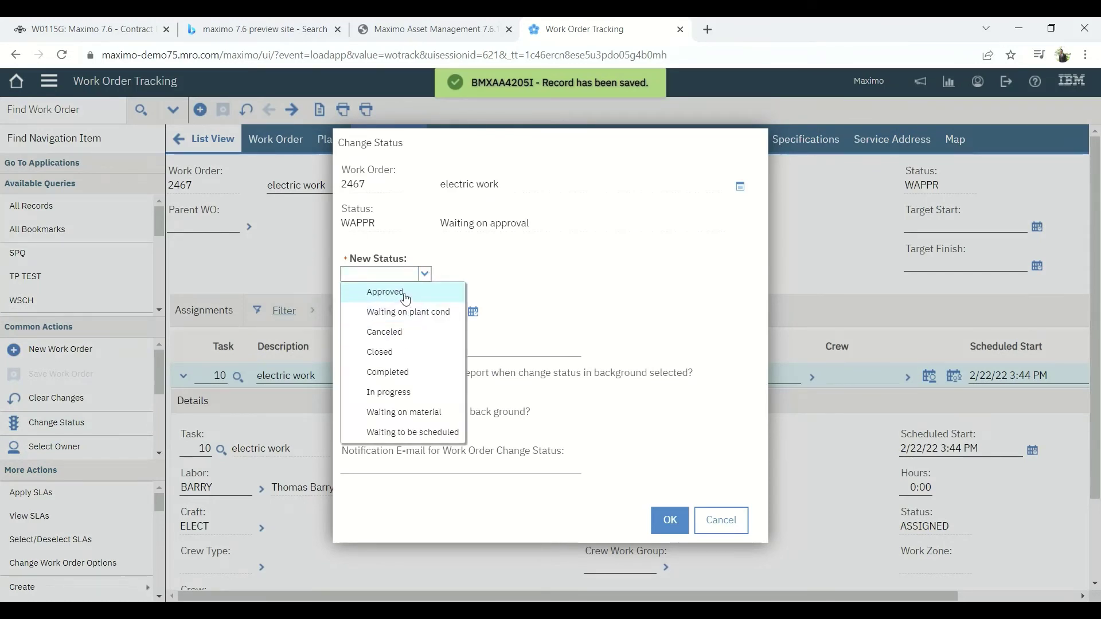
click(401, 291)
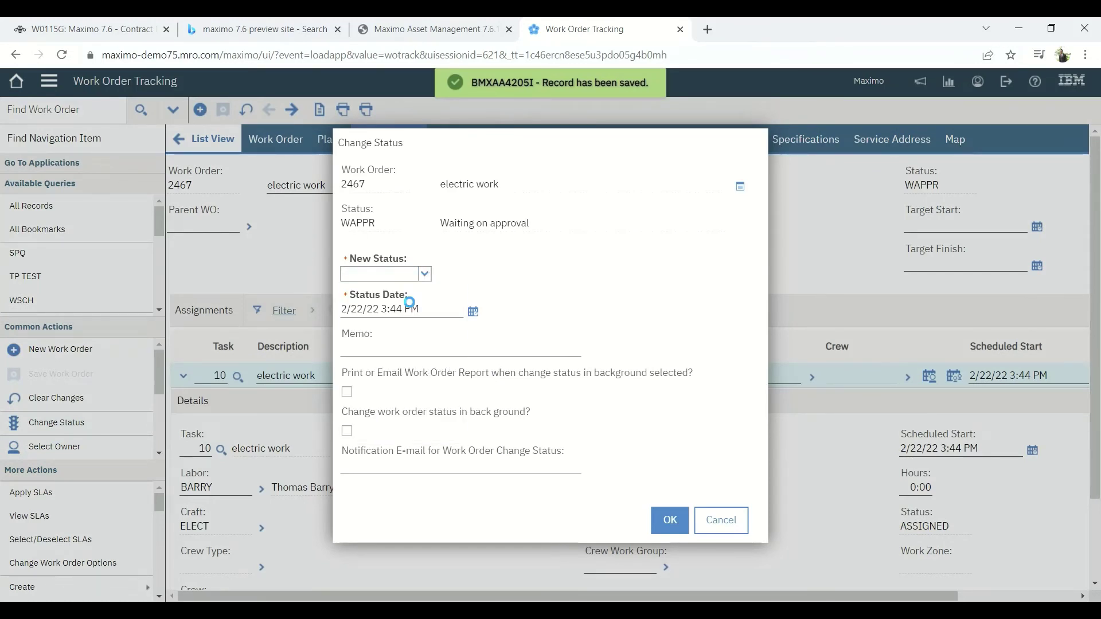
click(670, 521)
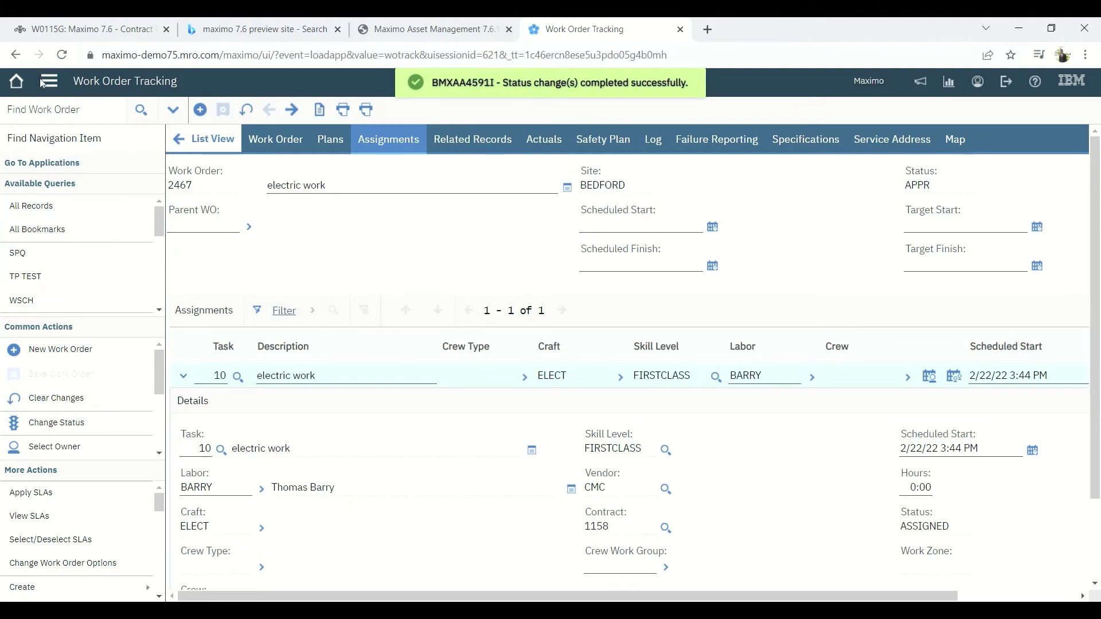
click(80, 124)
text(labor rep)
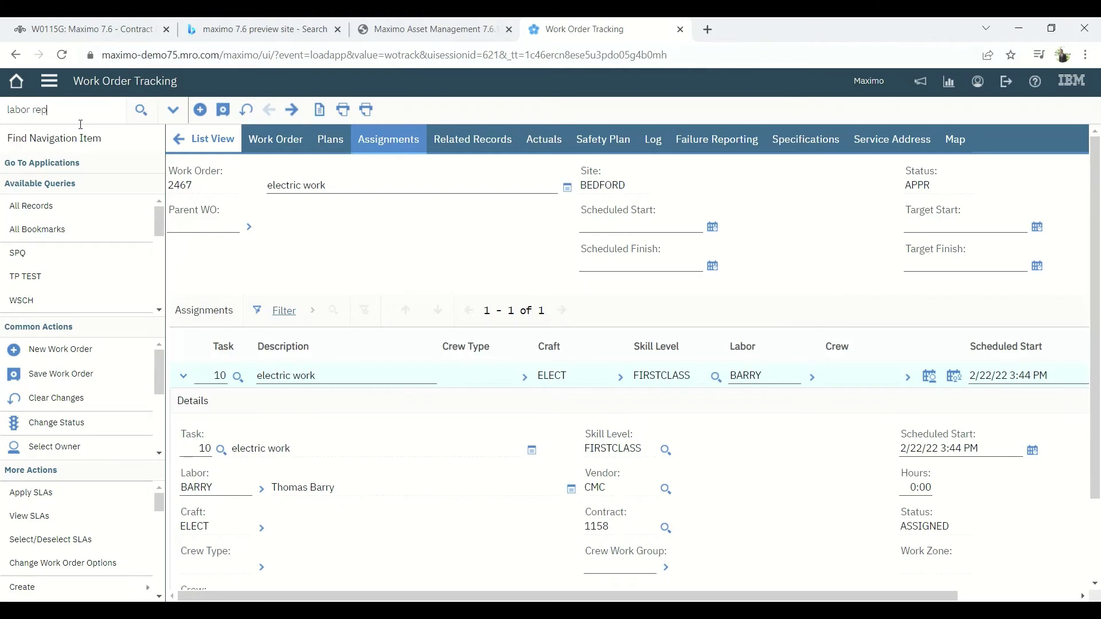
text(orting)
key(BackSpace)
key(BackSpace)
key(BackSpace)
key(BackSpace)
key(BackSpace)
key(BackSpace)
key(BackSpace)
key(BackSpace)
key(BackSpace)
key(BackSpace)
key(BackSpace)
key(BackSpace)
key(BackSpace)
key(BackSpace)
Highlight the electric work order's number and open the Labor Reporting application.
drag(168, 186, 184, 190)
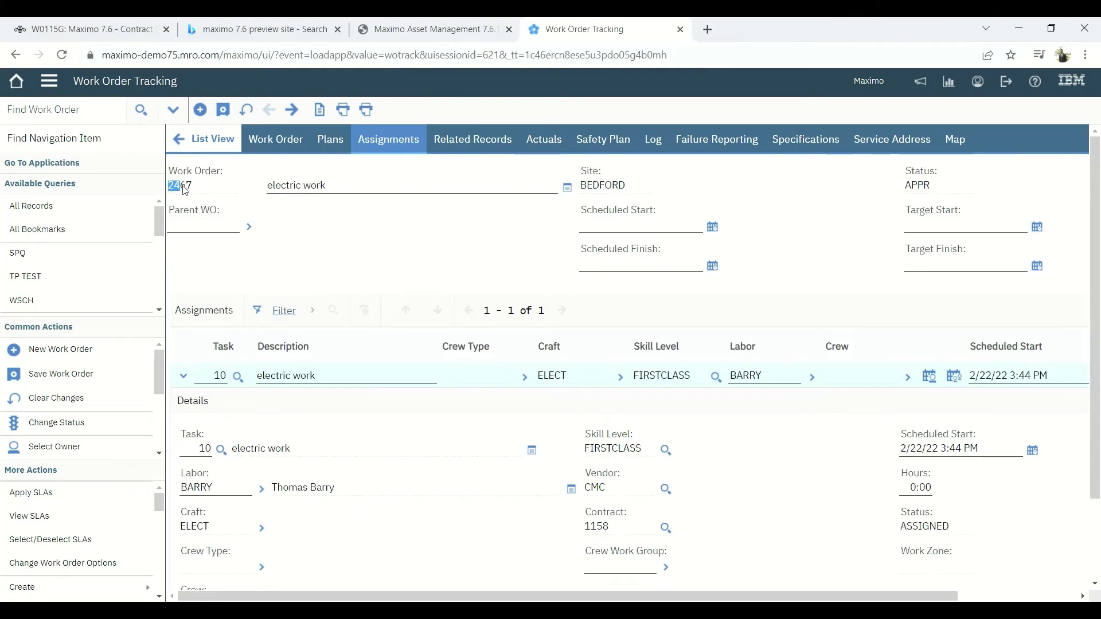
click(184, 189)
double_click(189, 187)
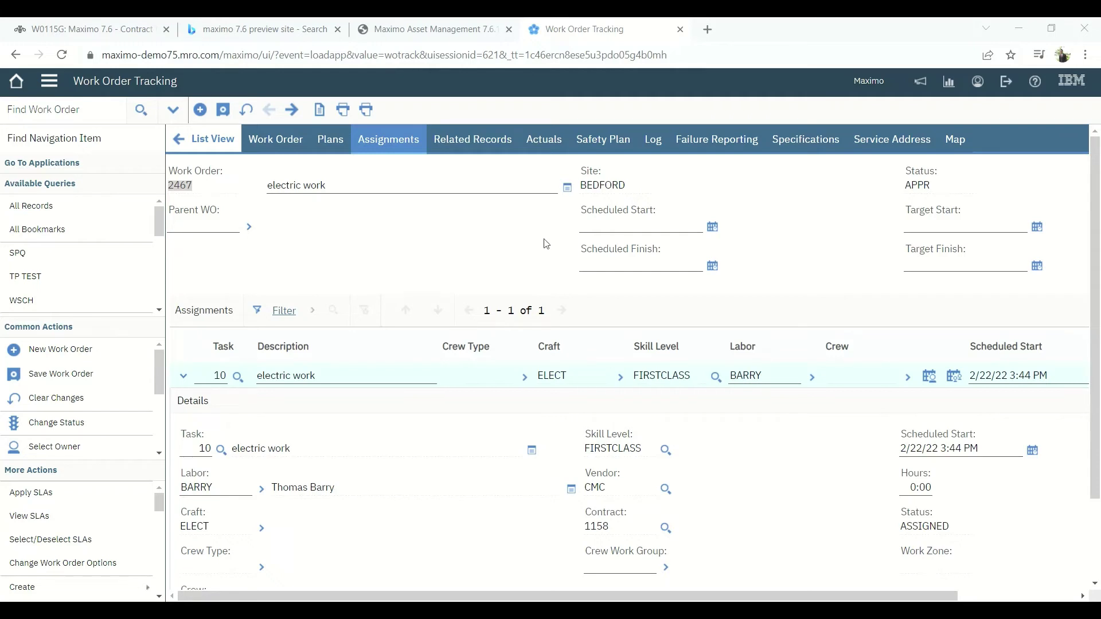
click(503, 209)
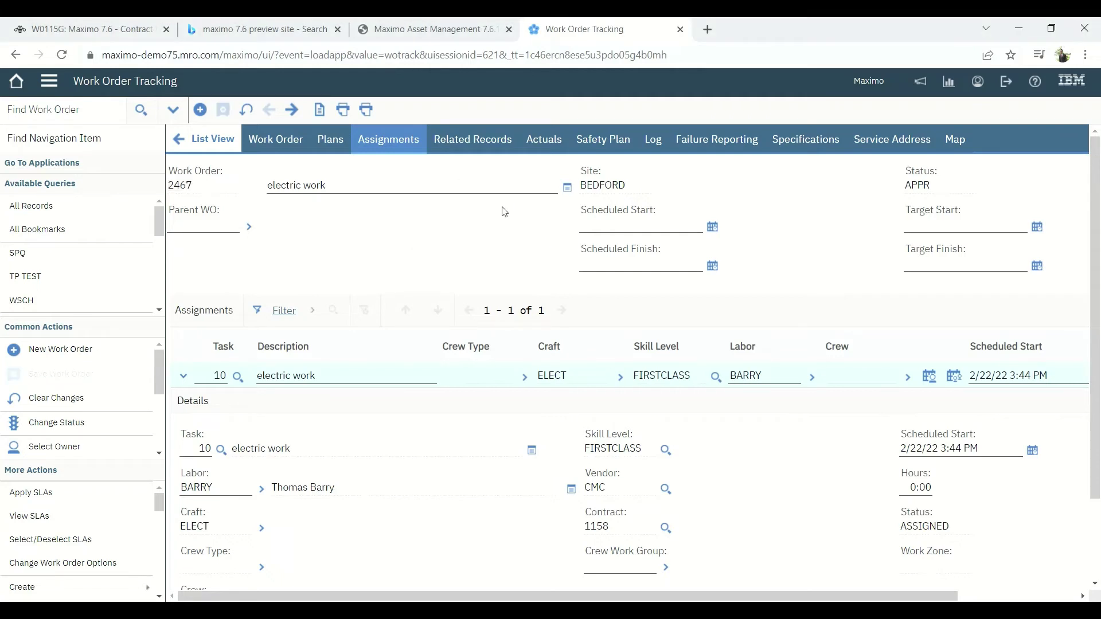
click(59, 87)
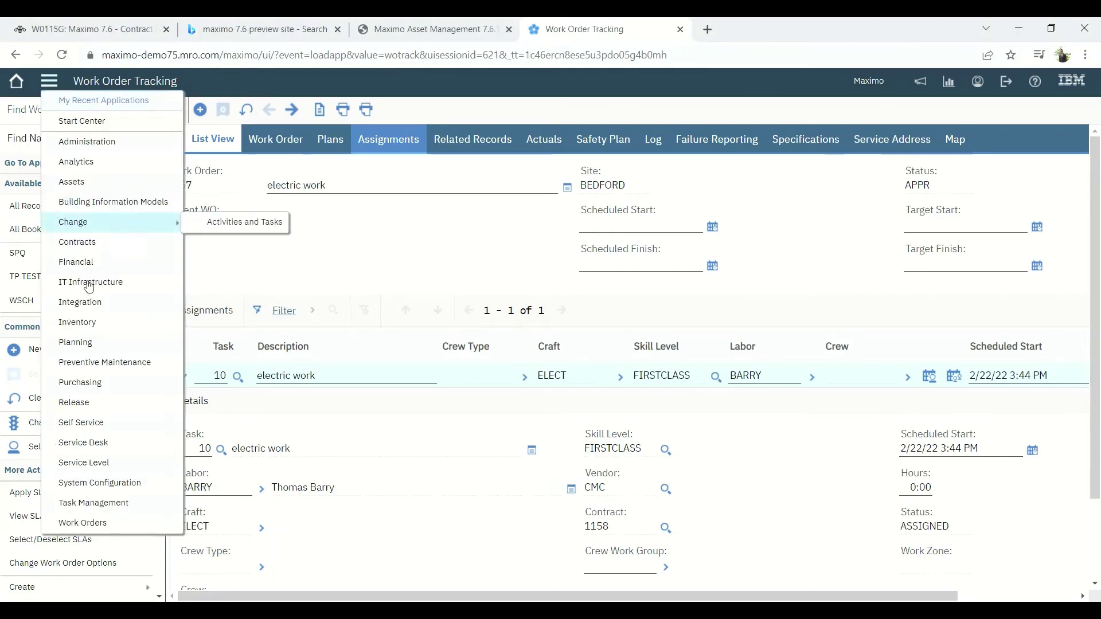
mouse_move(107, 519)
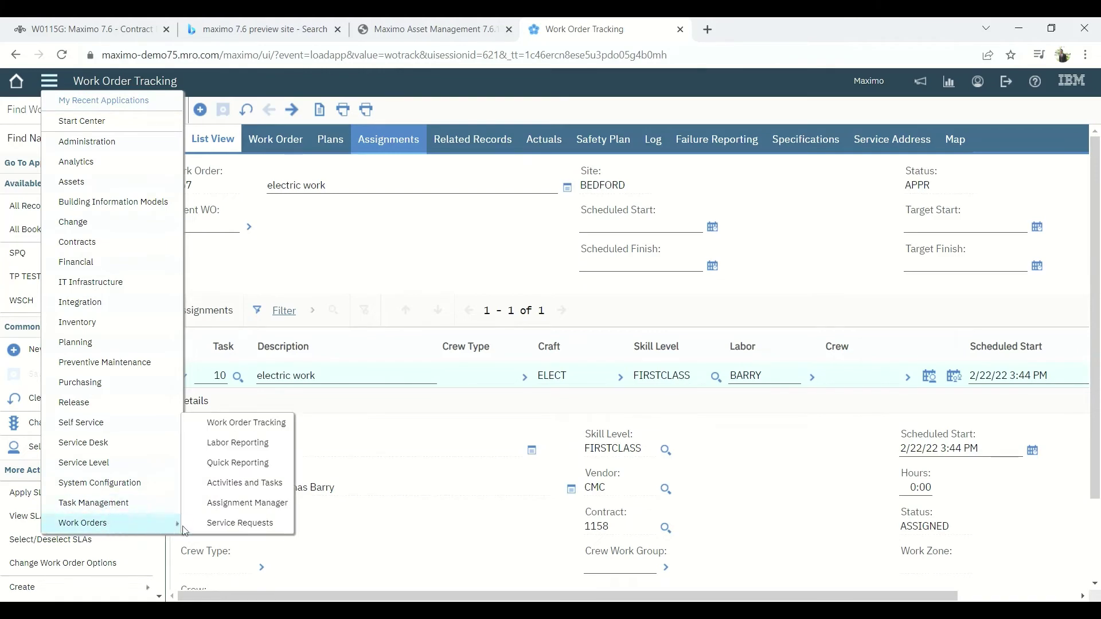
click(229, 442)
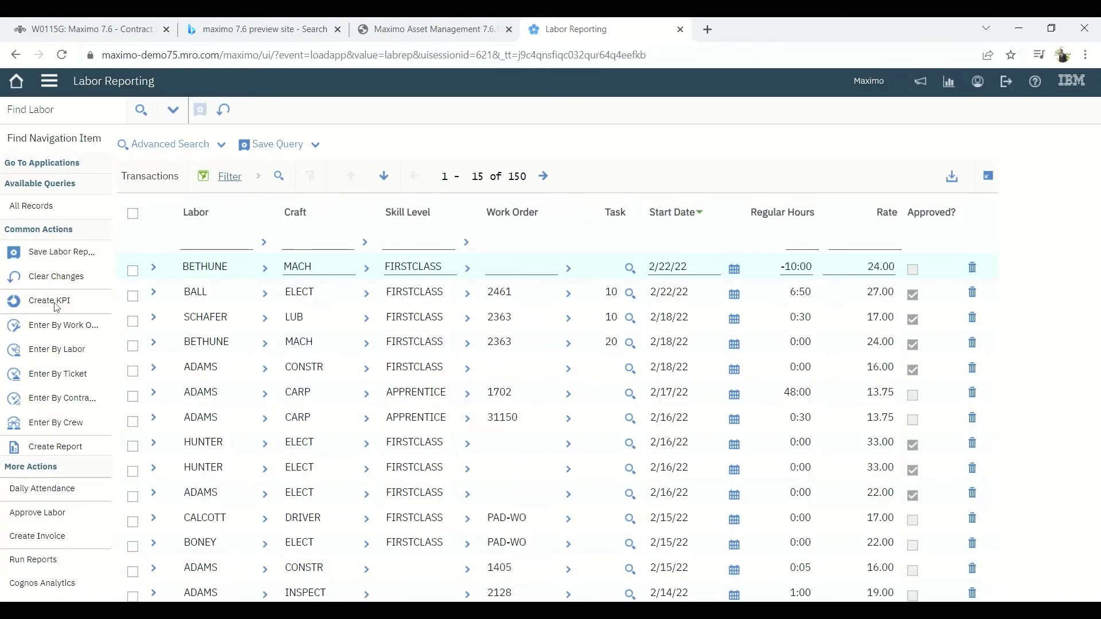
Start a labor entry by work order for work order 2467 and select task 10, electric work.
click(79, 330)
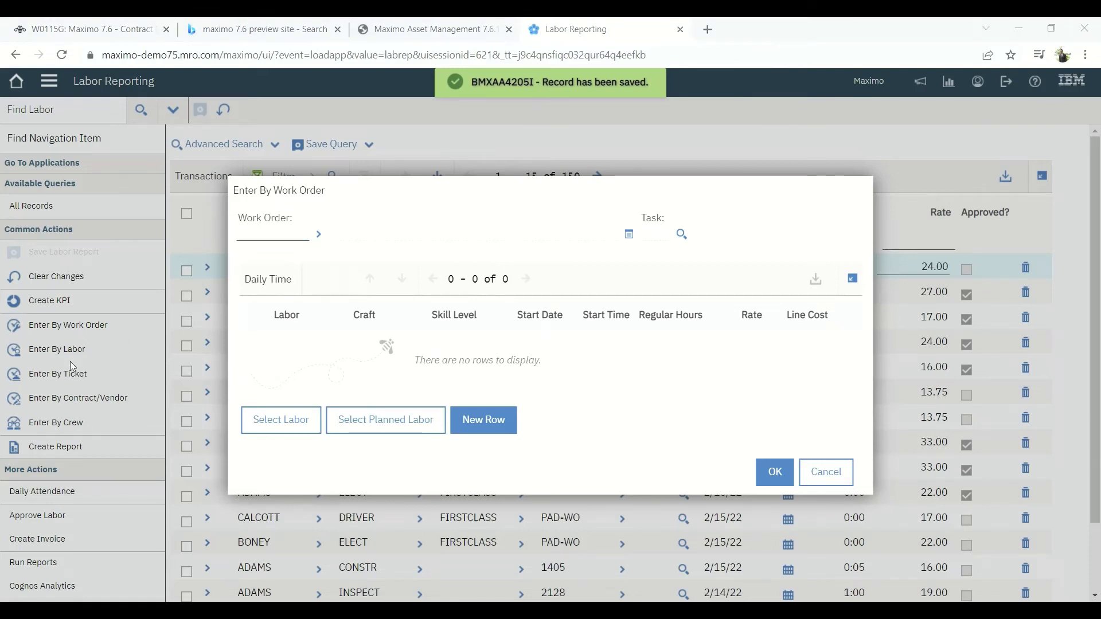
click(430, 192)
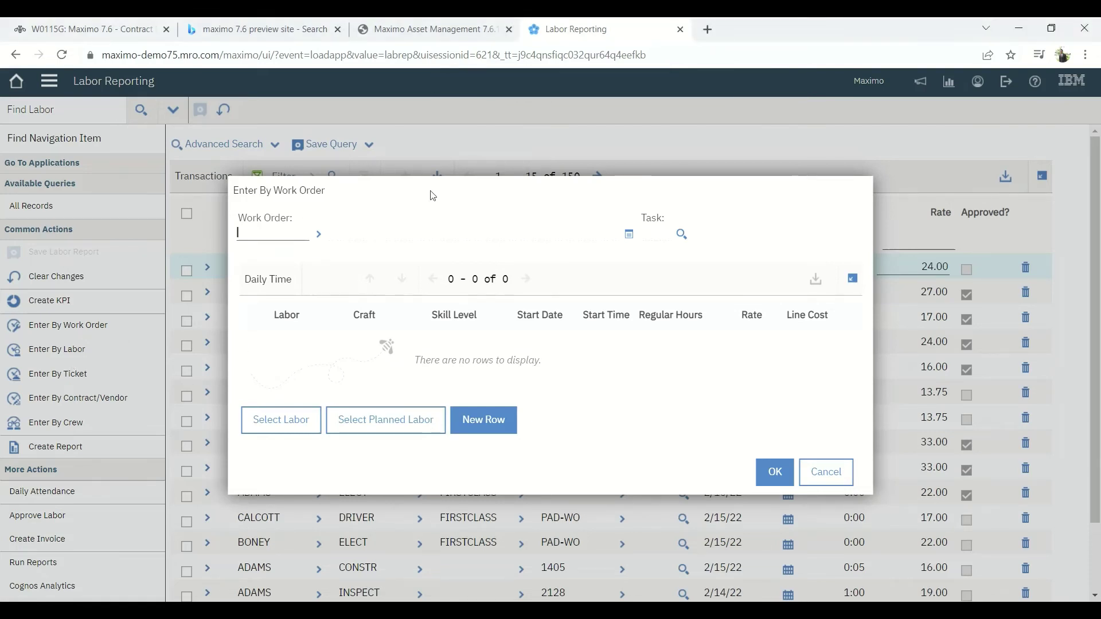
text(2467)
key(Tab)
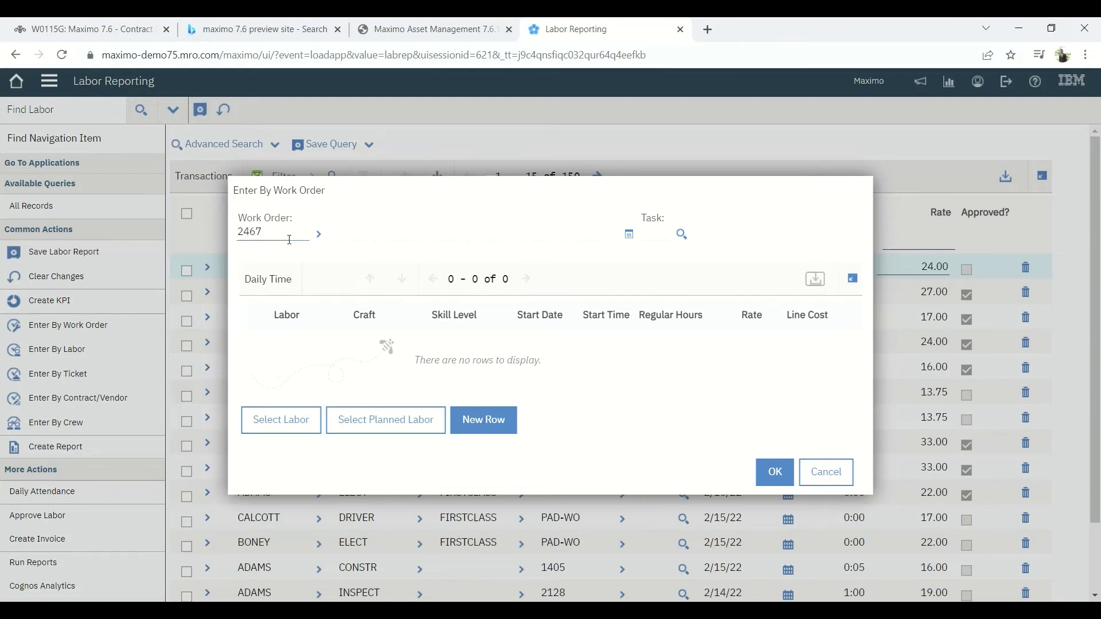
click(681, 234)
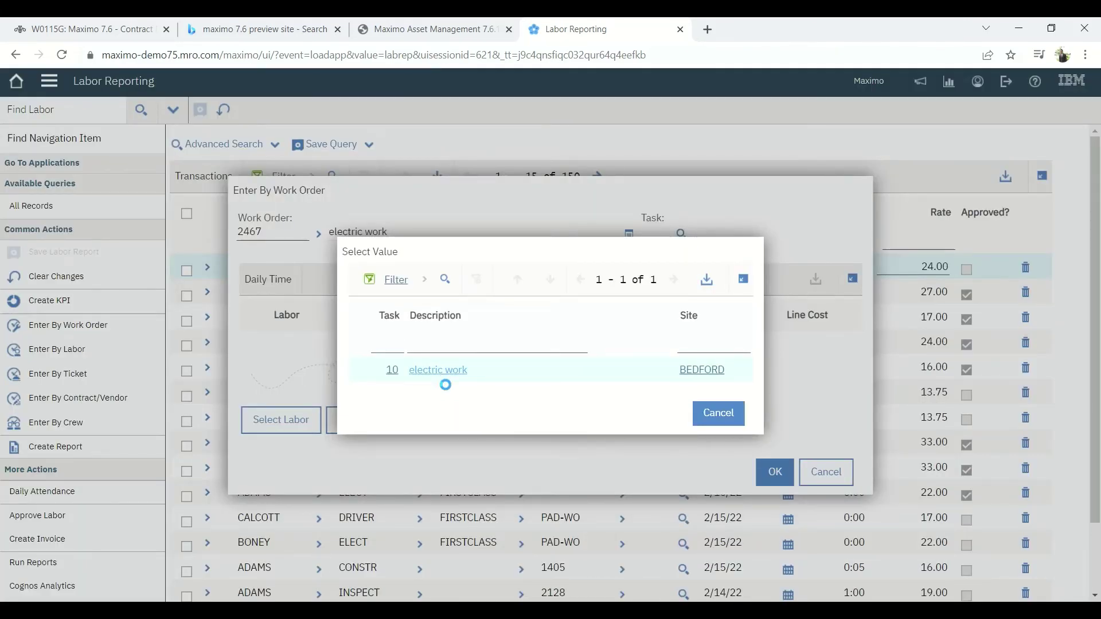
click(439, 373)
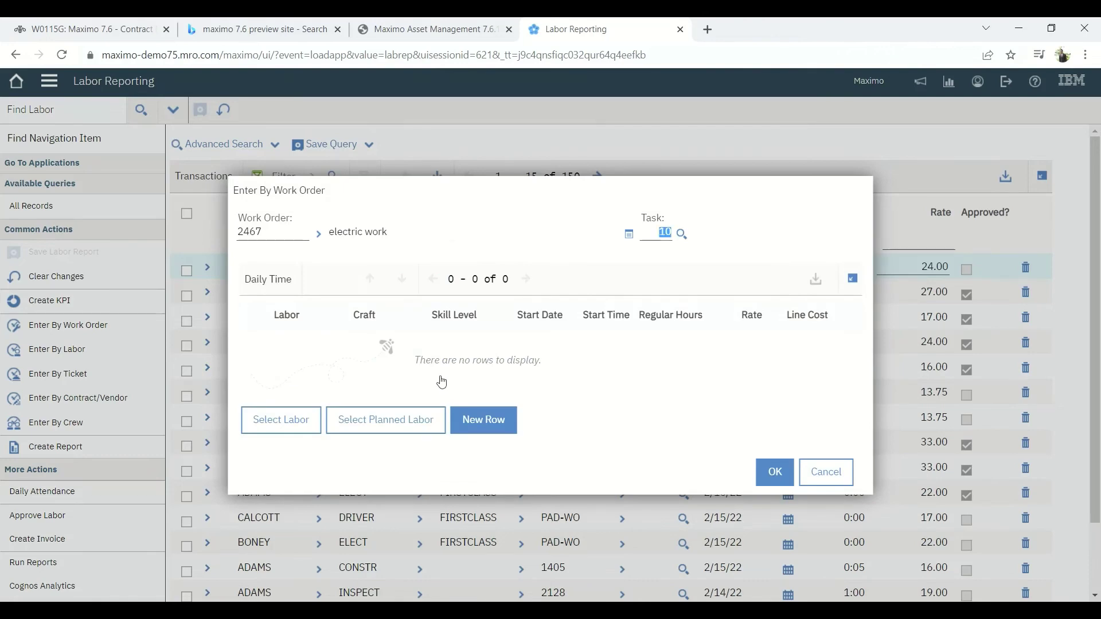
Filter the labor list by BA and add the assigned laborer's FIRSTCLASS ELECT record from vendor CMC to the entry.
click(269, 426)
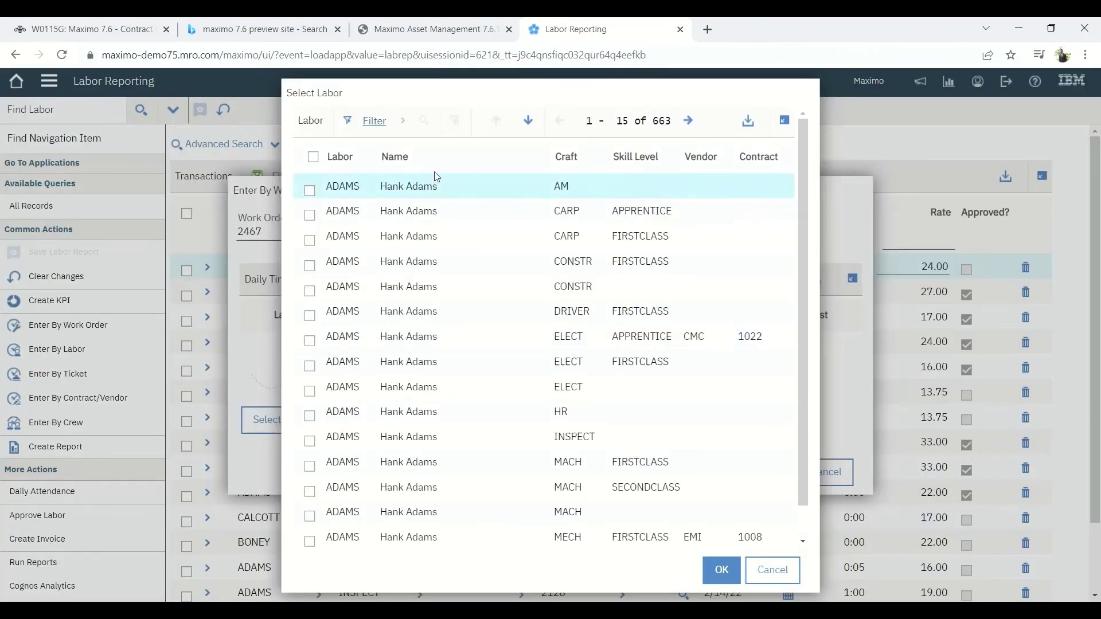
click(373, 121)
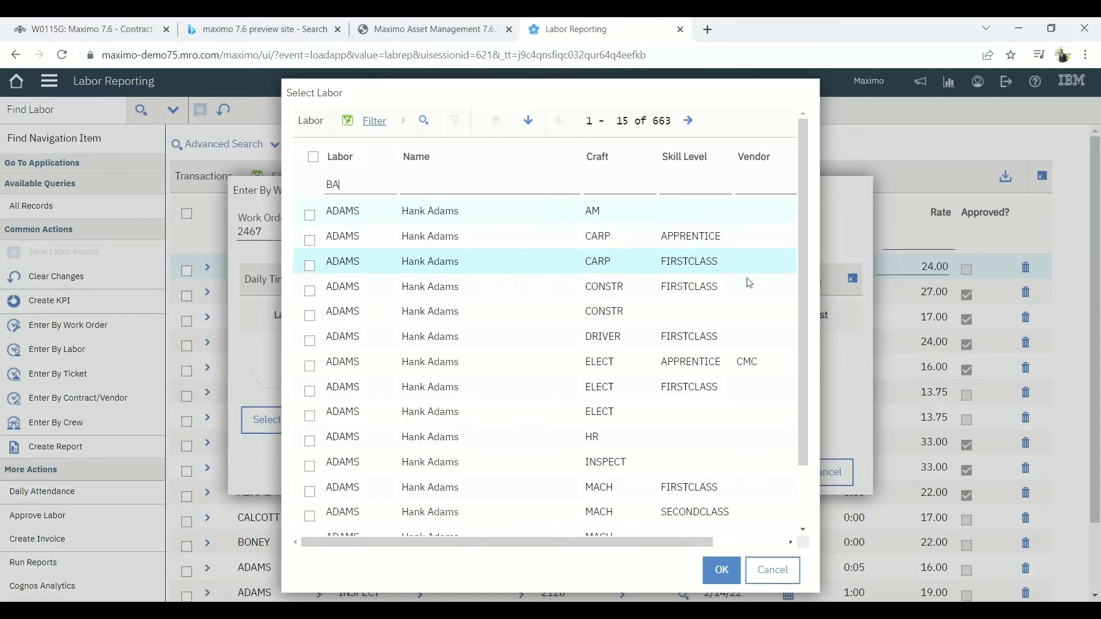
key(Return)
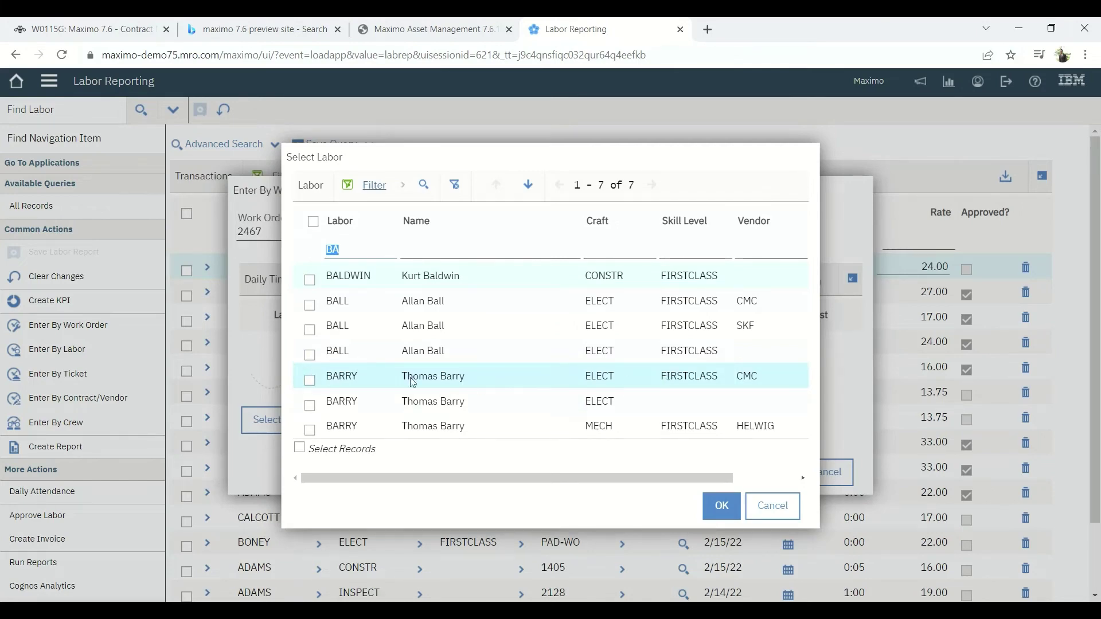
click(310, 380)
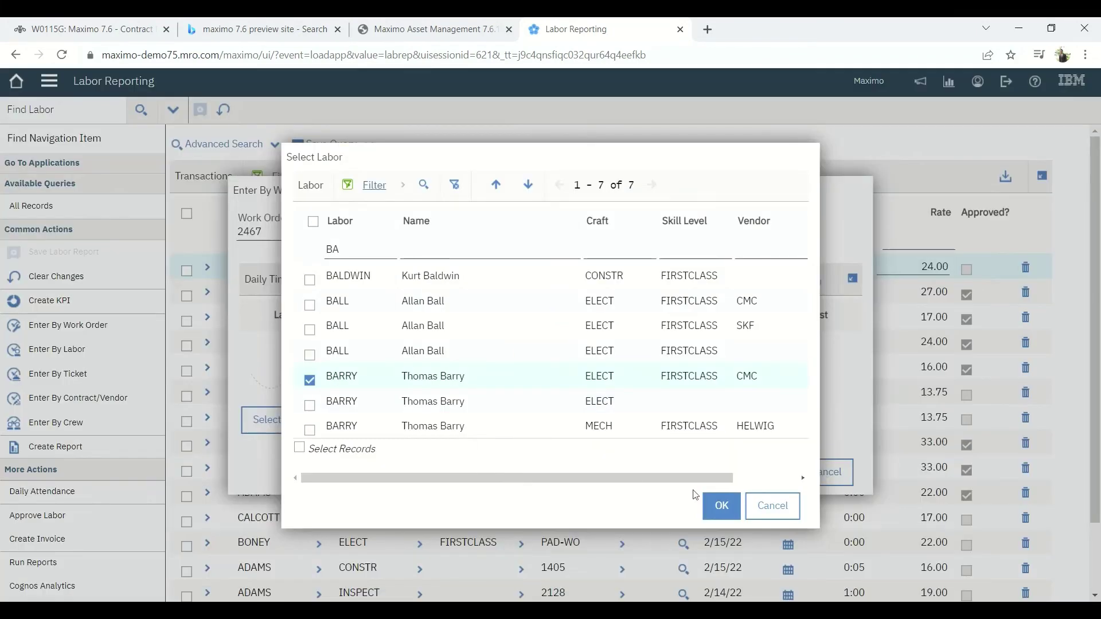
click(721, 511)
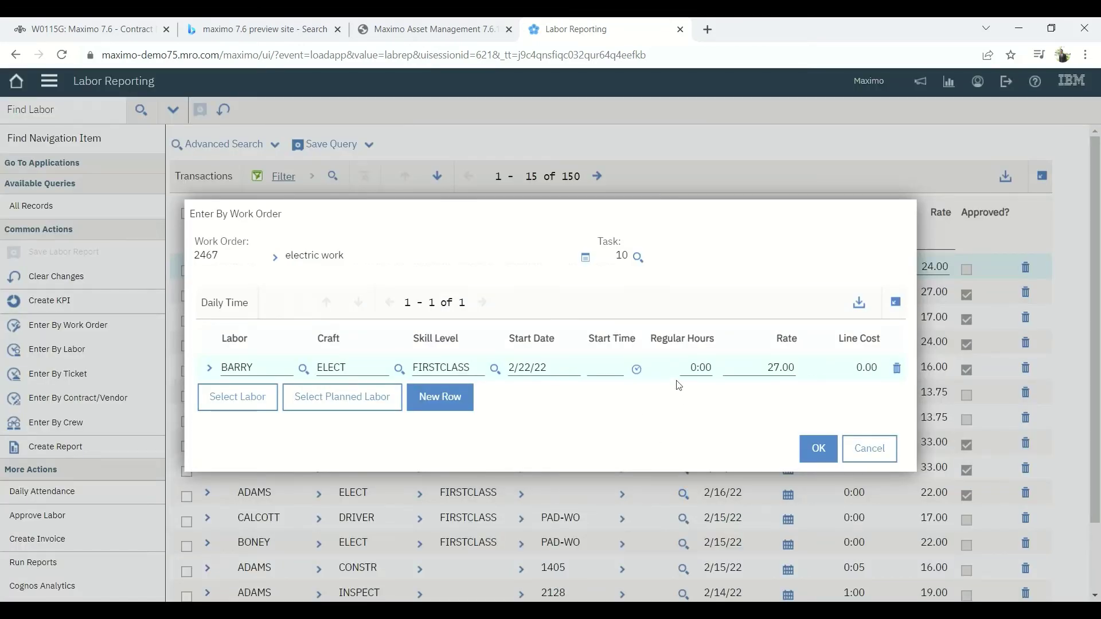
Set the laborer's regular hours to 6 and try to submit the labor entry.
click(698, 372)
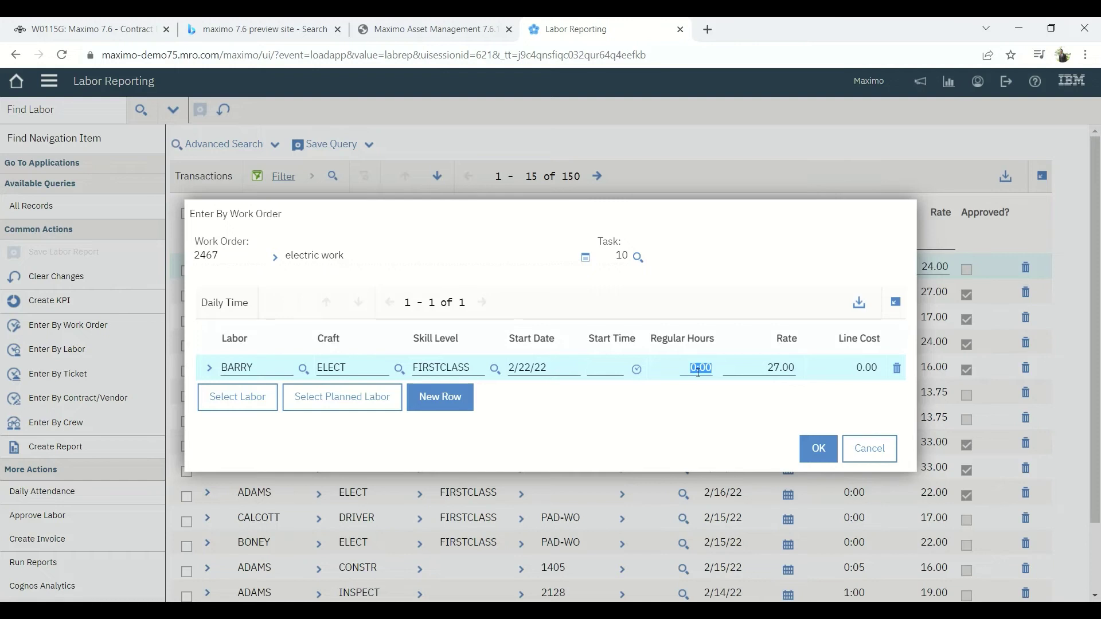
text(6)
key(Tab)
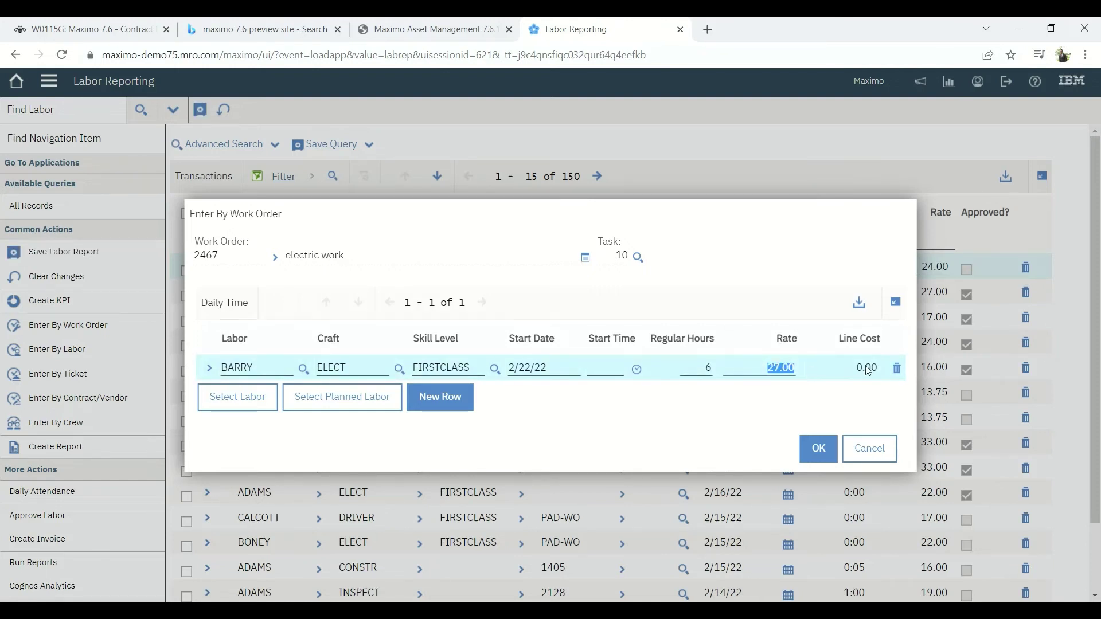
key(Tab)
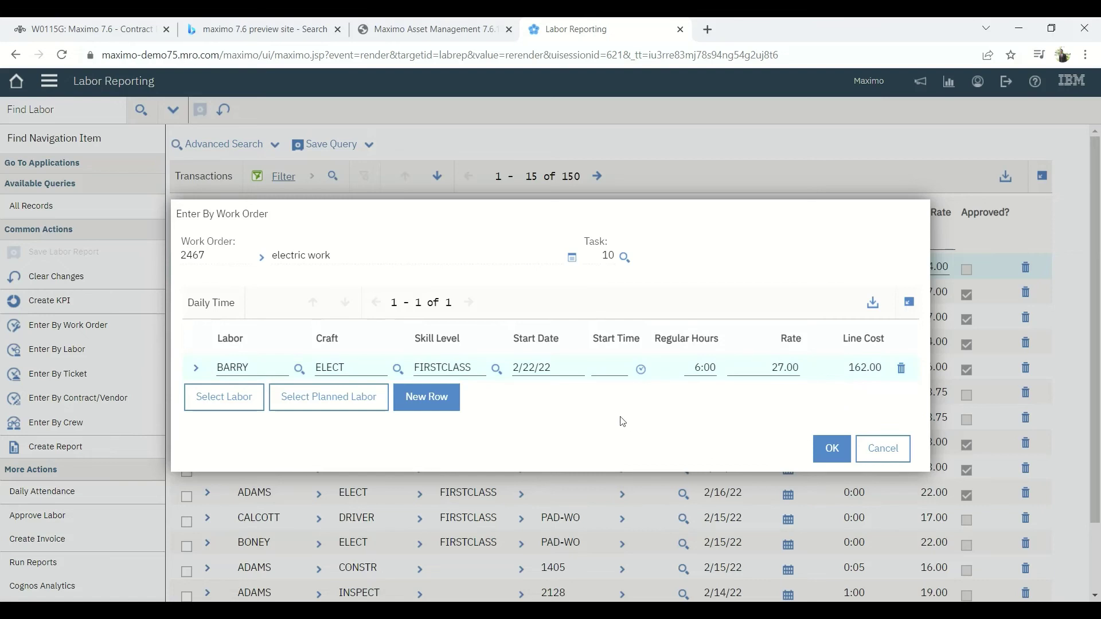
click(839, 450)
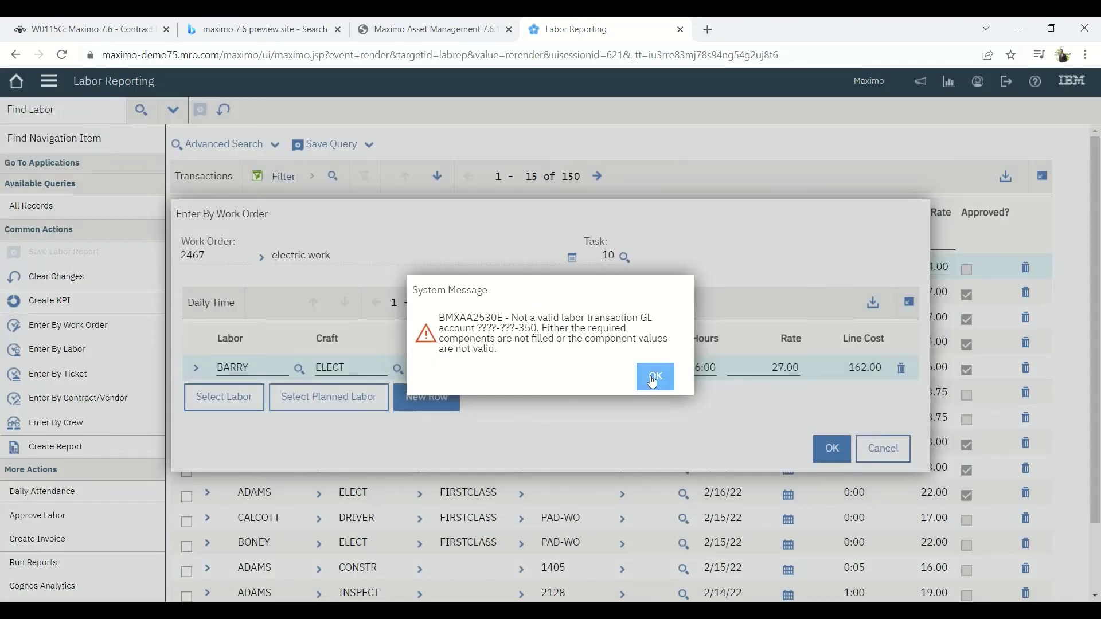
click(654, 377)
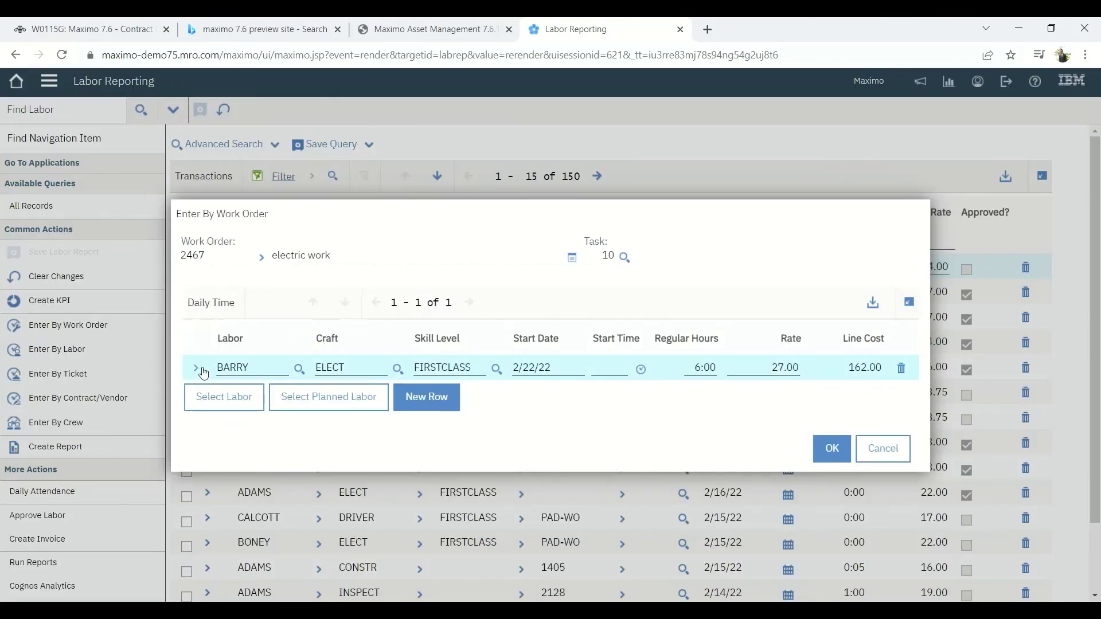
click(201, 371)
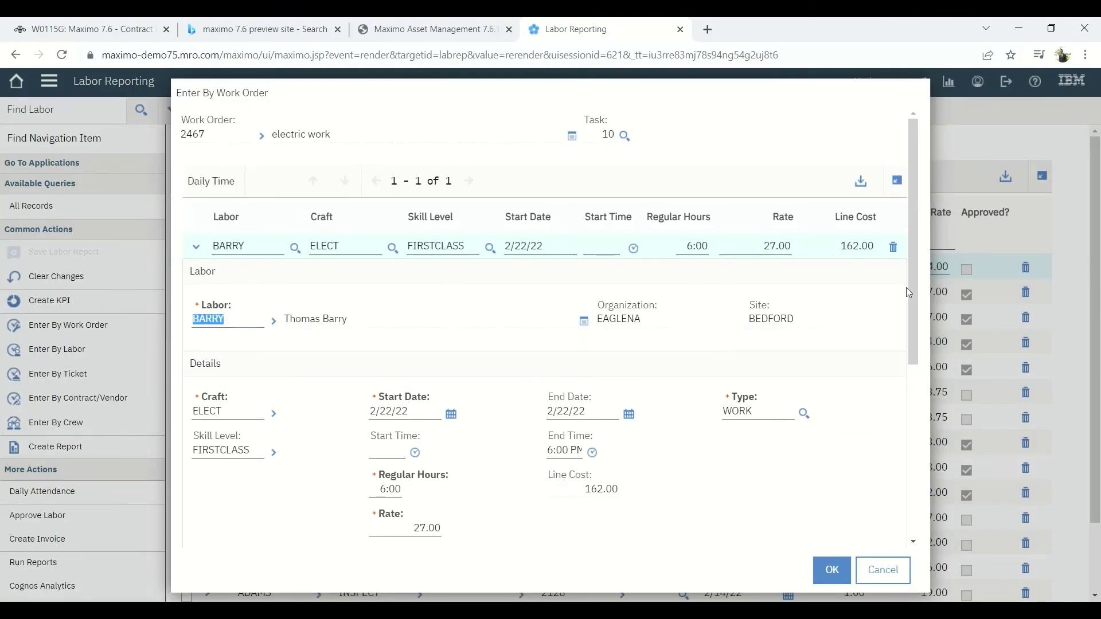
drag(913, 287, 914, 444)
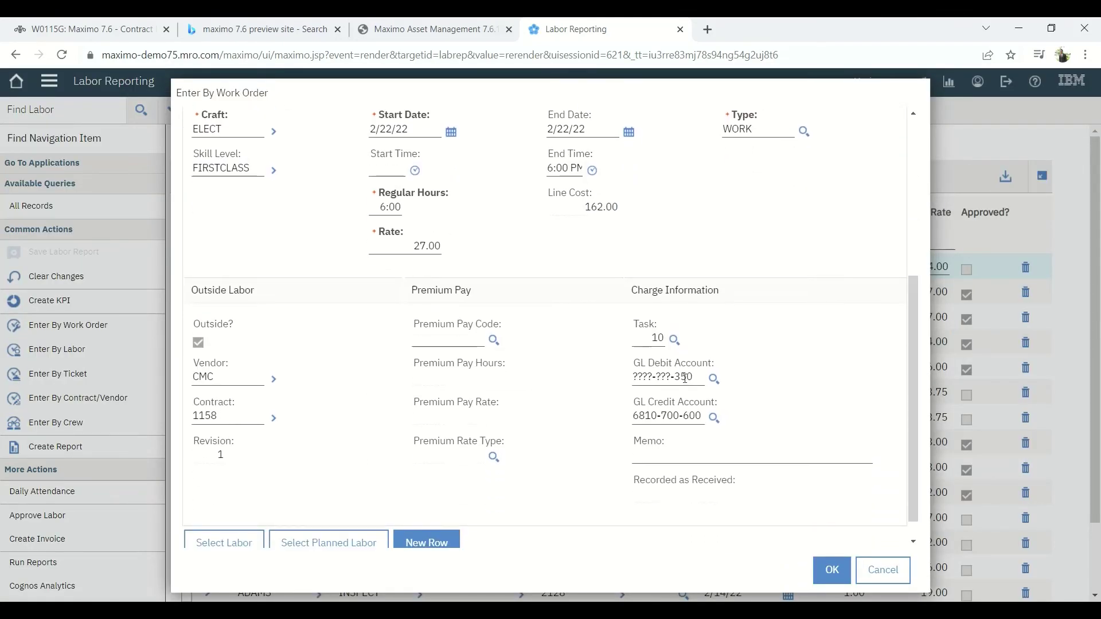
click(717, 379)
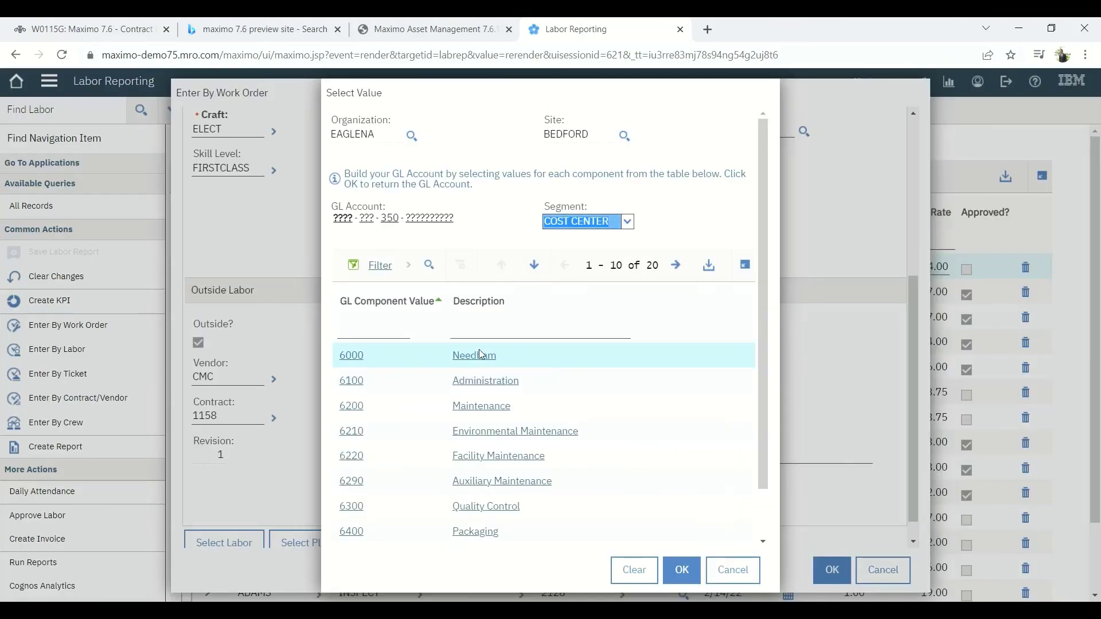
click(361, 408)
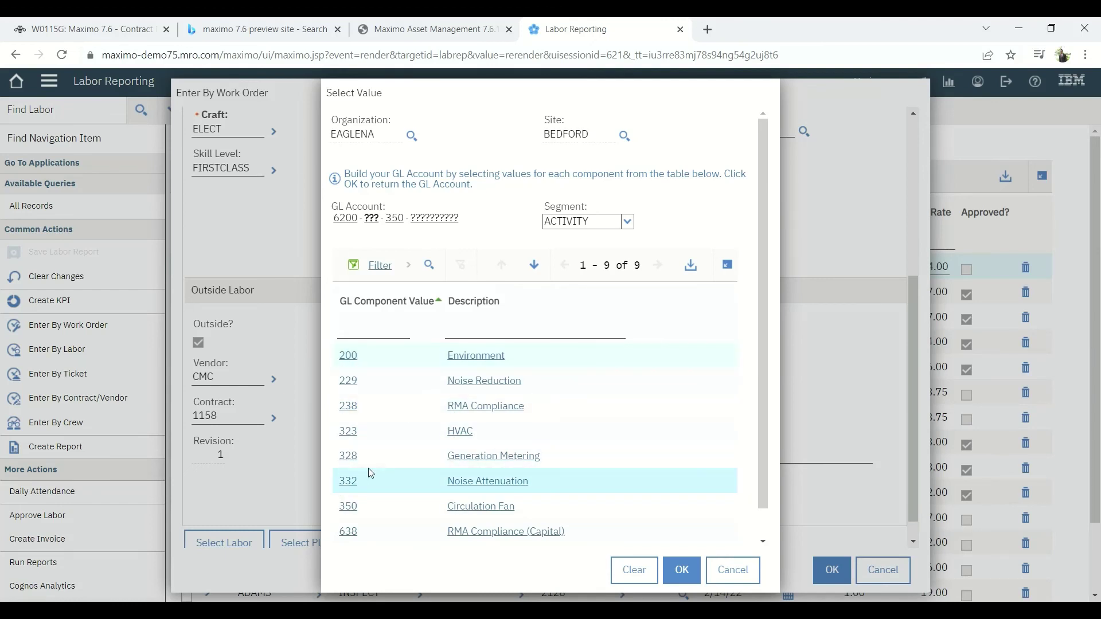
click(354, 459)
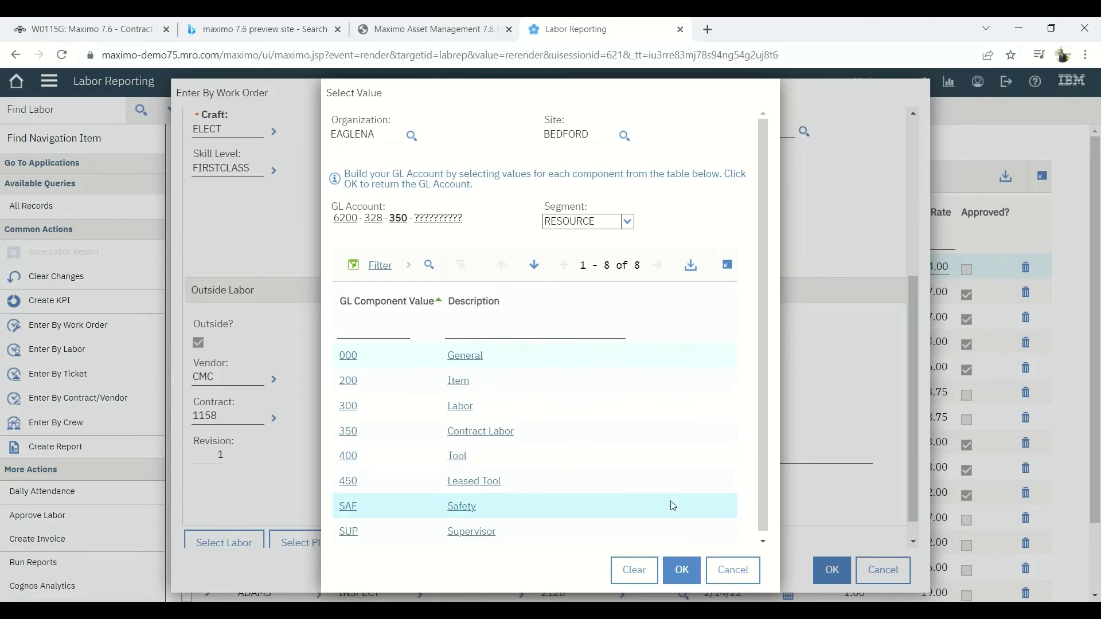
click(681, 569)
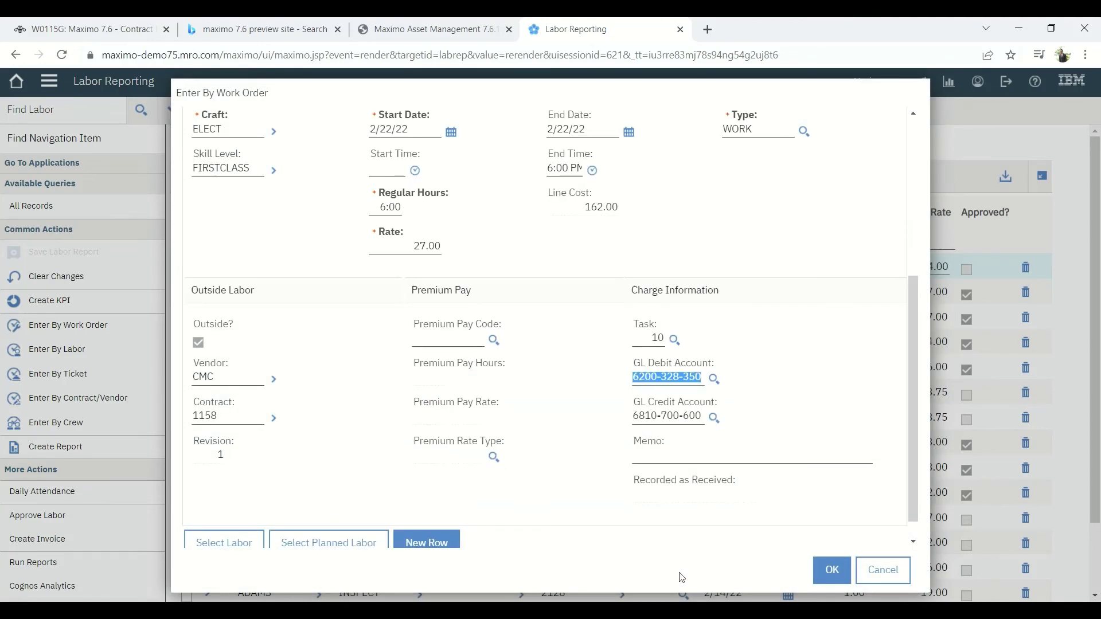
click(829, 572)
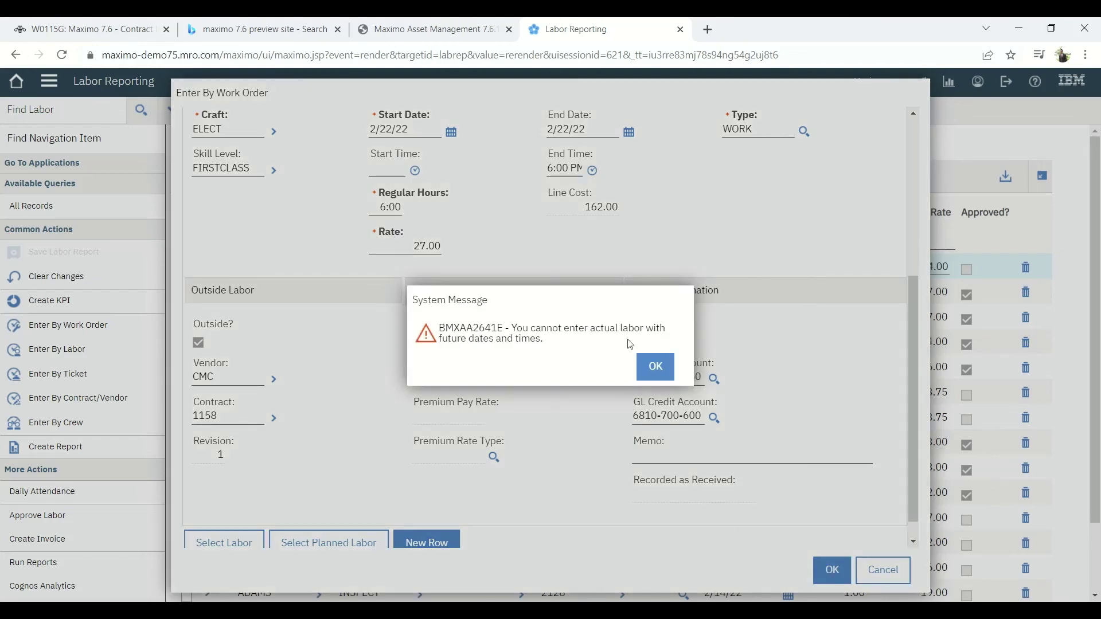
click(666, 371)
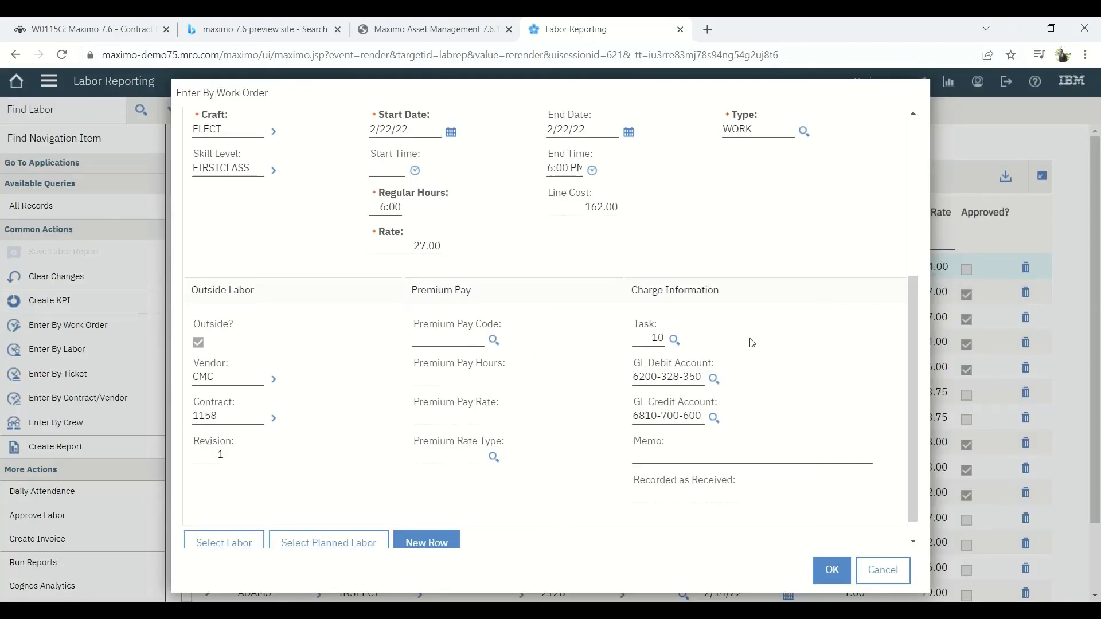
Clear the end time of the labor entry and submit it.
drag(912, 328, 905, 258)
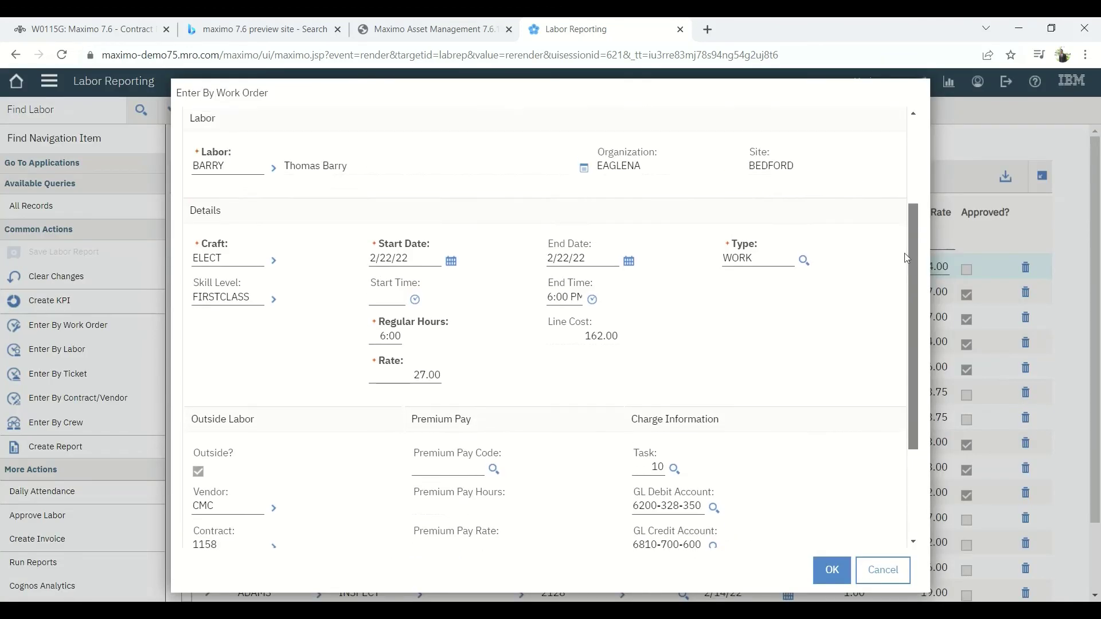
scroll(906, 258, up, 2)
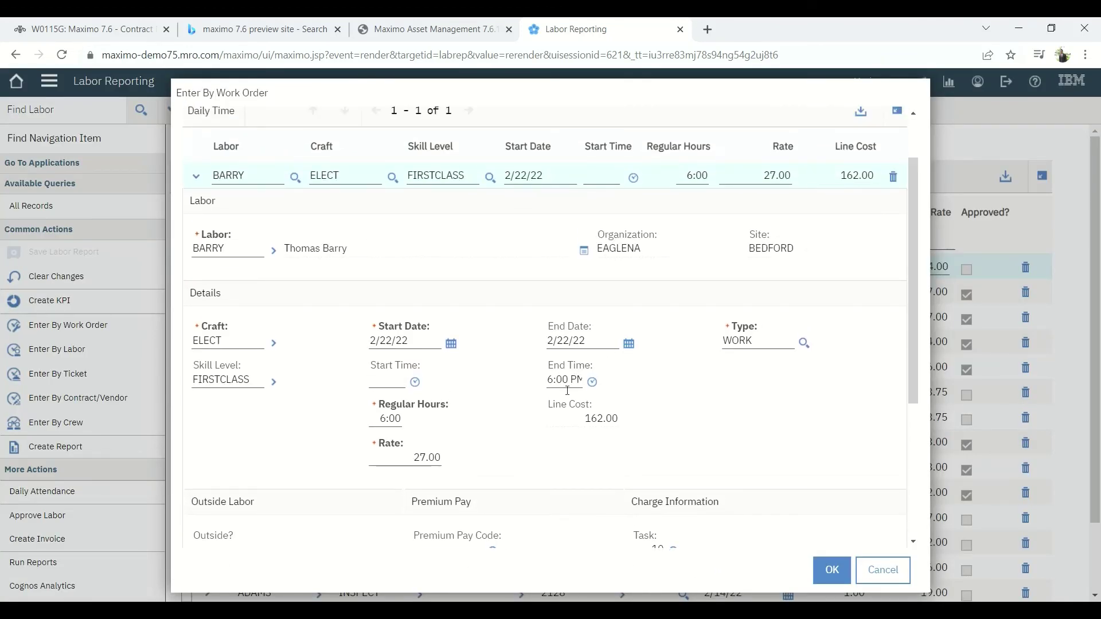
triple_click(567, 390)
key(BackSpace)
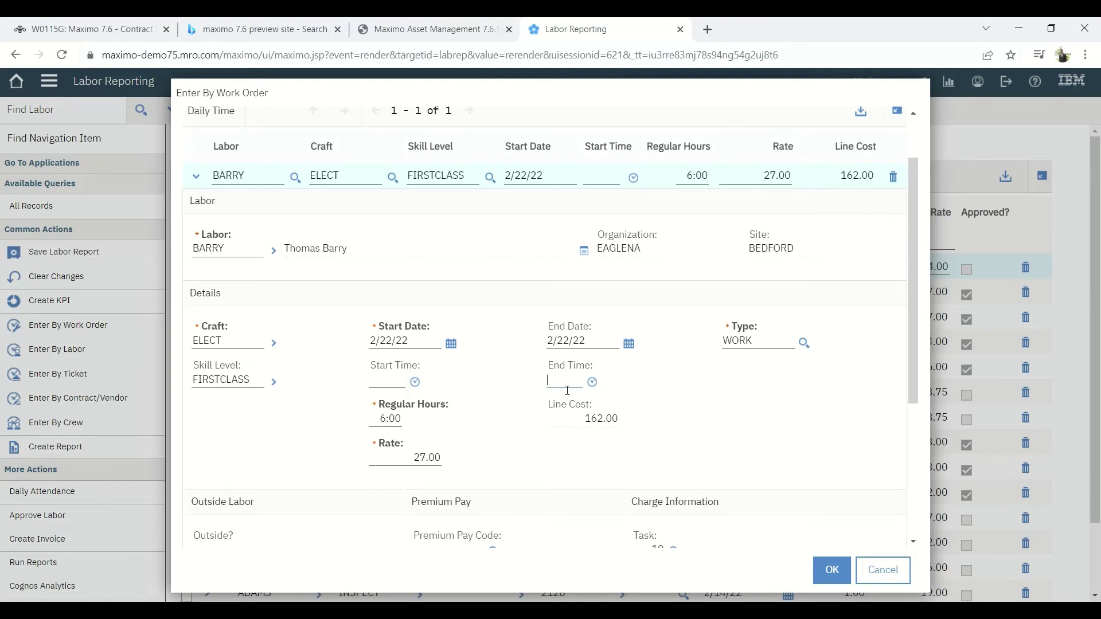
key(Tab)
click(850, 579)
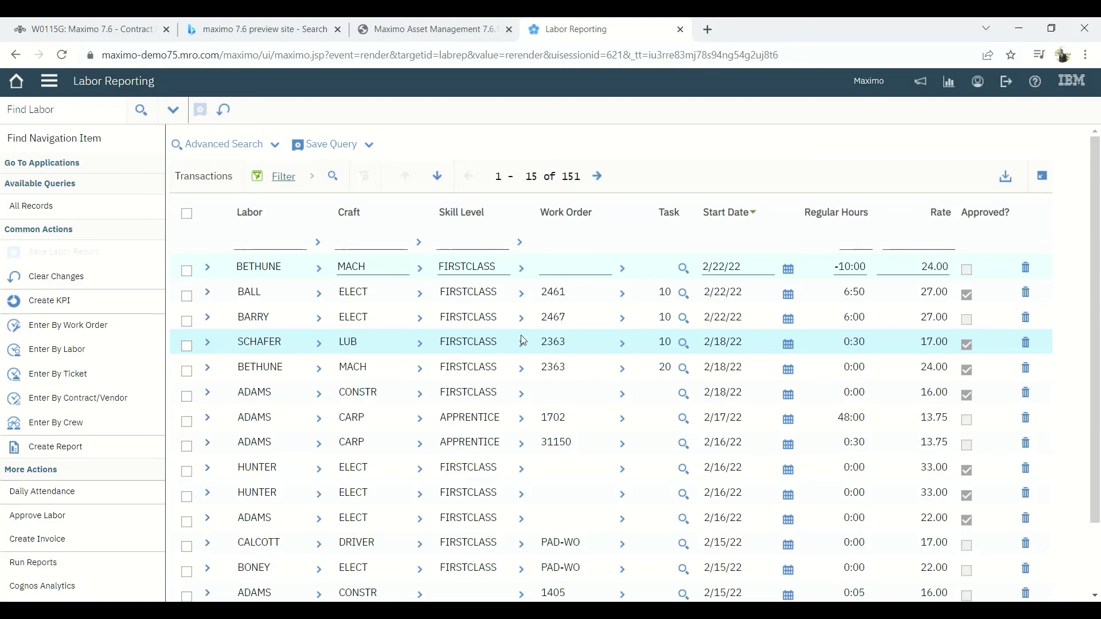
Expand the labor transaction for work order 2467 and review its hours, rate, outside labor contract and charge information.
click(209, 319)
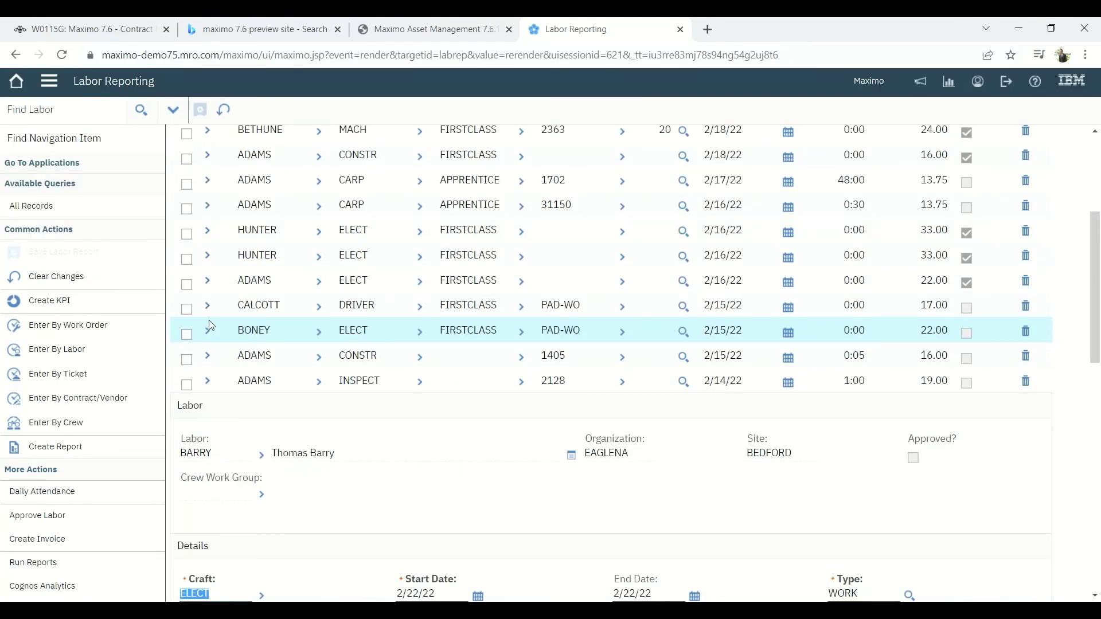
click(1096, 258)
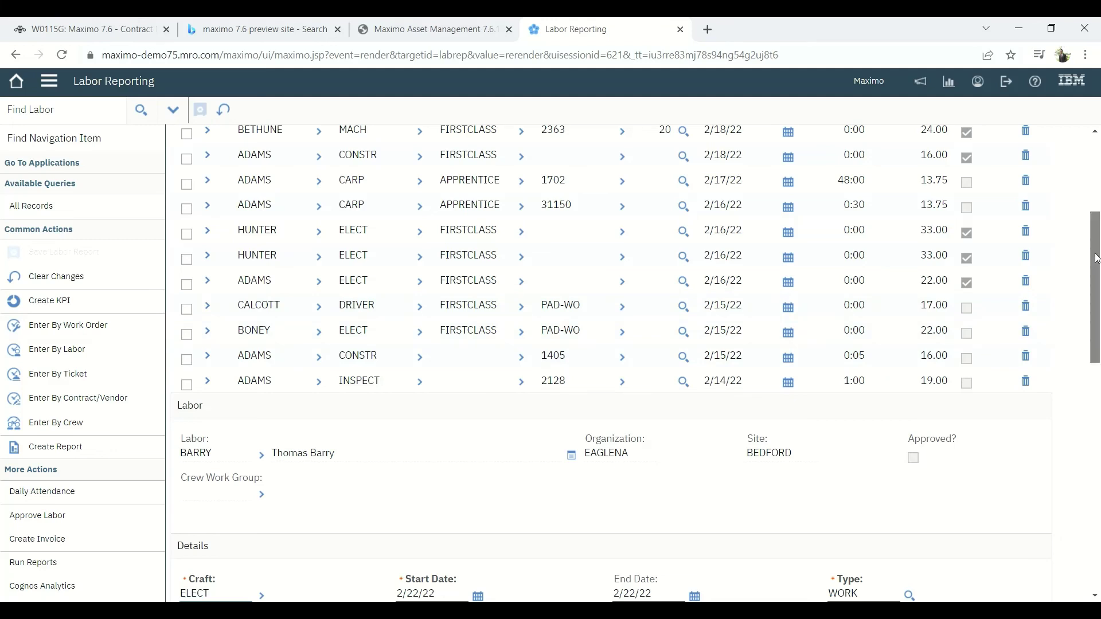
drag(1096, 258, 1099, 352)
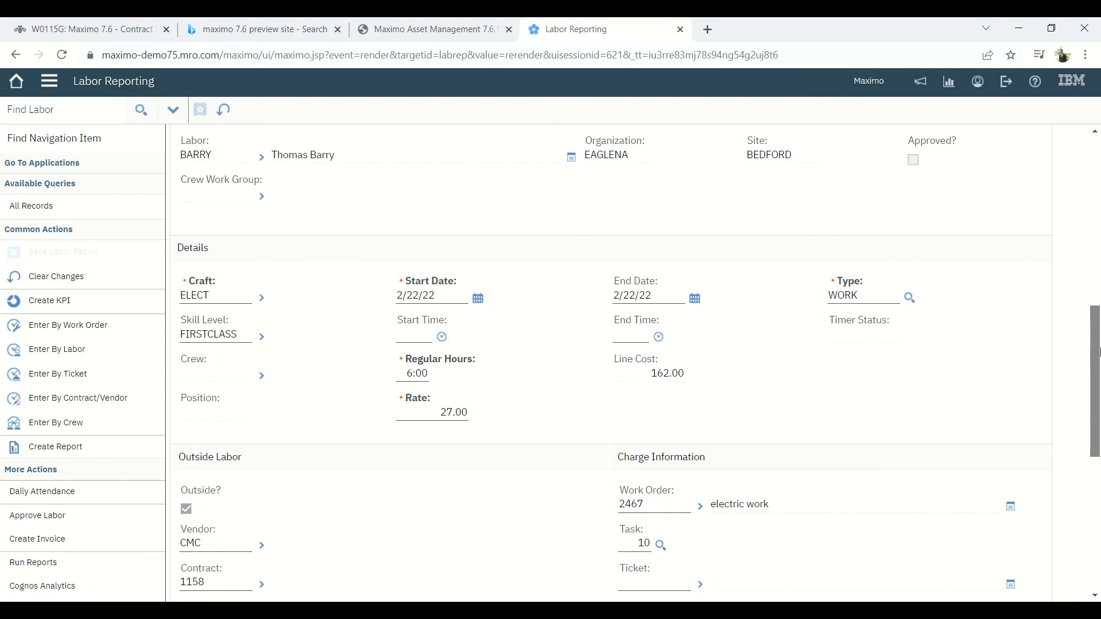
drag(1098, 357, 1098, 430)
scroll(1098, 429, up, 3)
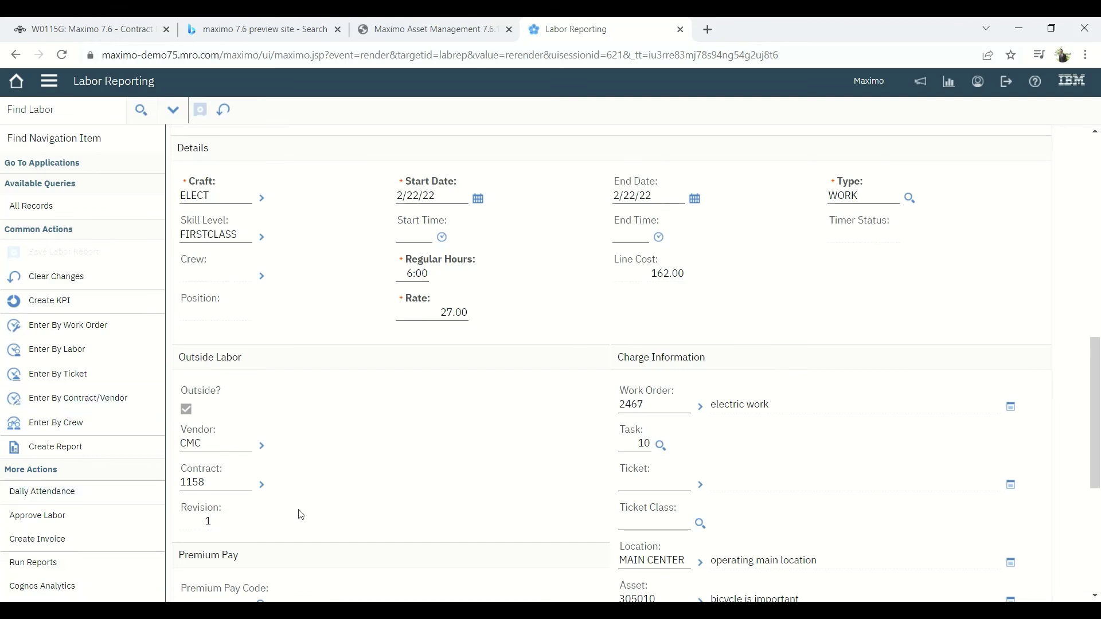
Select the labor transaction for work order 2467 and approve it, accepting that it exceeds the labor contract's maximum value.
click(84, 521)
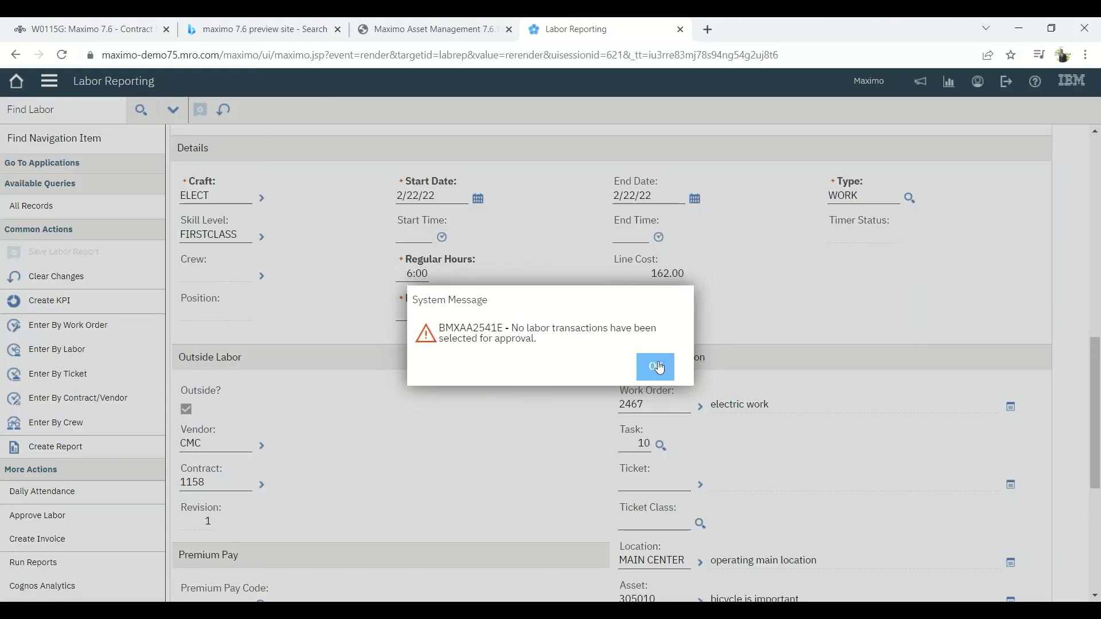
click(659, 368)
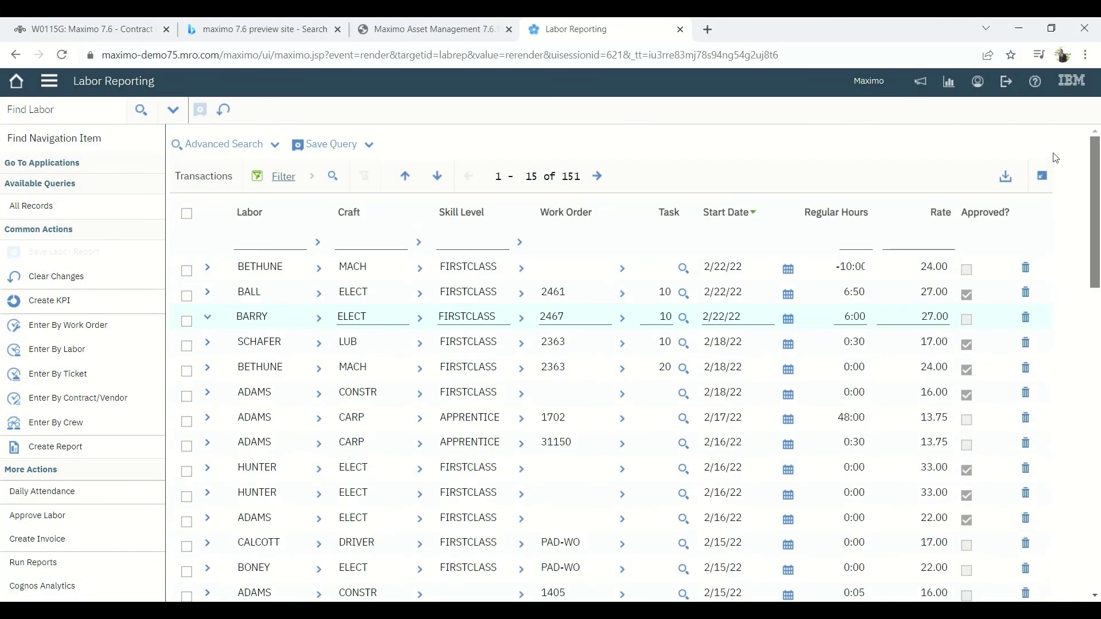
click(187, 320)
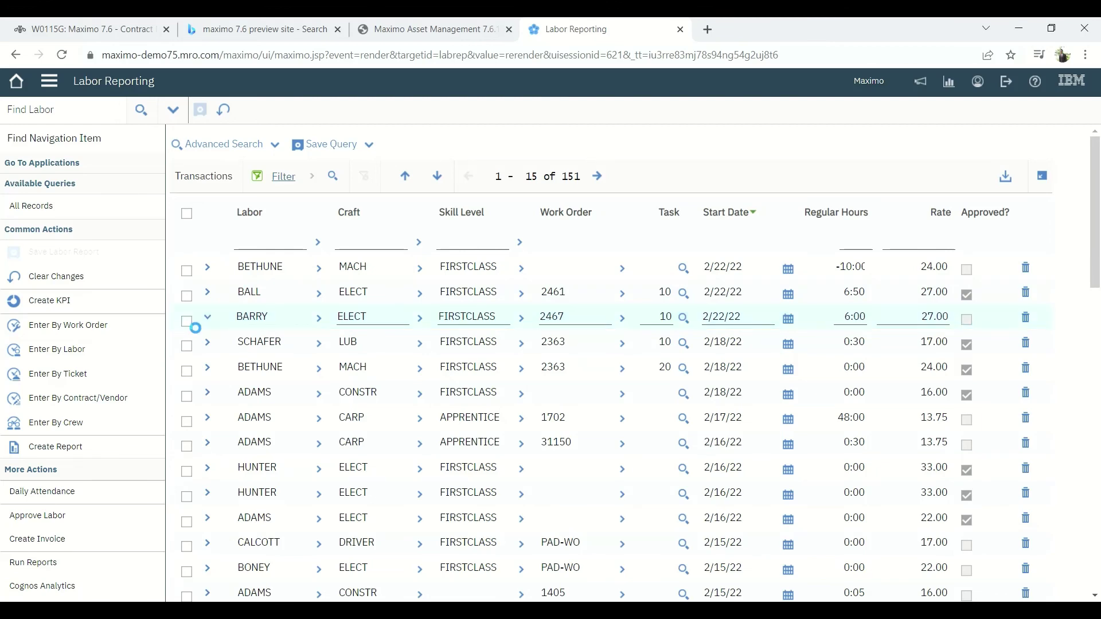
click(44, 519)
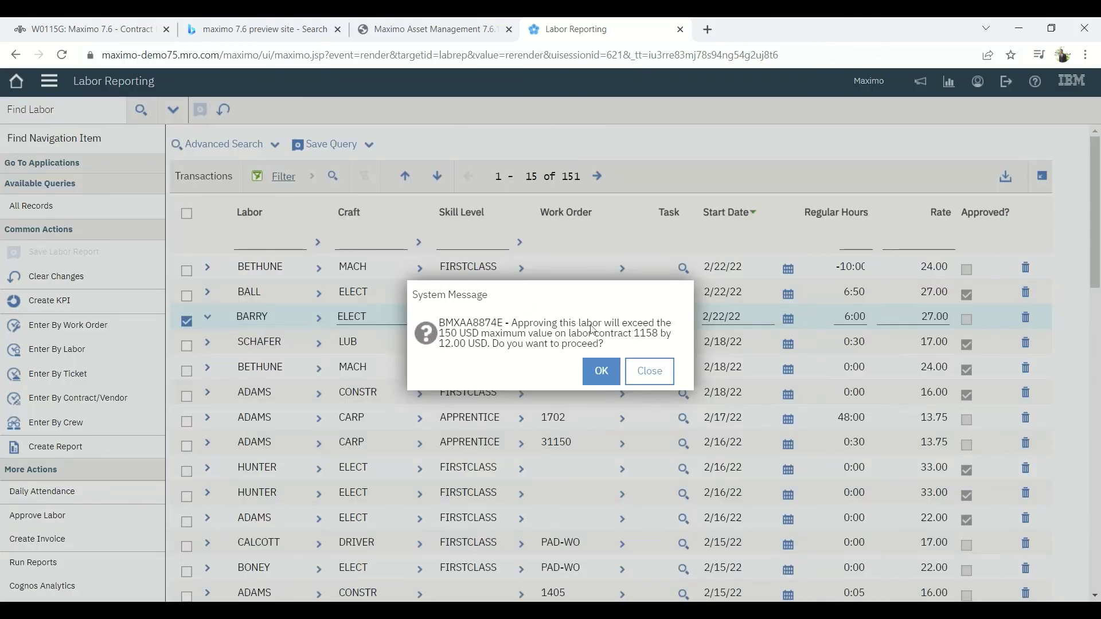
click(600, 374)
click(599, 371)
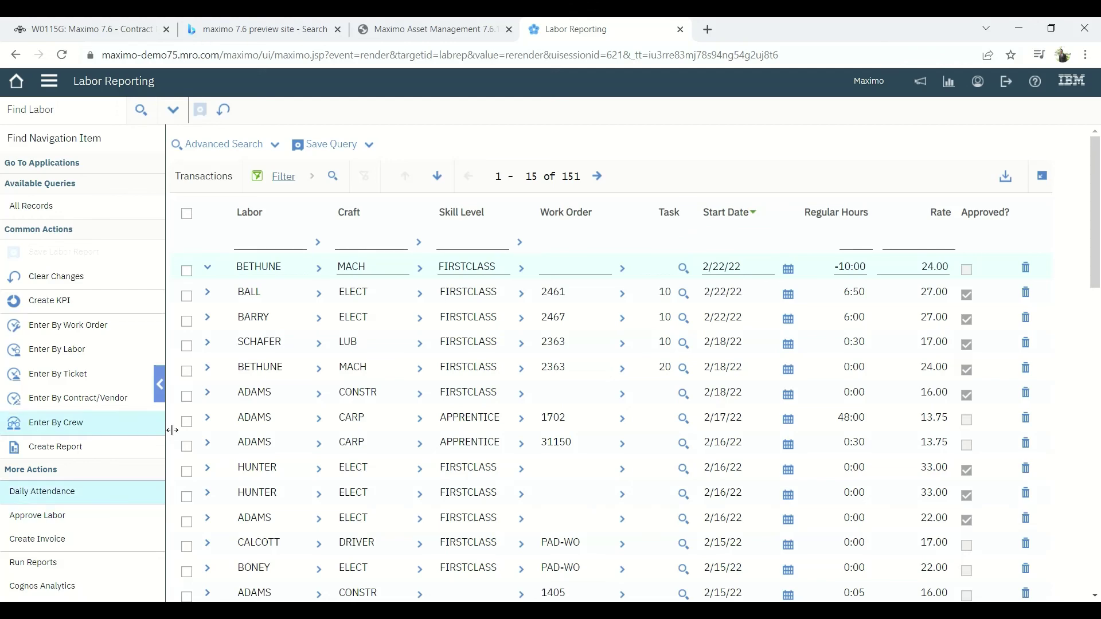
Create an invoice from the approved labor transaction for work order 2467 with the description "invoice for electric work".
click(49, 548)
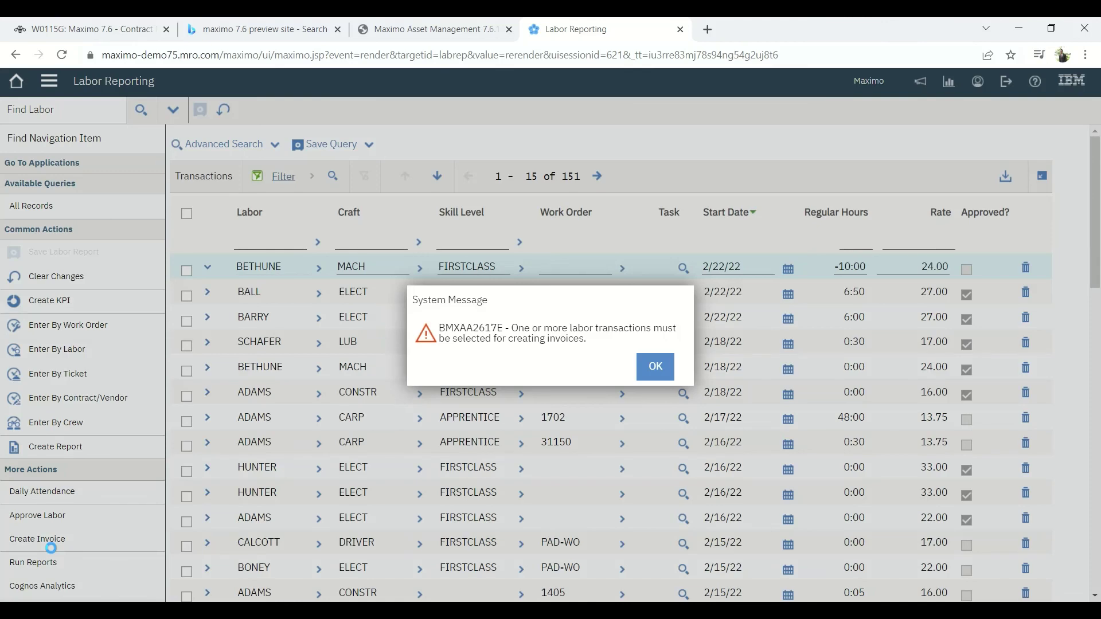
click(654, 379)
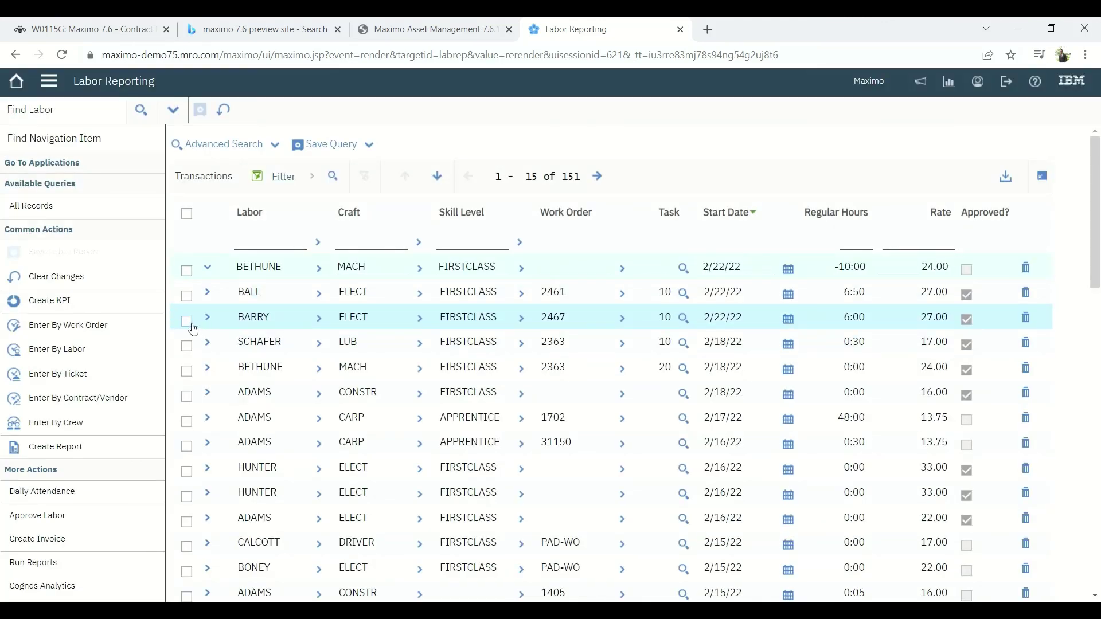
click(189, 322)
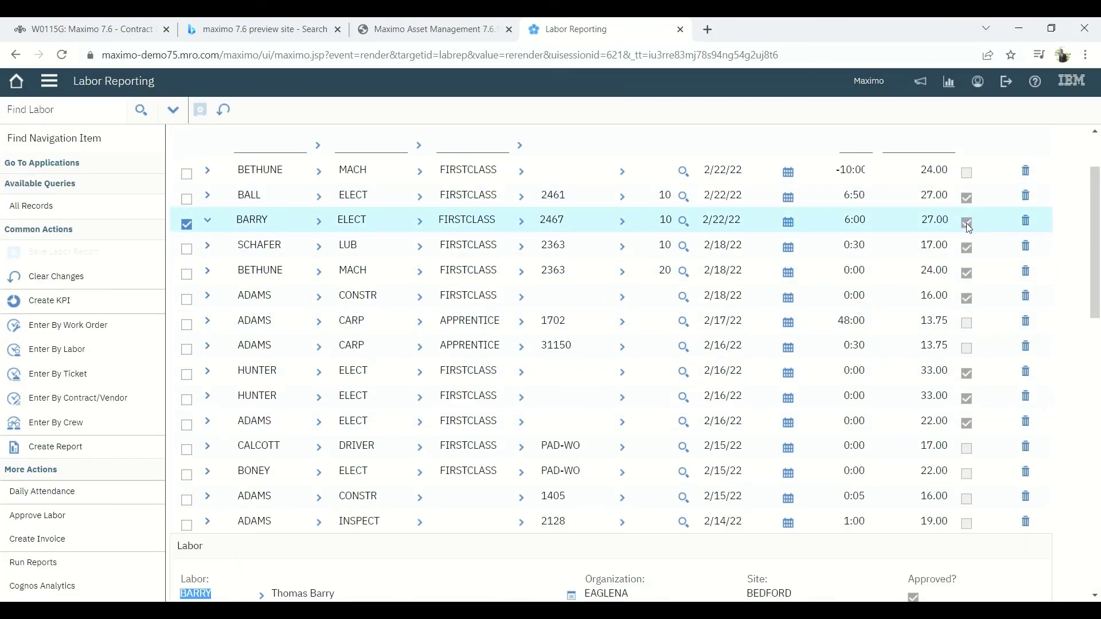
click(57, 539)
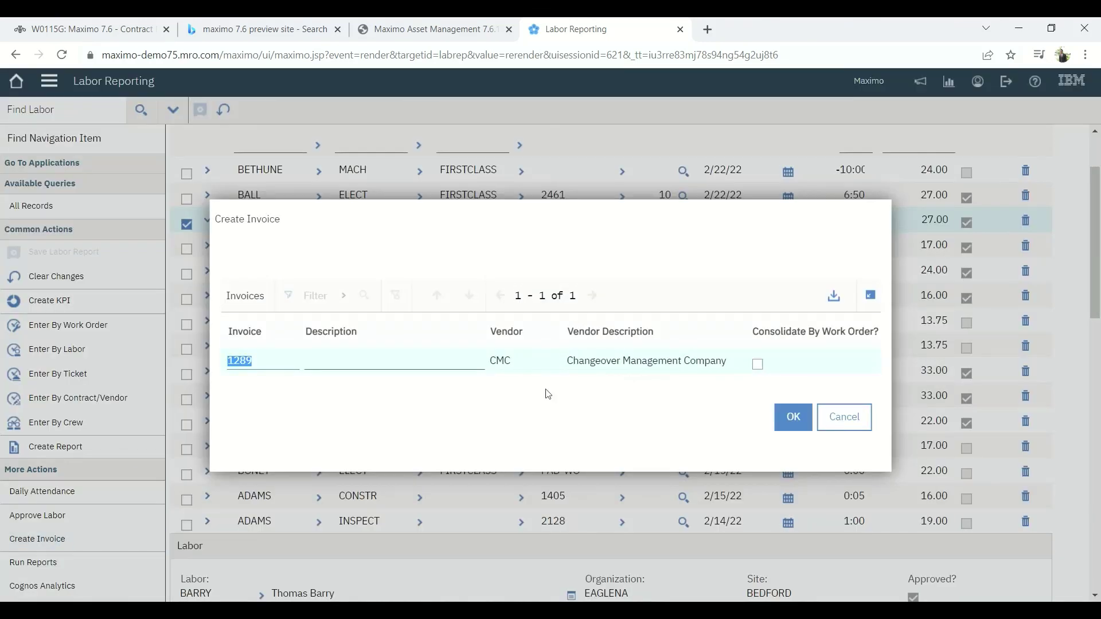
click(398, 367)
text(invoice for )
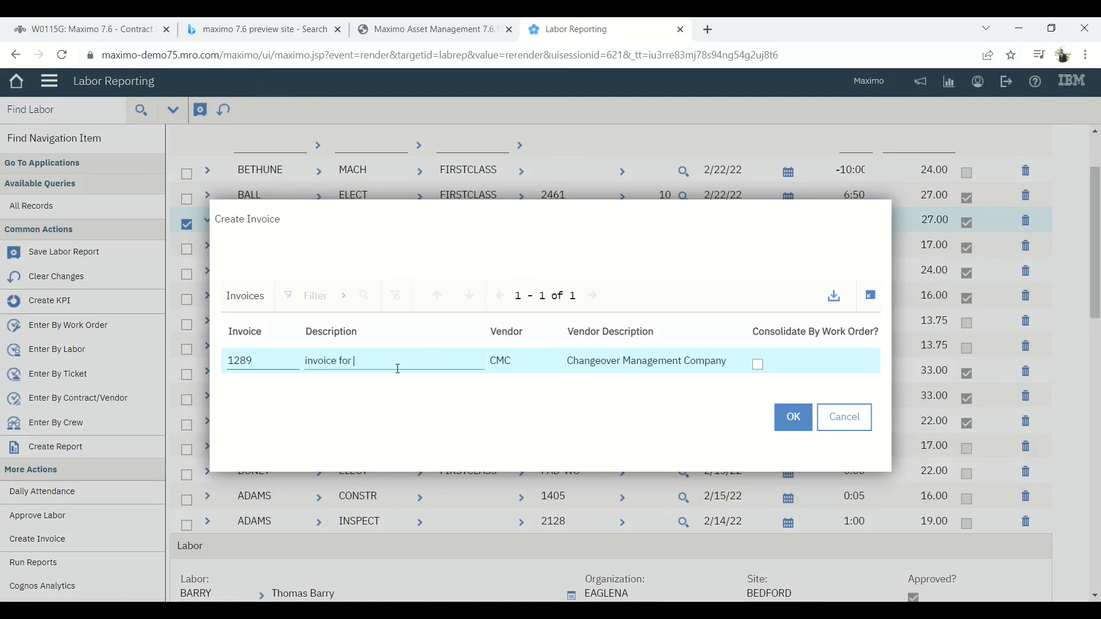
text(electric work)
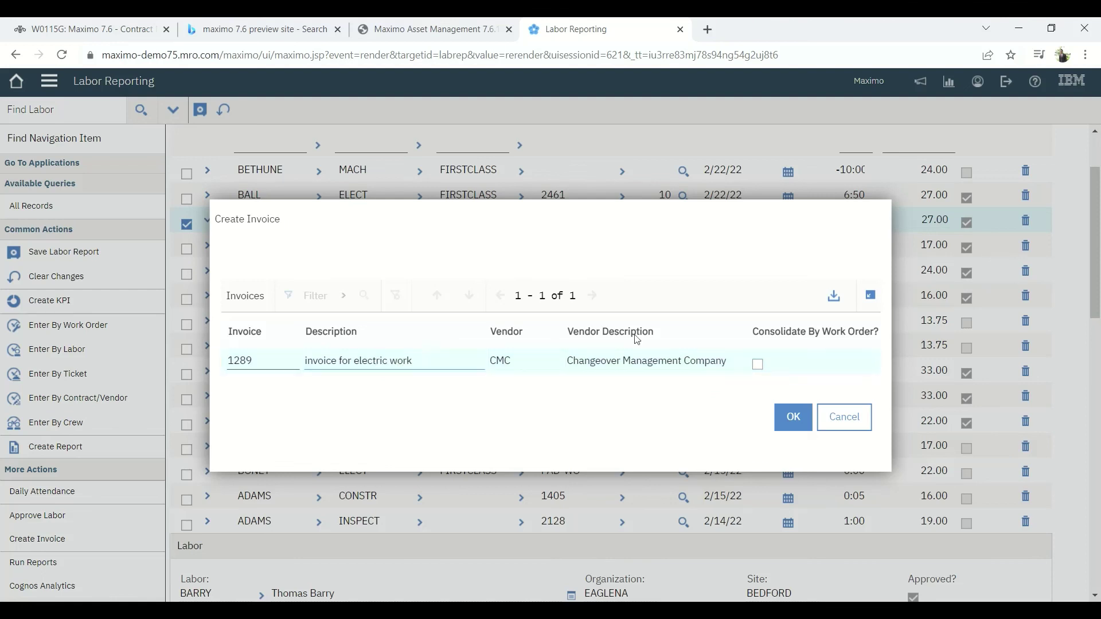
click(794, 423)
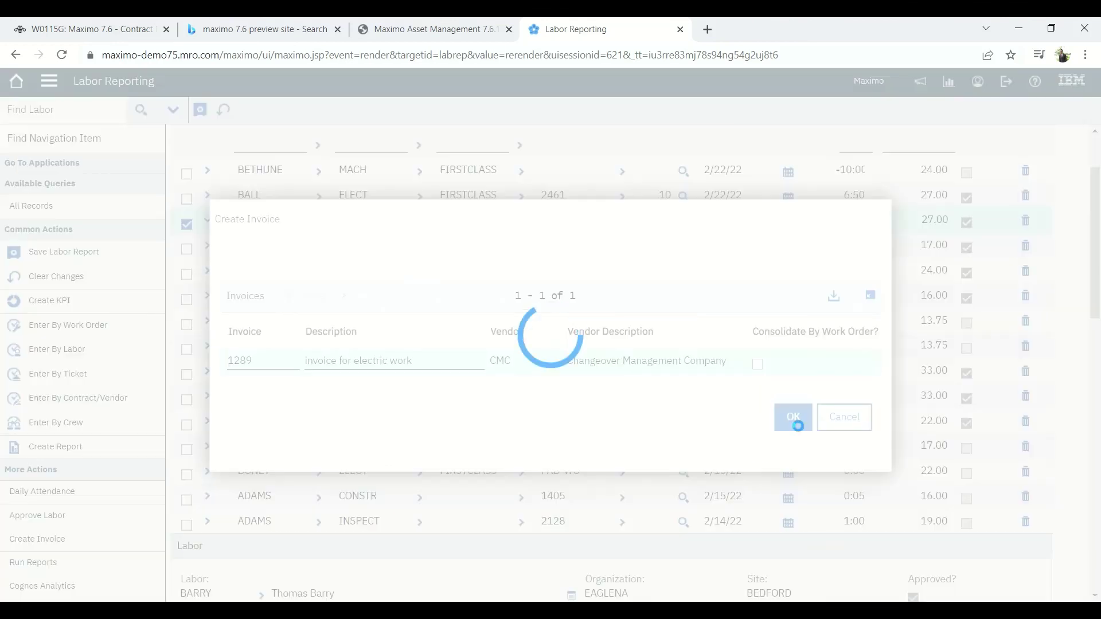